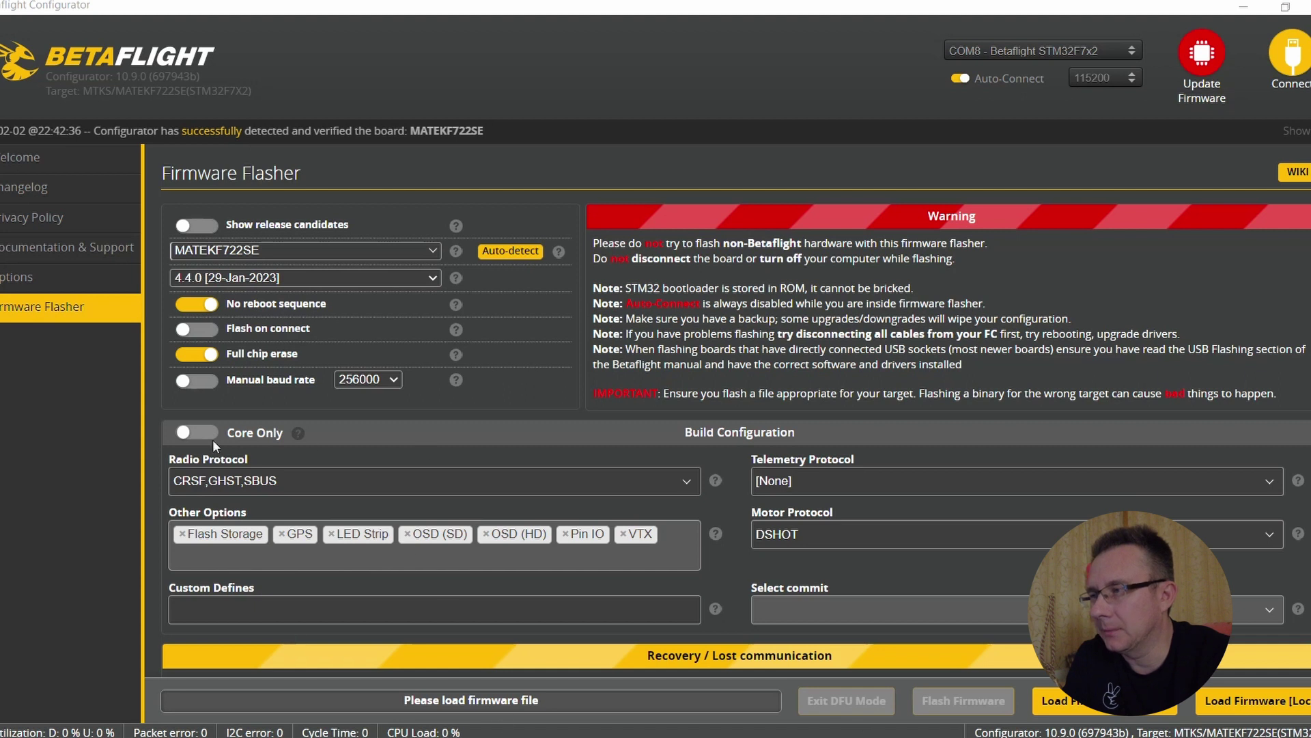
- Preview the Core Only build mode, restore the full build options, and auto-detect the connected board
click(202, 433)
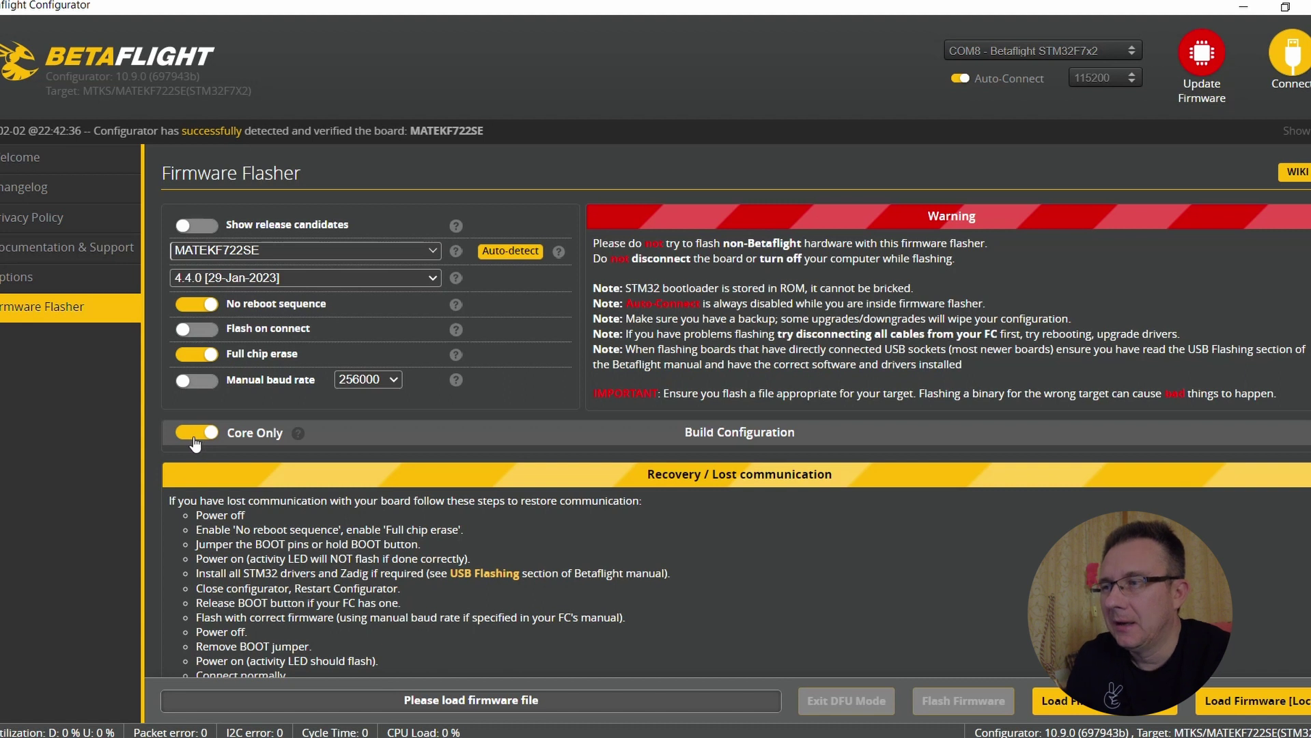
click(195, 433)
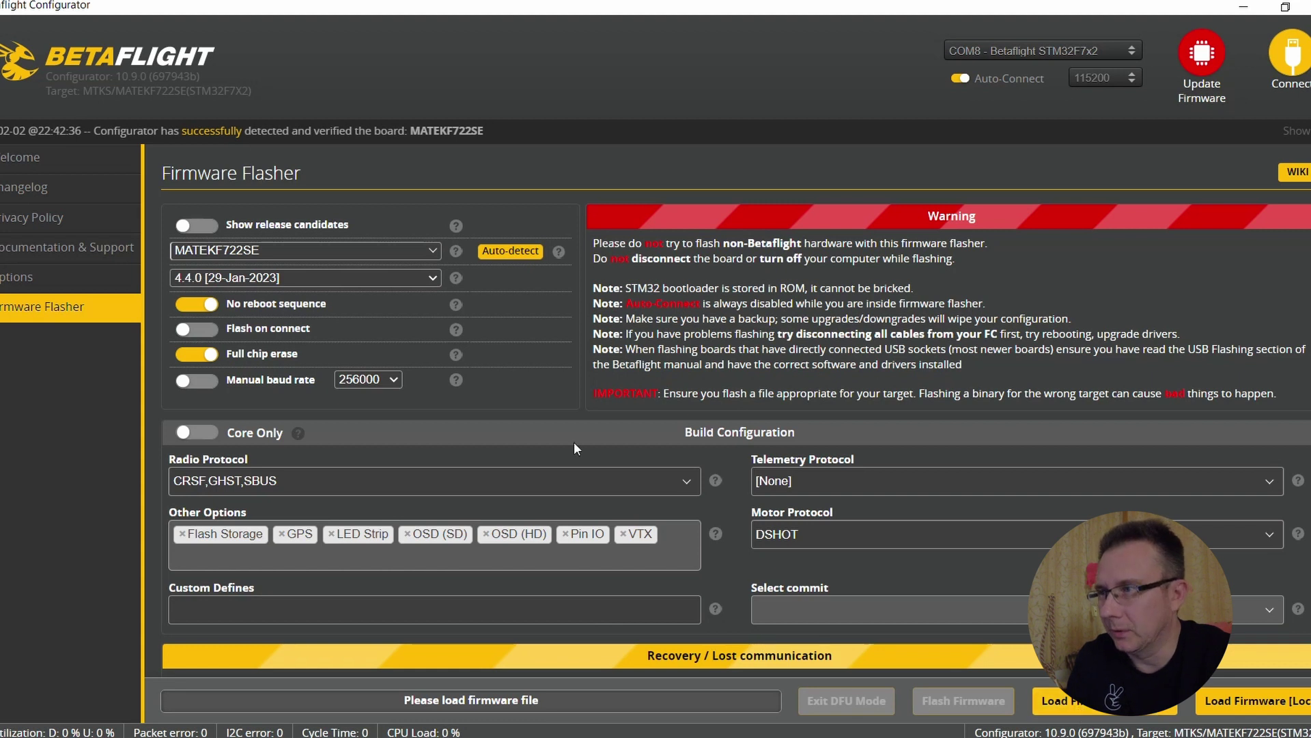
click(497, 251)
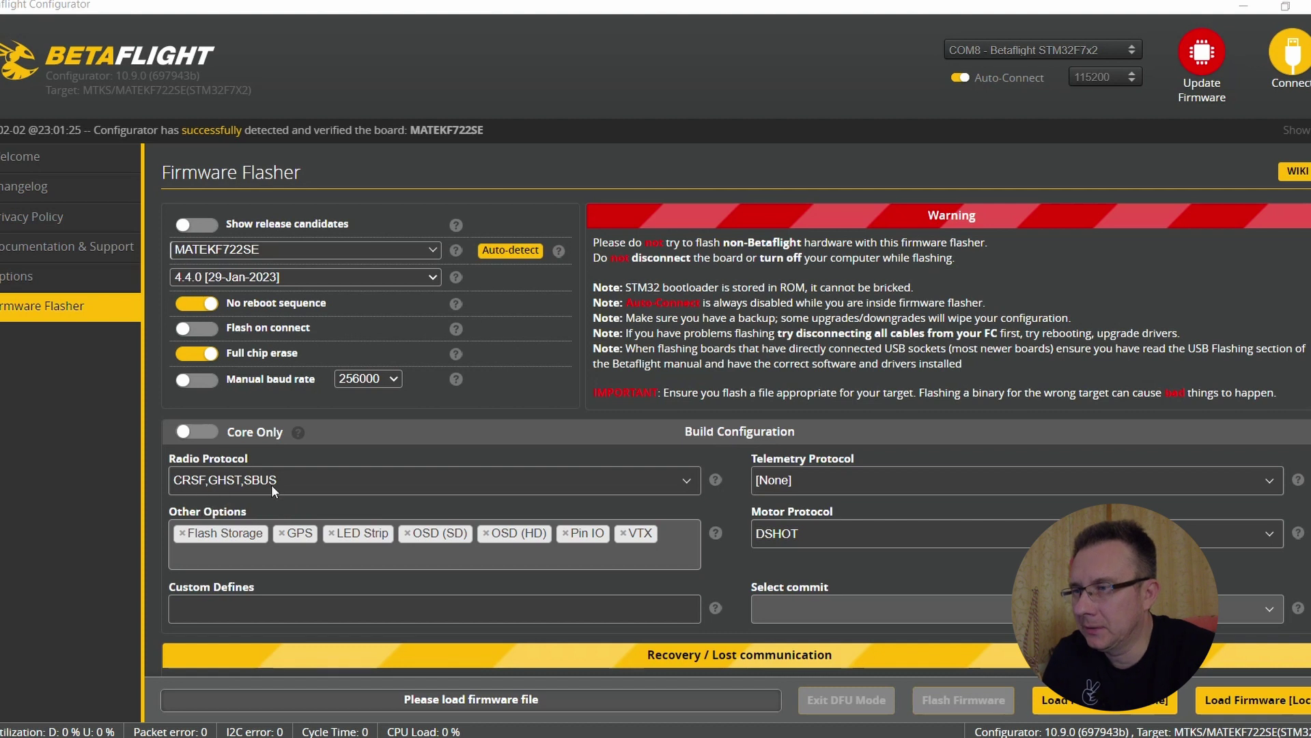
- Examine the available Radio Protocol choices and the list of Other Options in the build configuration
click(687, 483)
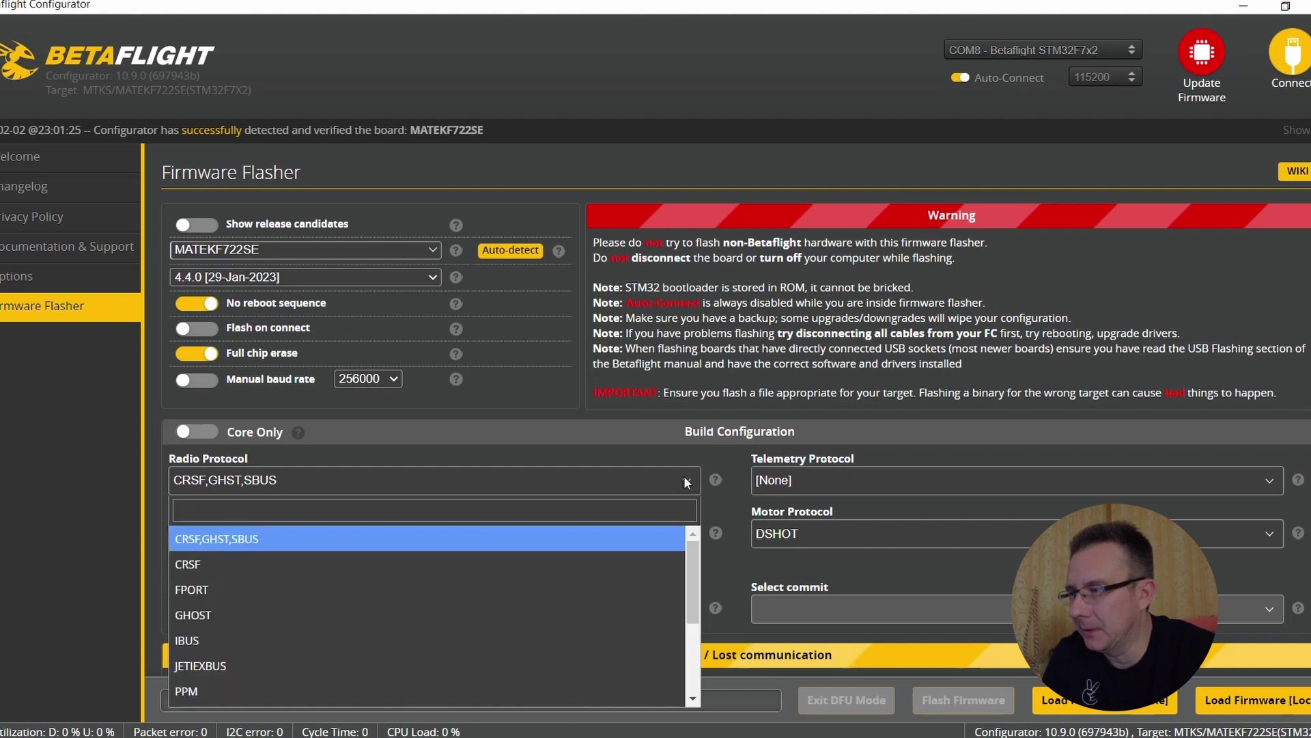
click(499, 462)
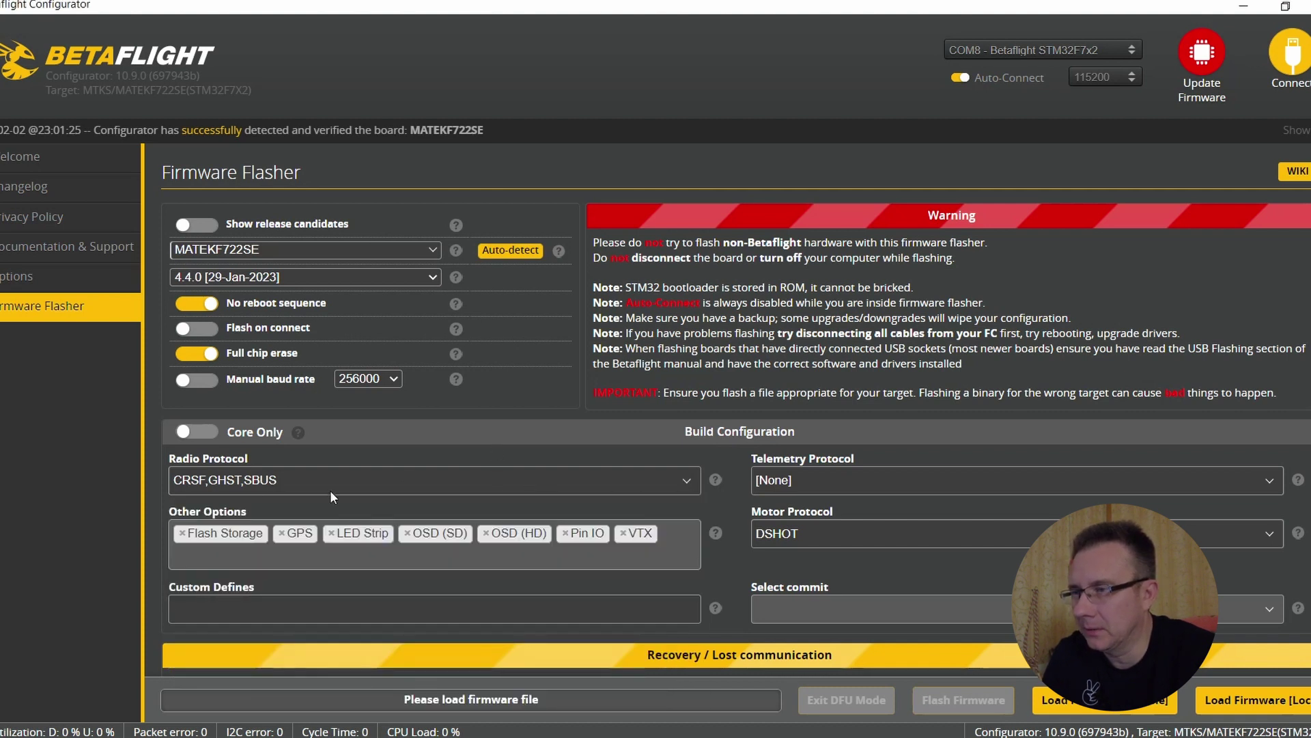
click(675, 482)
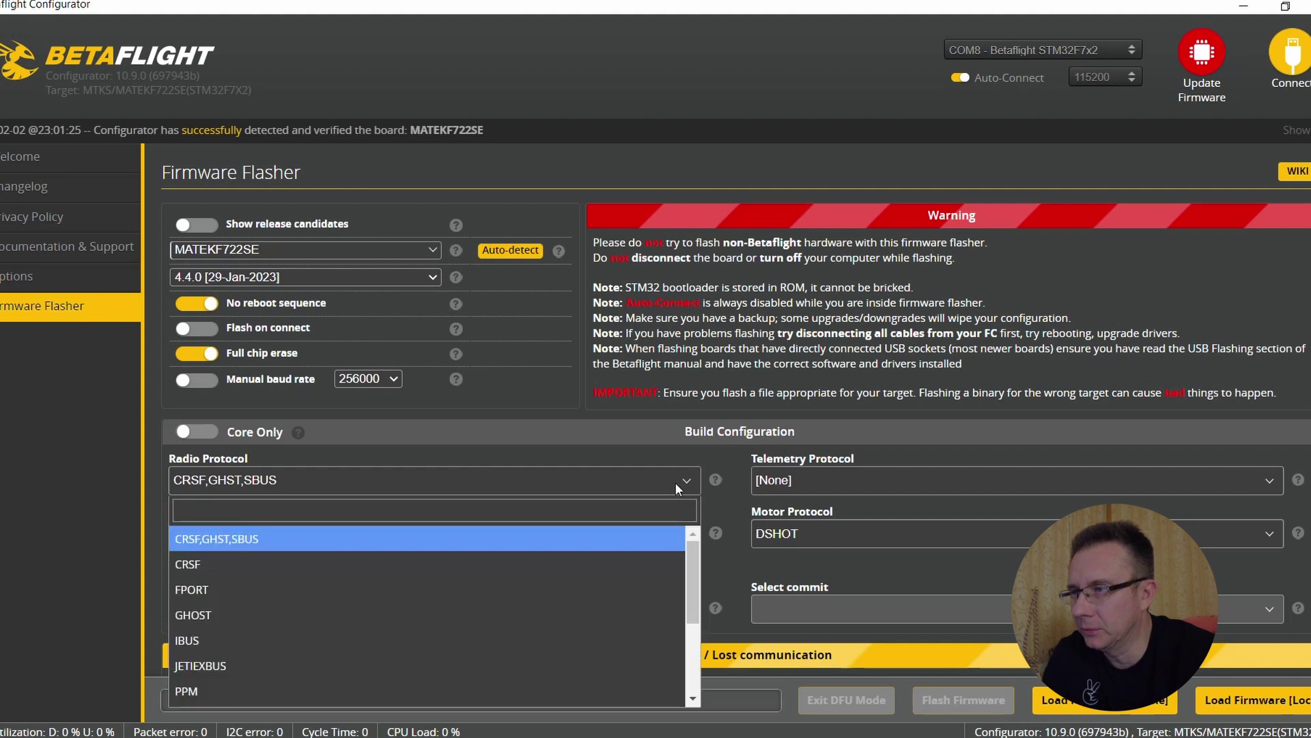
click(623, 454)
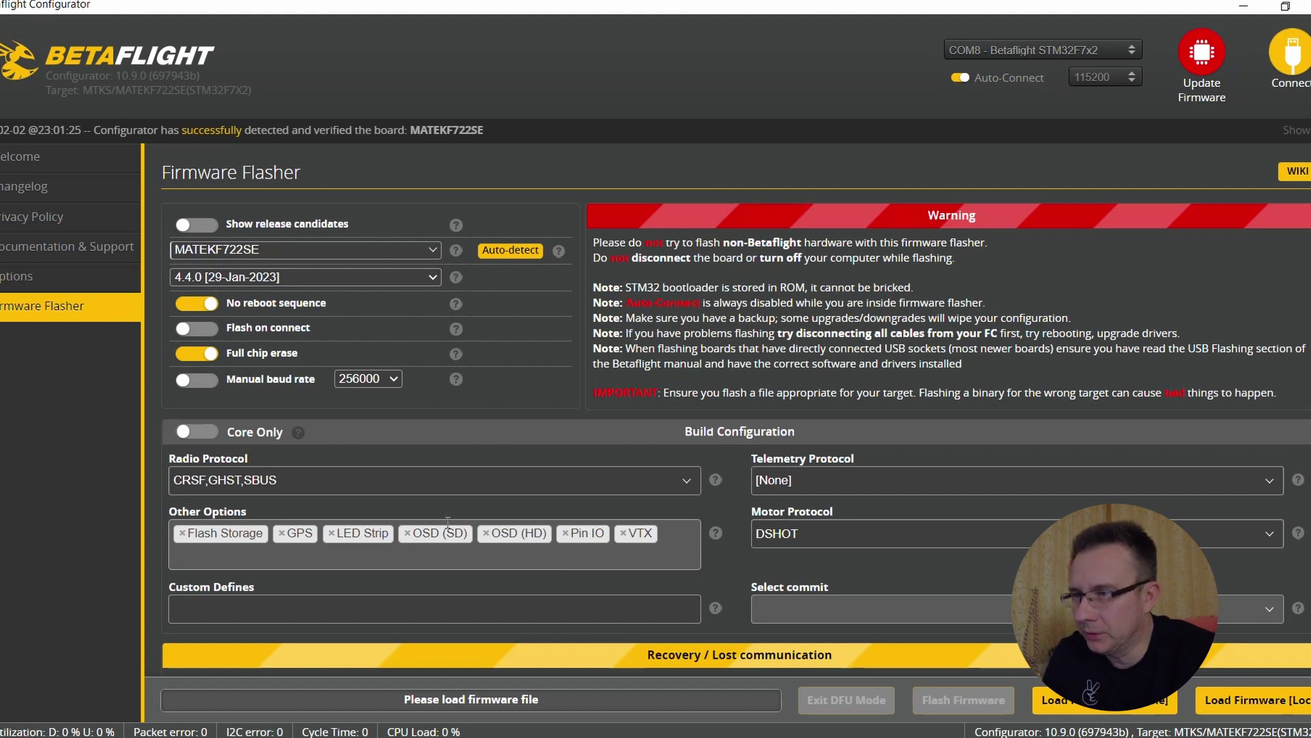
click(692, 538)
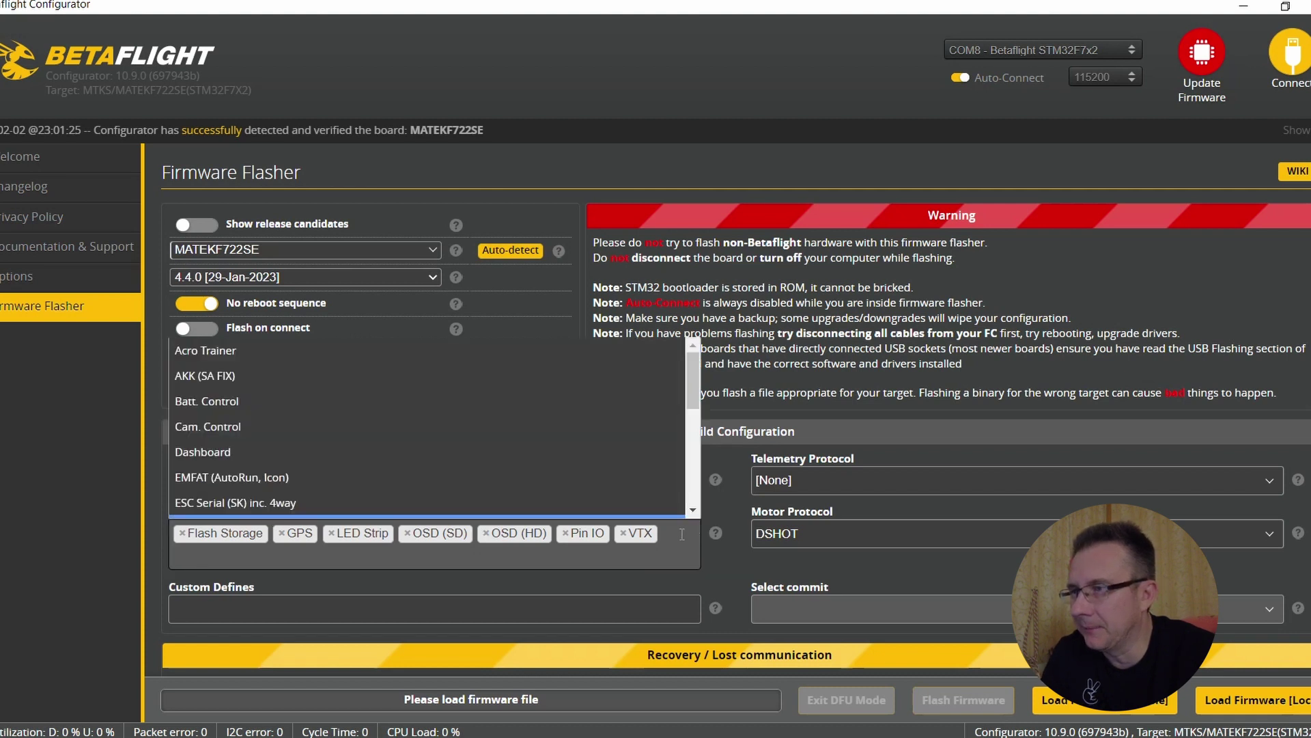
drag(689, 410, 694, 478)
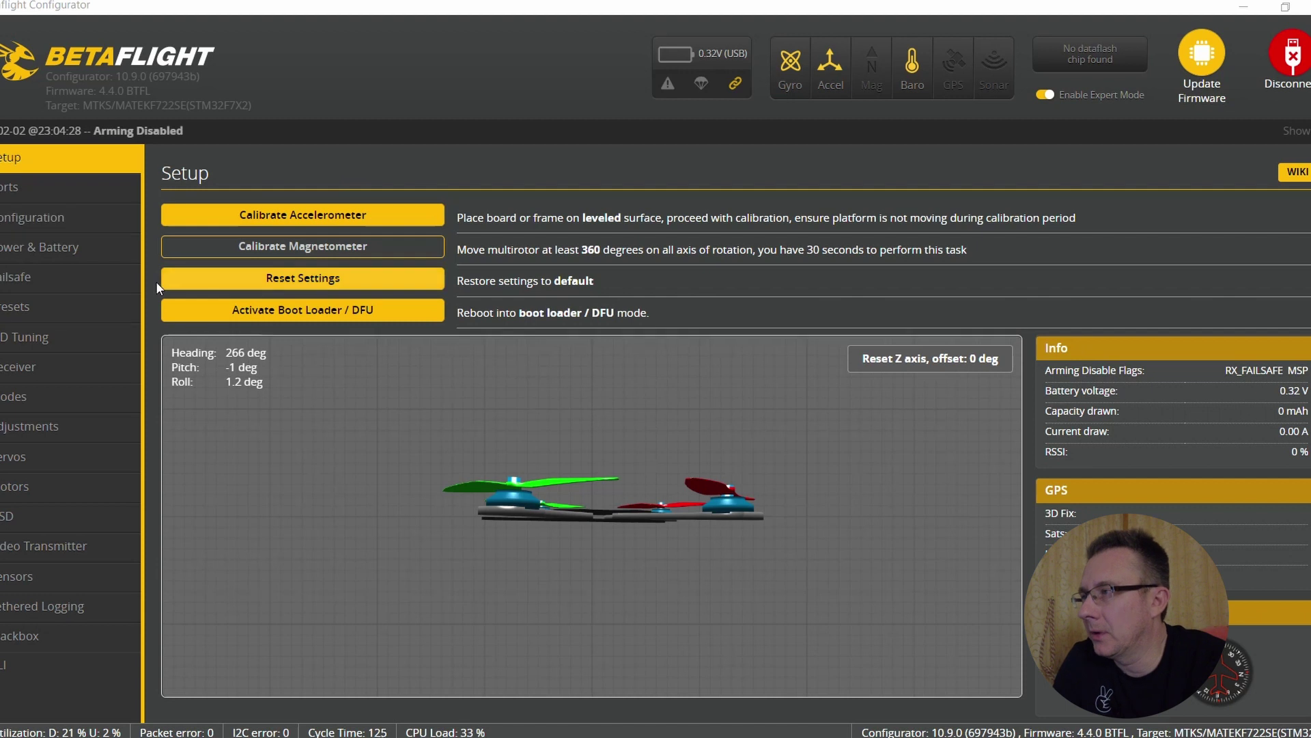
- Set UART1's peripheral to VTX (MSP + Displayport) in the ports configuration and save with a reboot
click(14, 192)
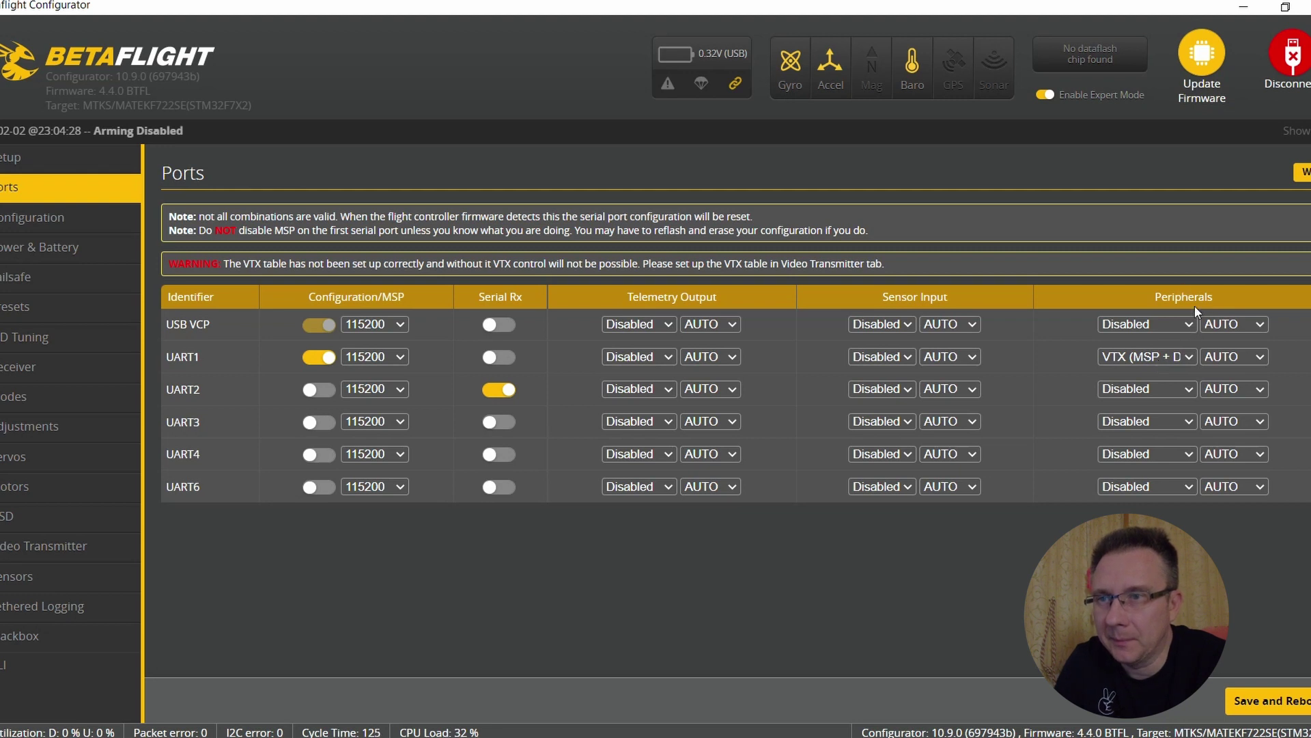
click(1166, 357)
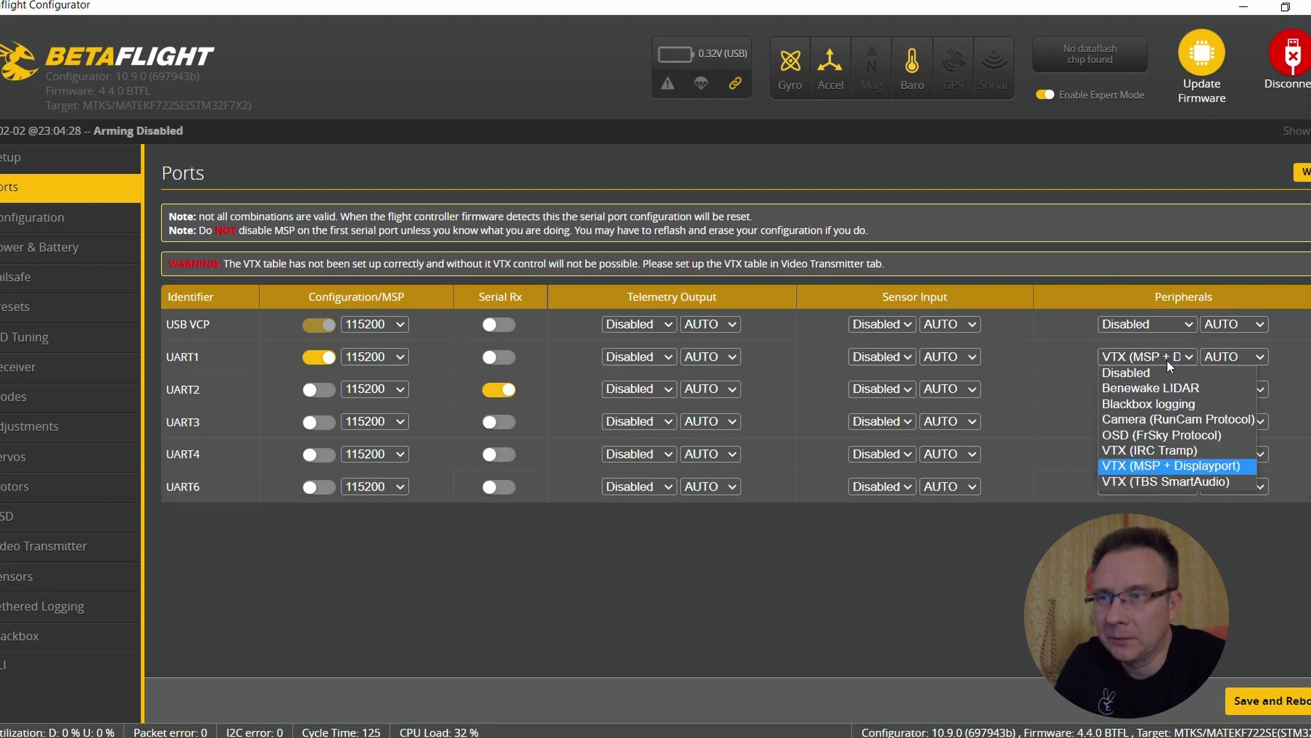
click(1146, 468)
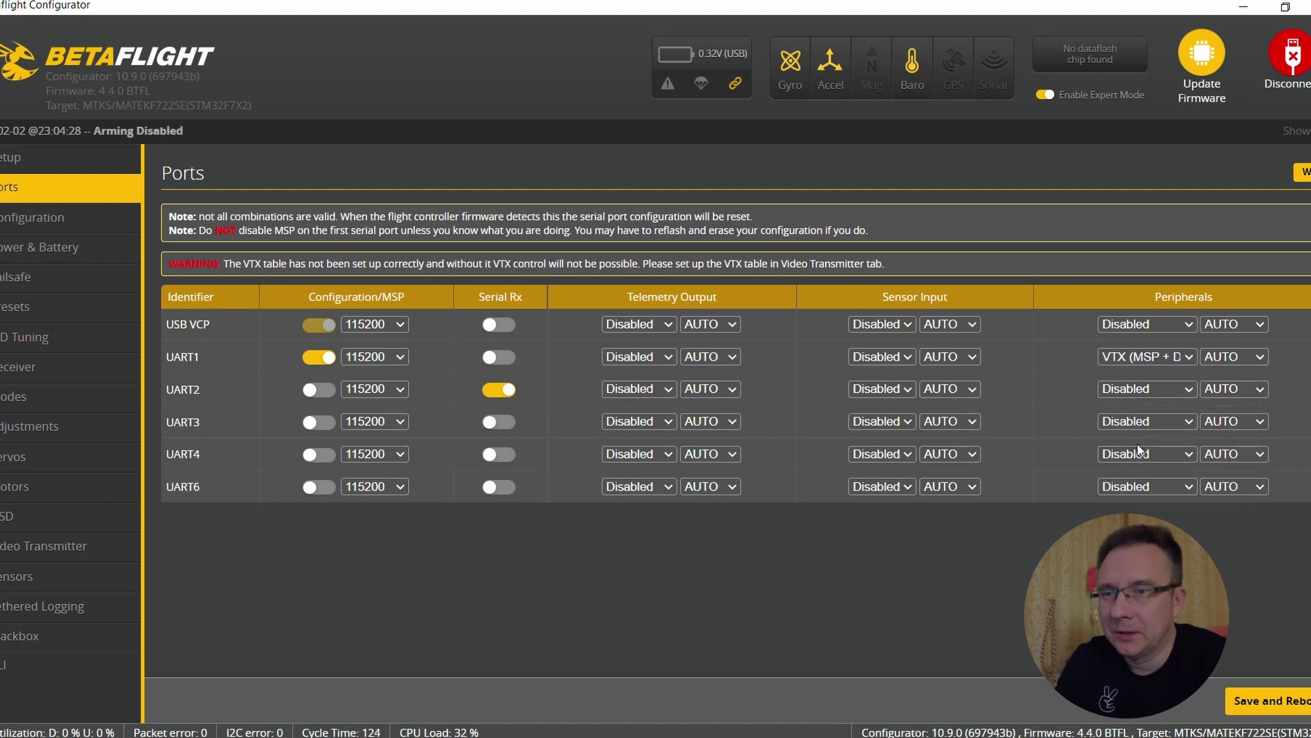
click(1268, 700)
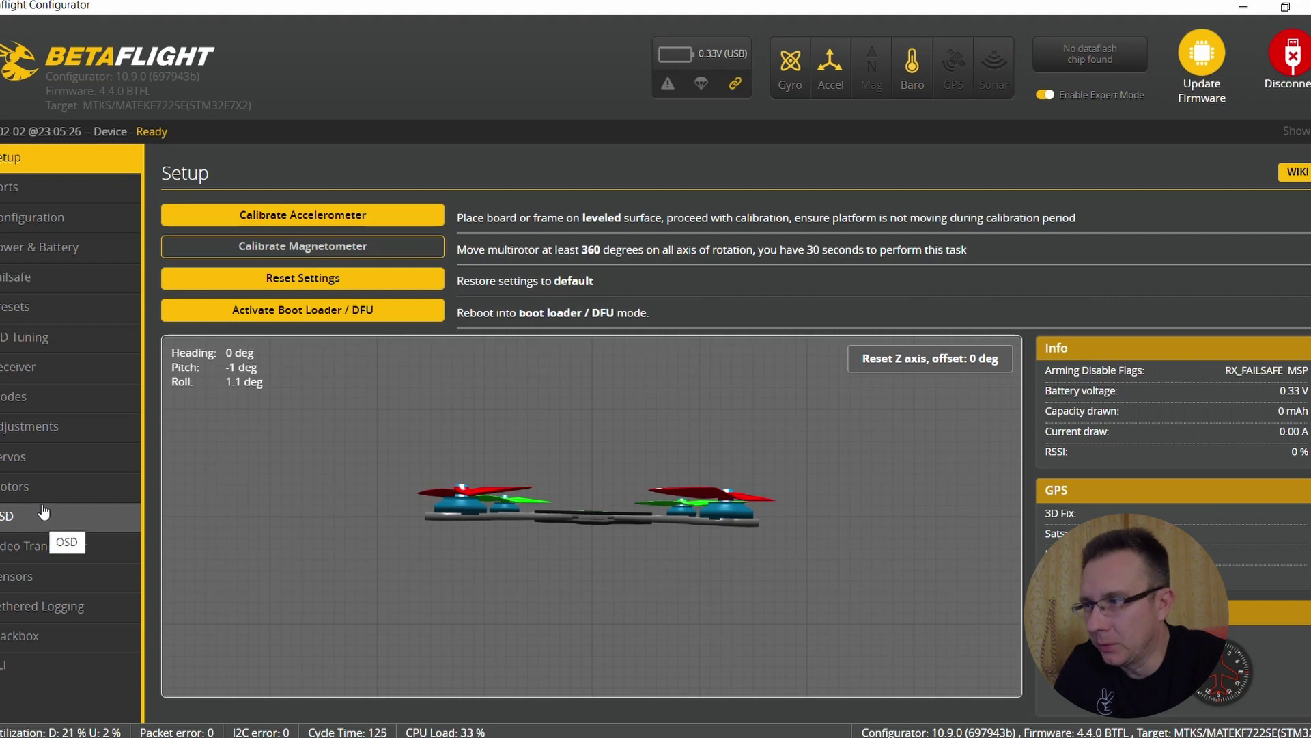
- Try the PAL and Auto video formats for the OSD and set the format to HD
click(2, 517)
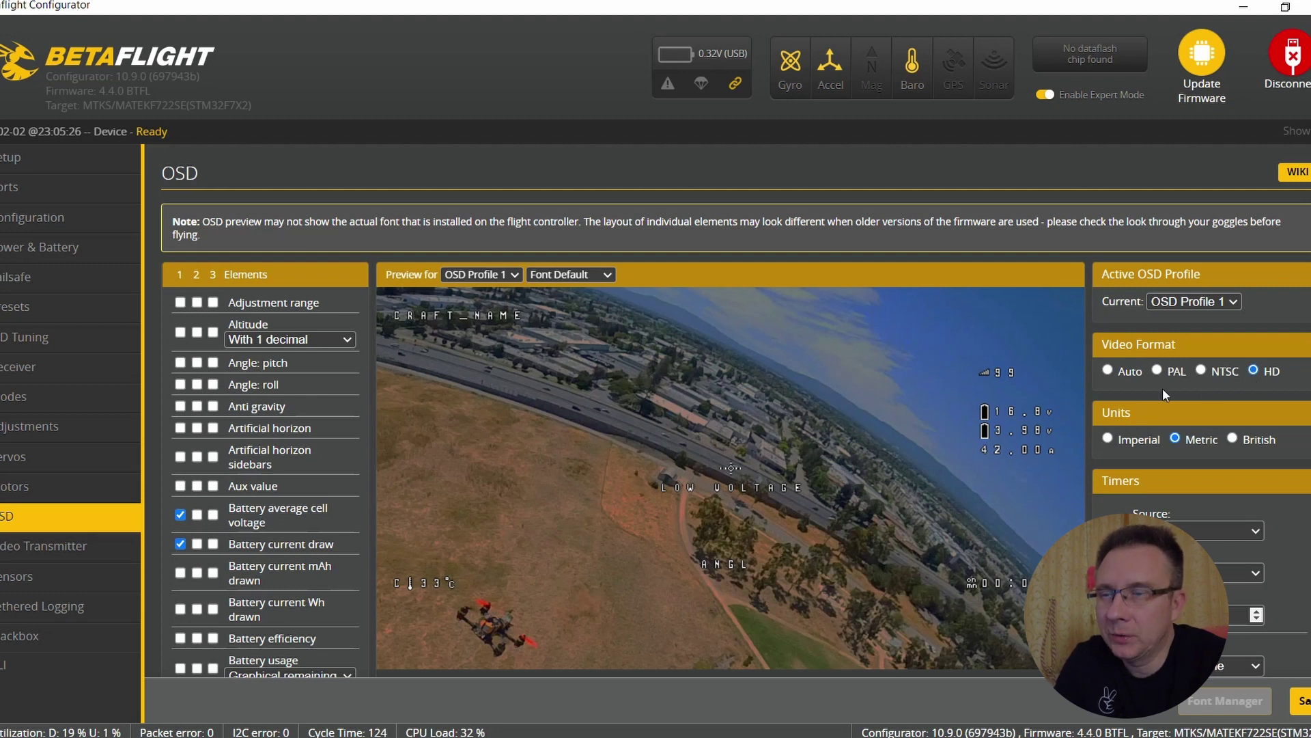
click(1160, 368)
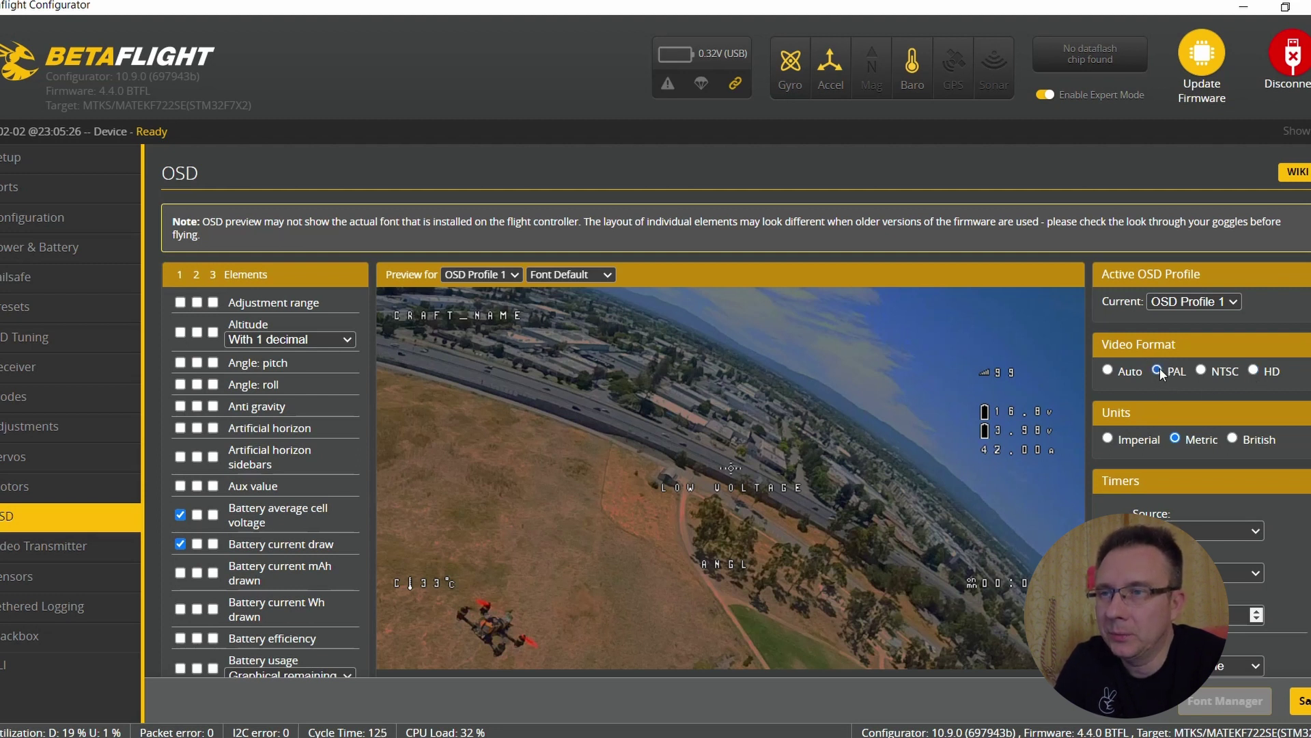
click(1036, 373)
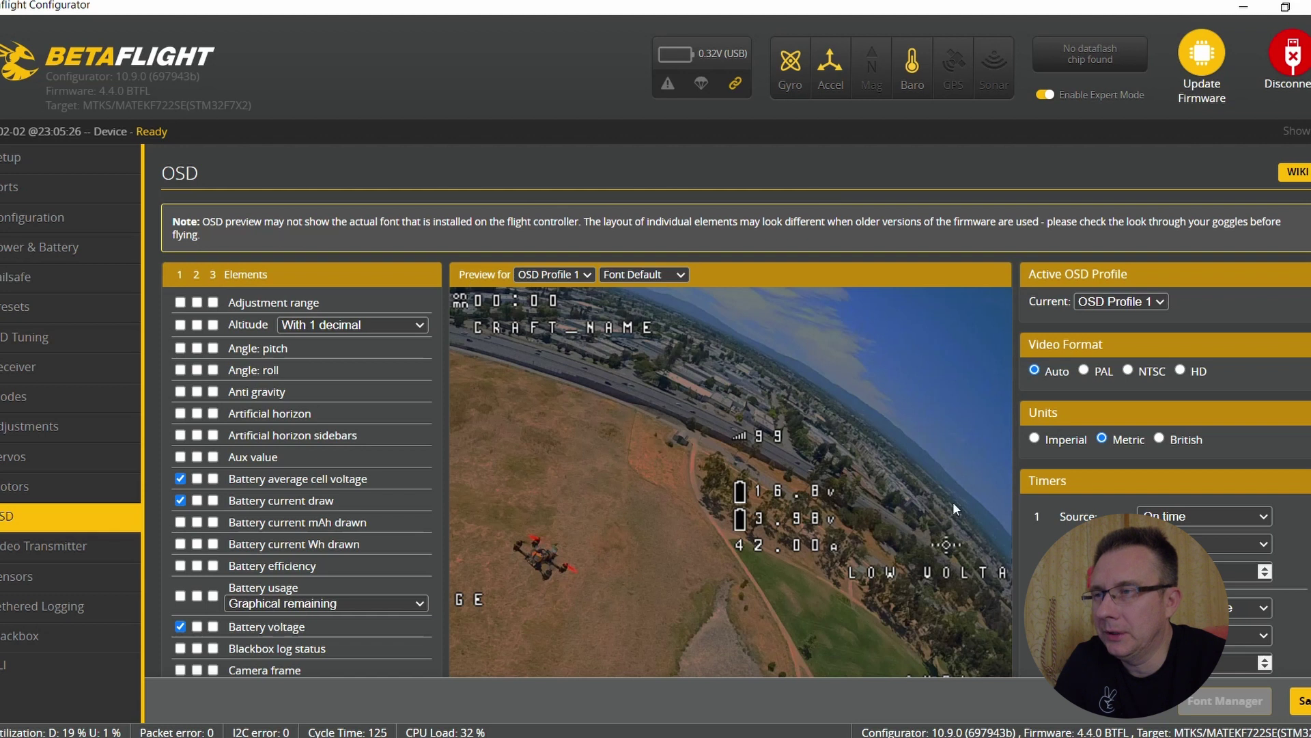
mouse_move(1114, 342)
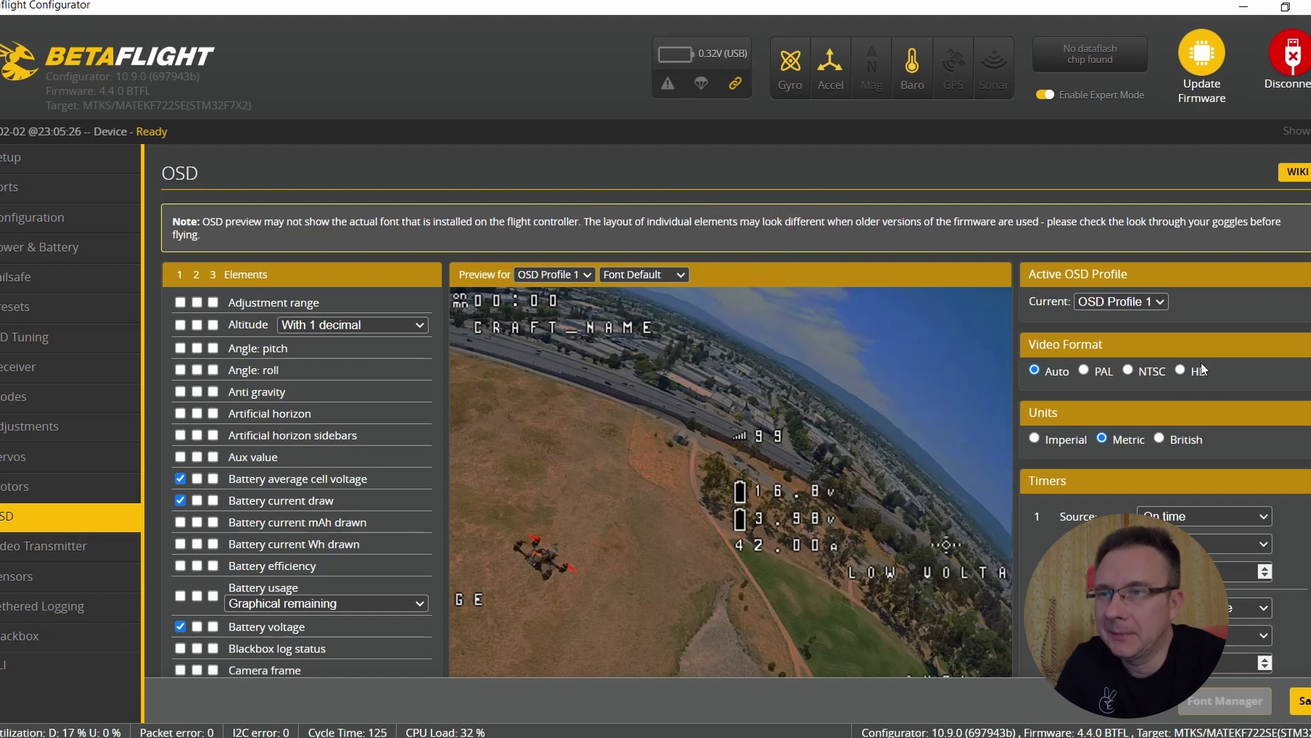
click(1181, 371)
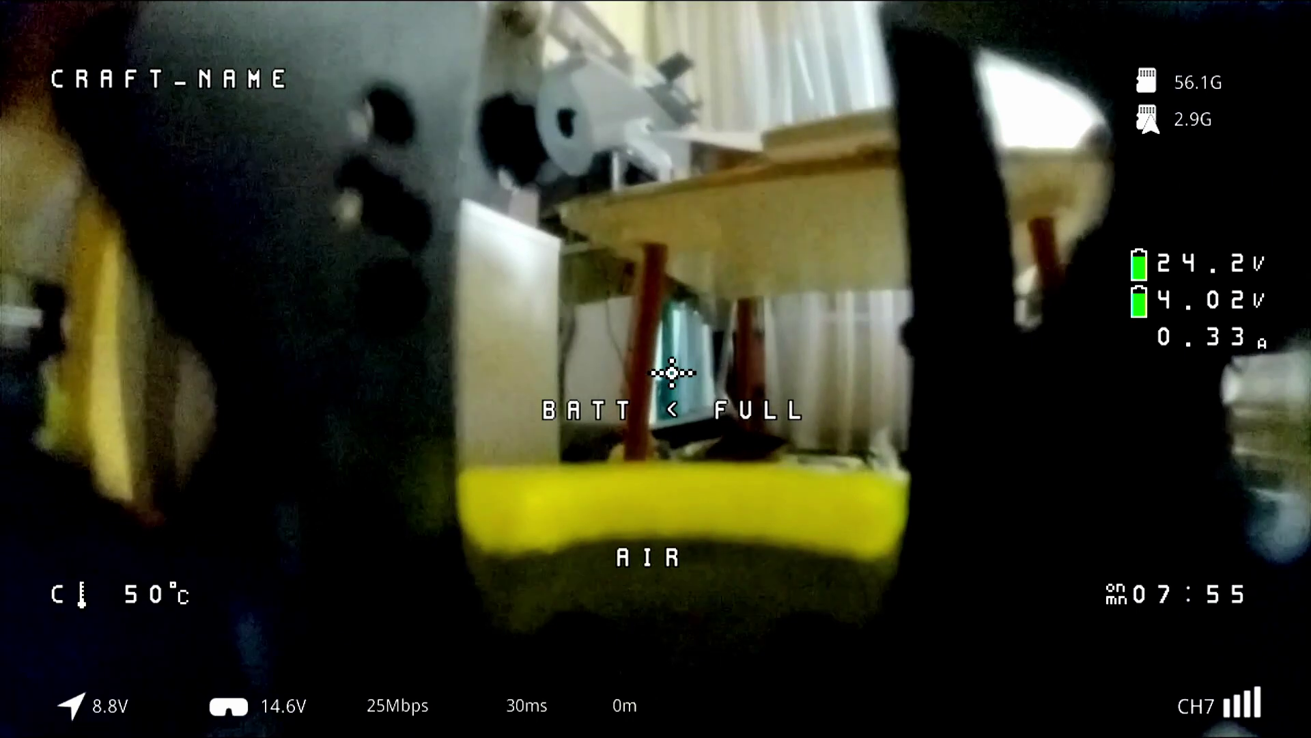
- Switch to the video goggles' on-screen menu and open the Display settings
key(Return)
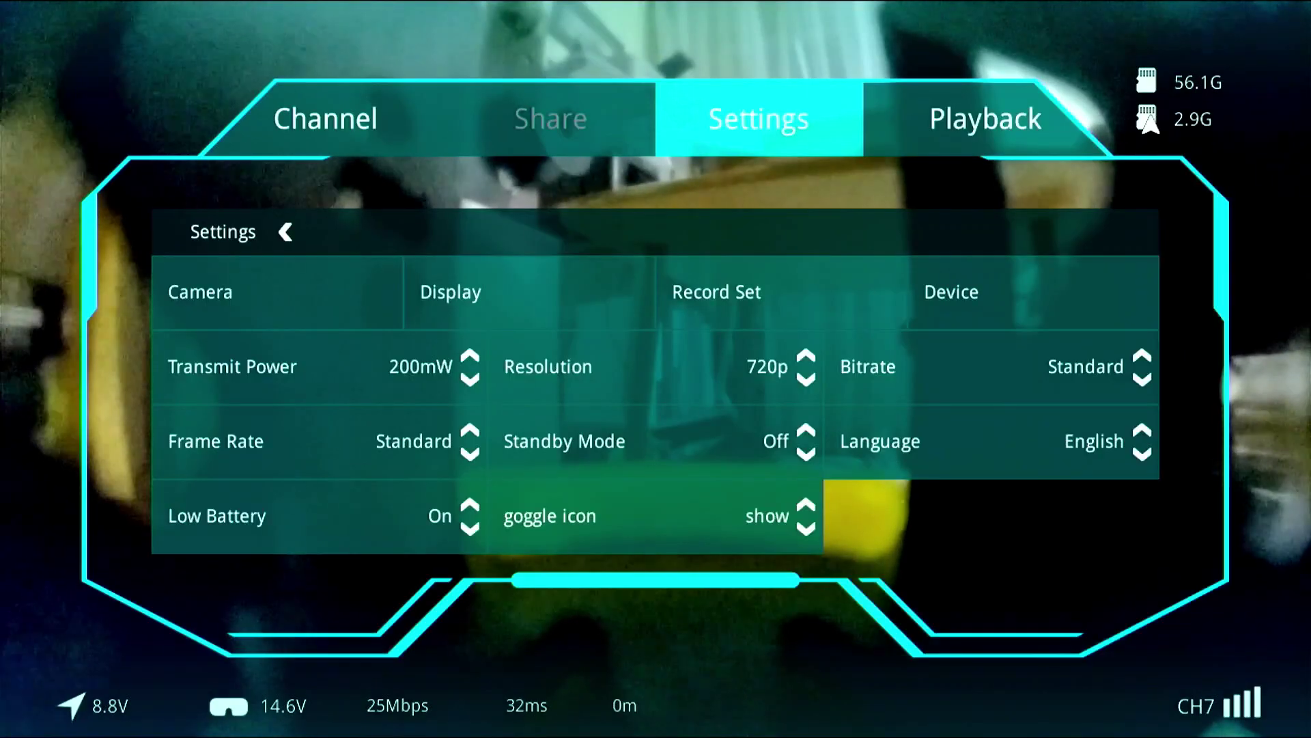
key(Left)
key(Right)
key(Down)
key(Right)
key(Return)
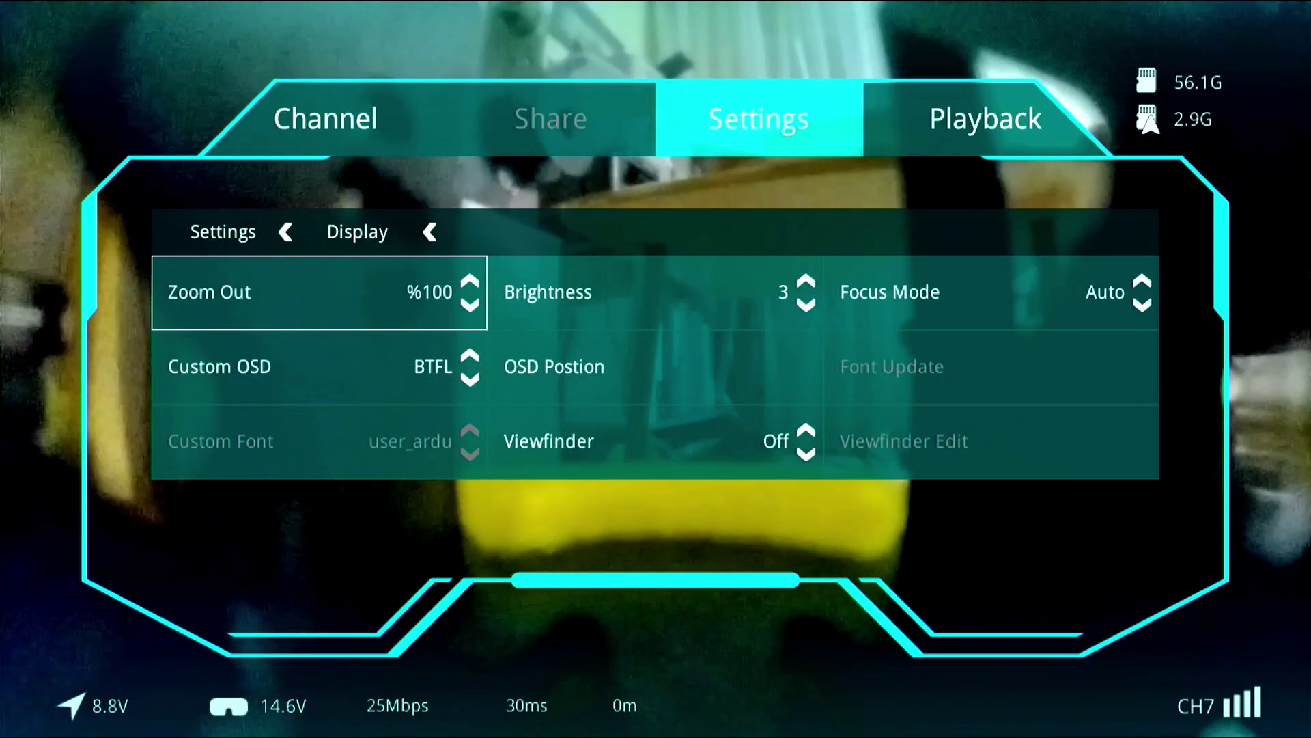
- Cycle through the Custom OSD firmware options in the goggles and set it to BTFL
key(Down)
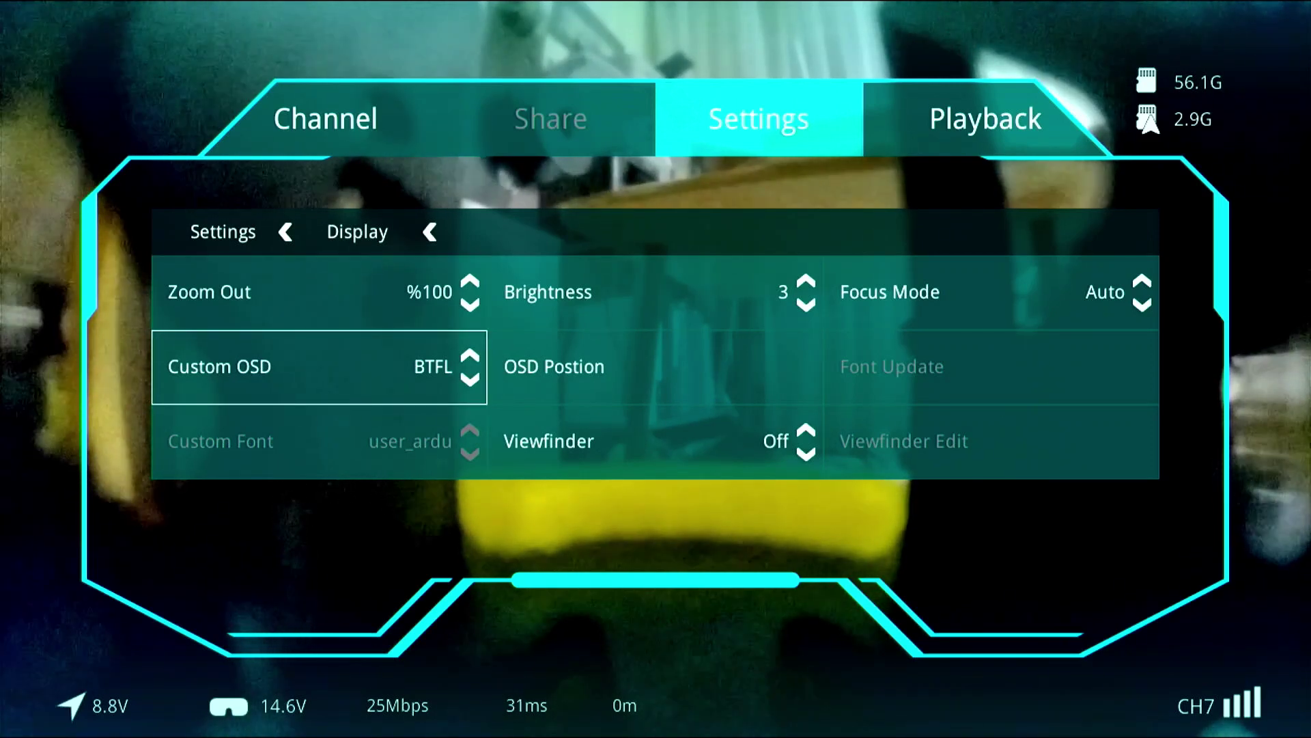
key(Return)
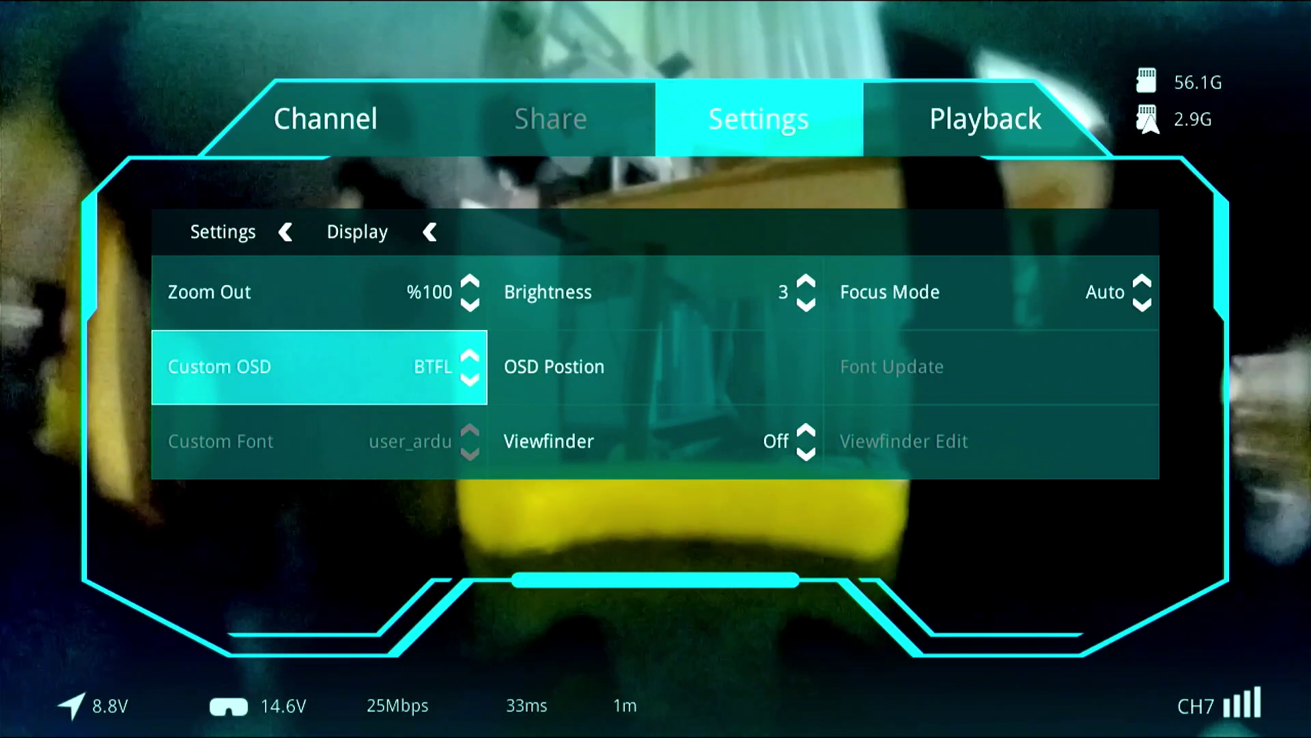
key(Up)
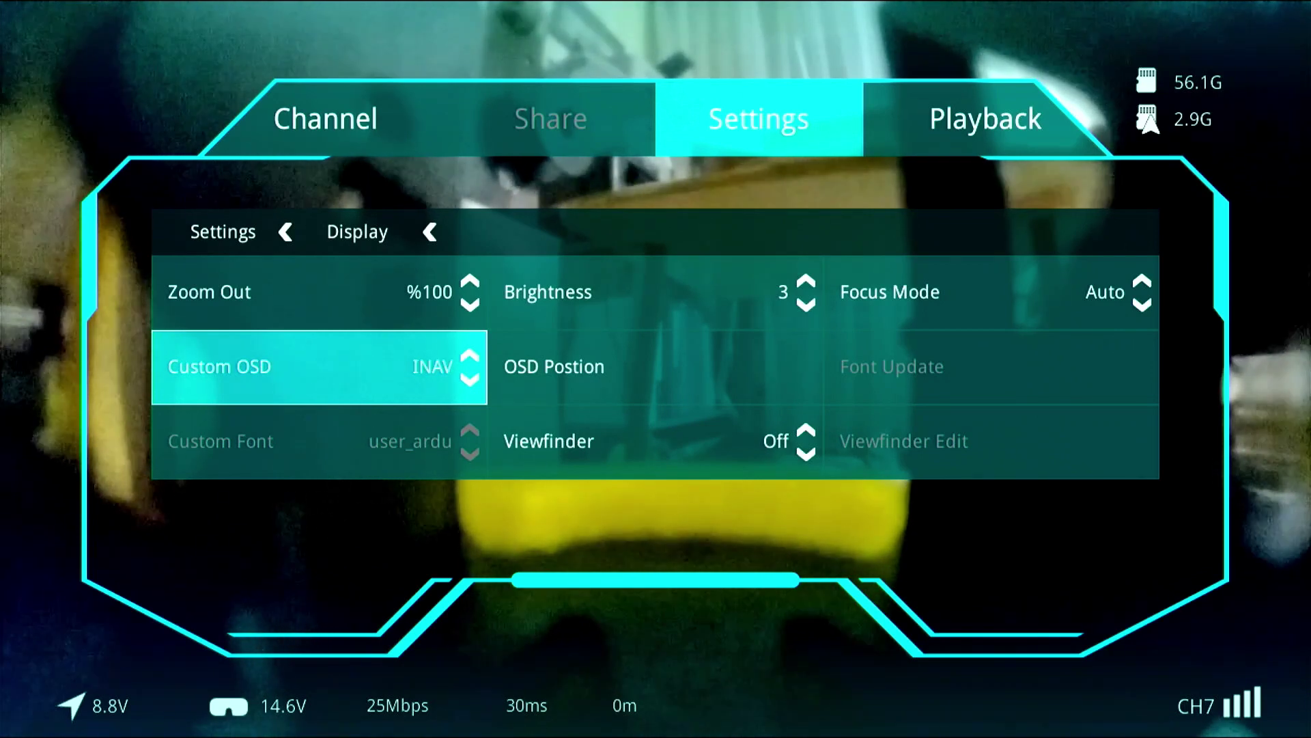
key(Up)
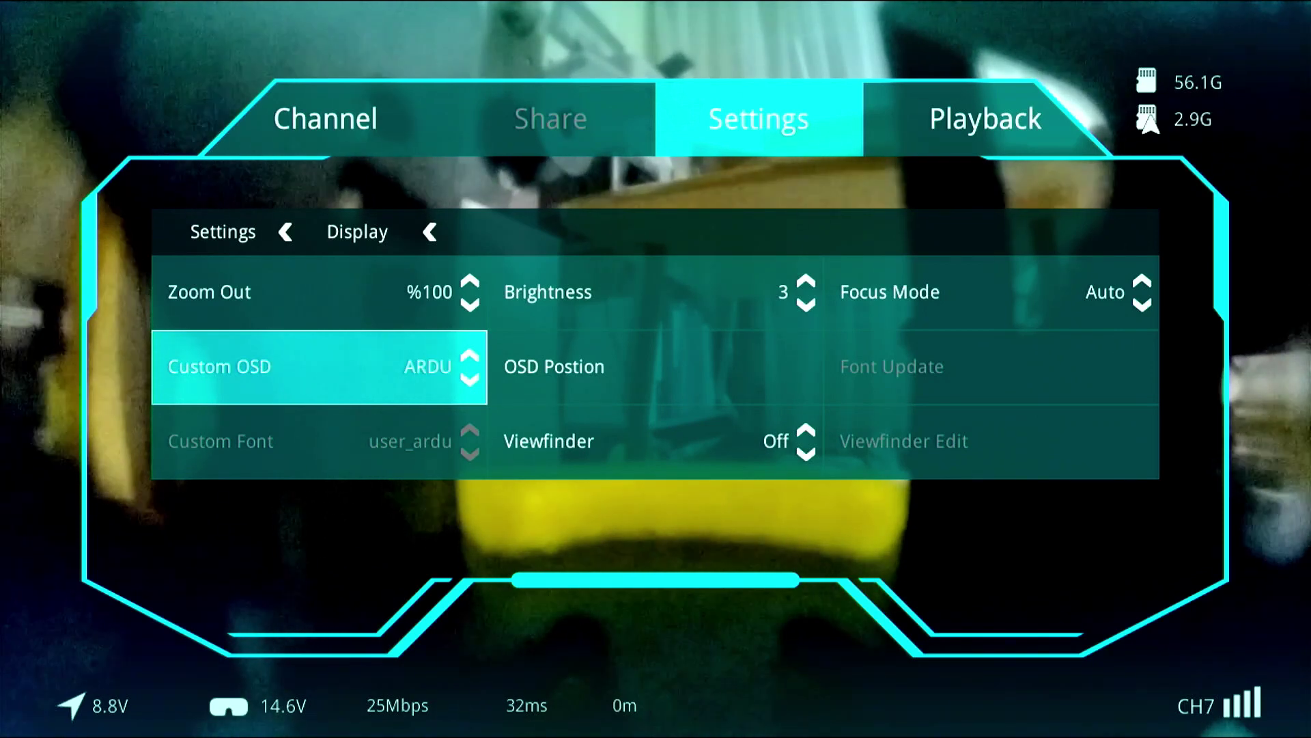
key(Up)
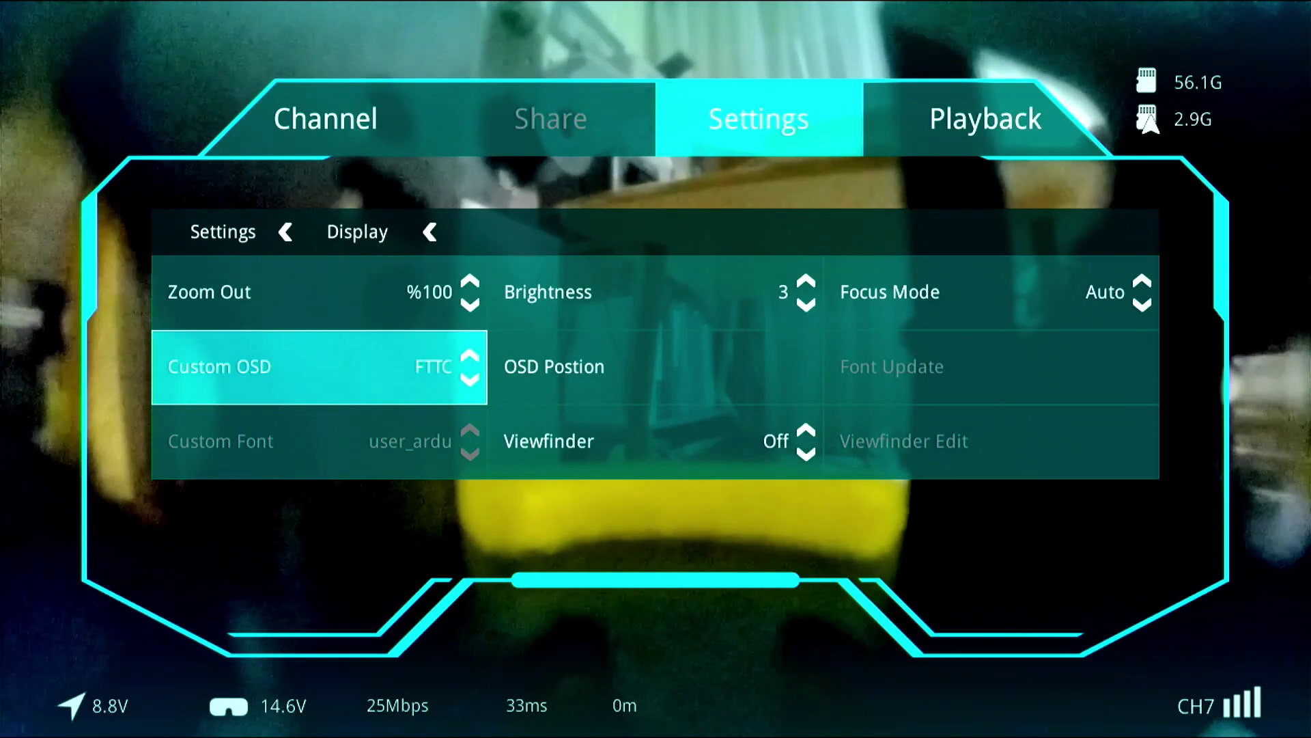
key(Up)
key(Up)
key(Up)
key(Up)
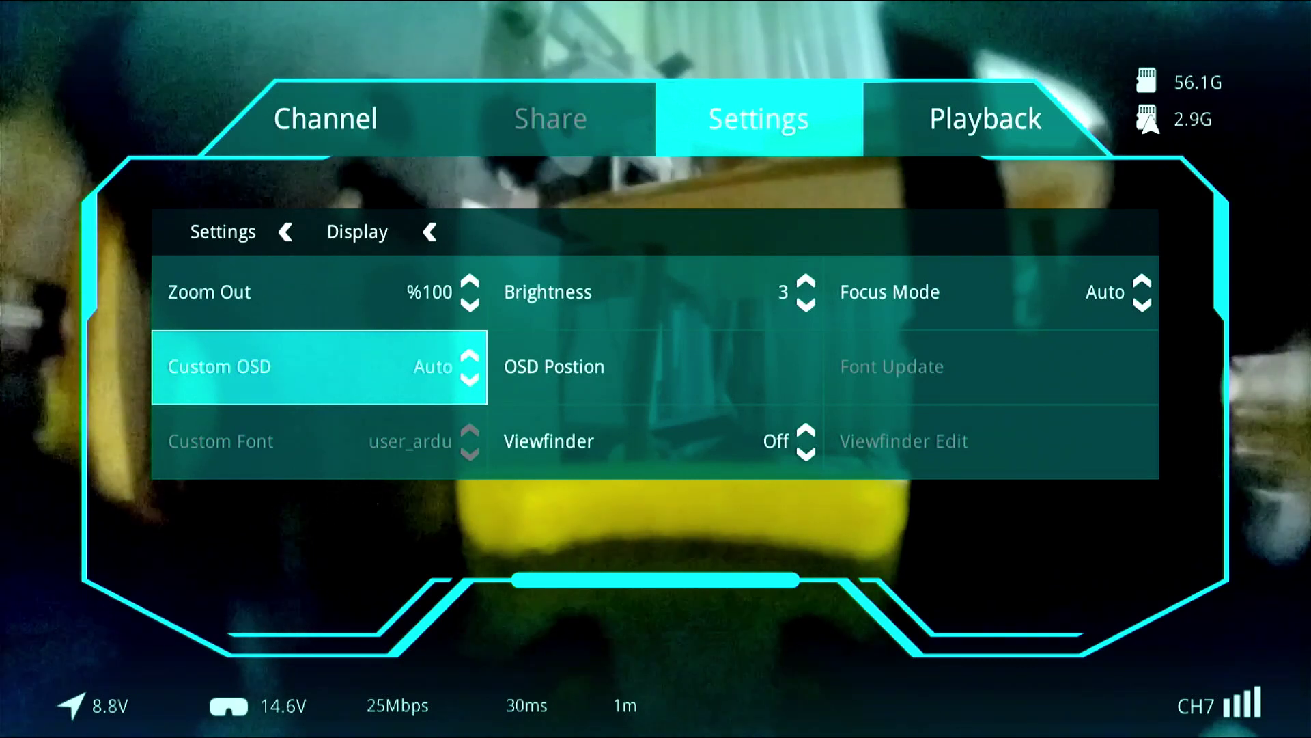
key(Up)
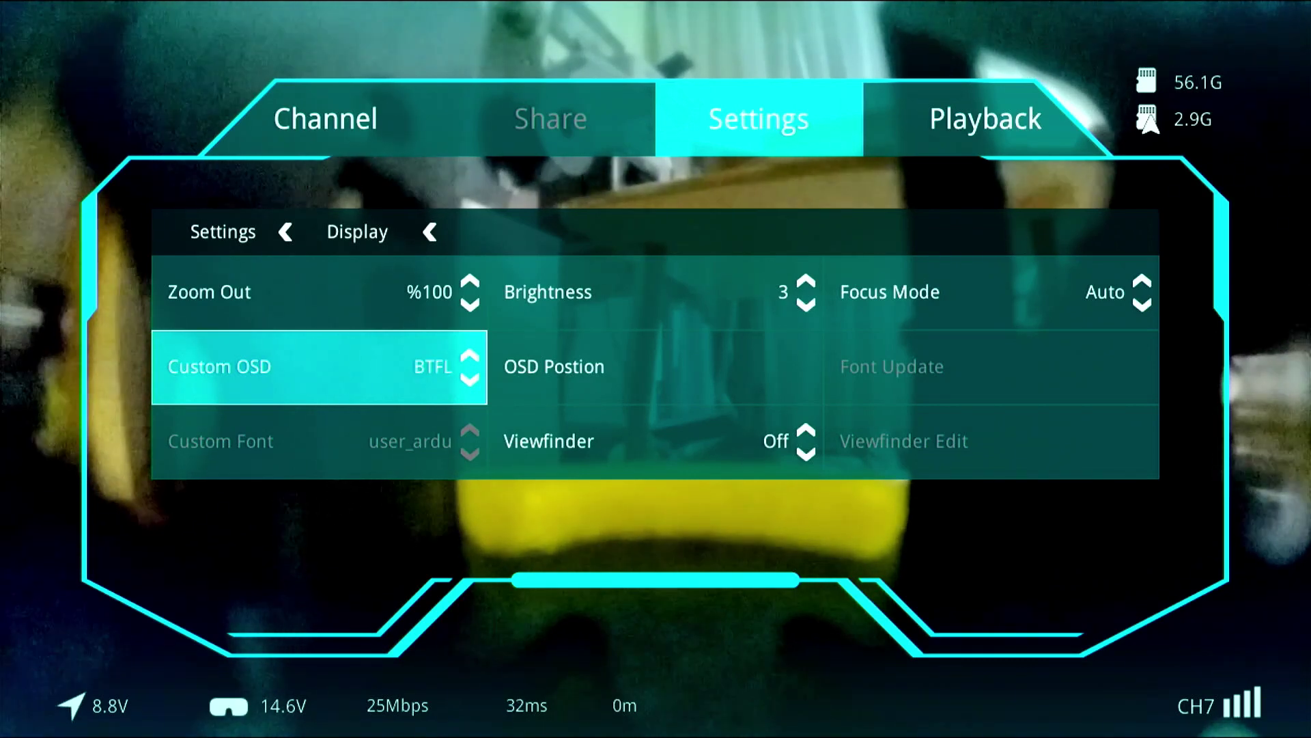
key(Return)
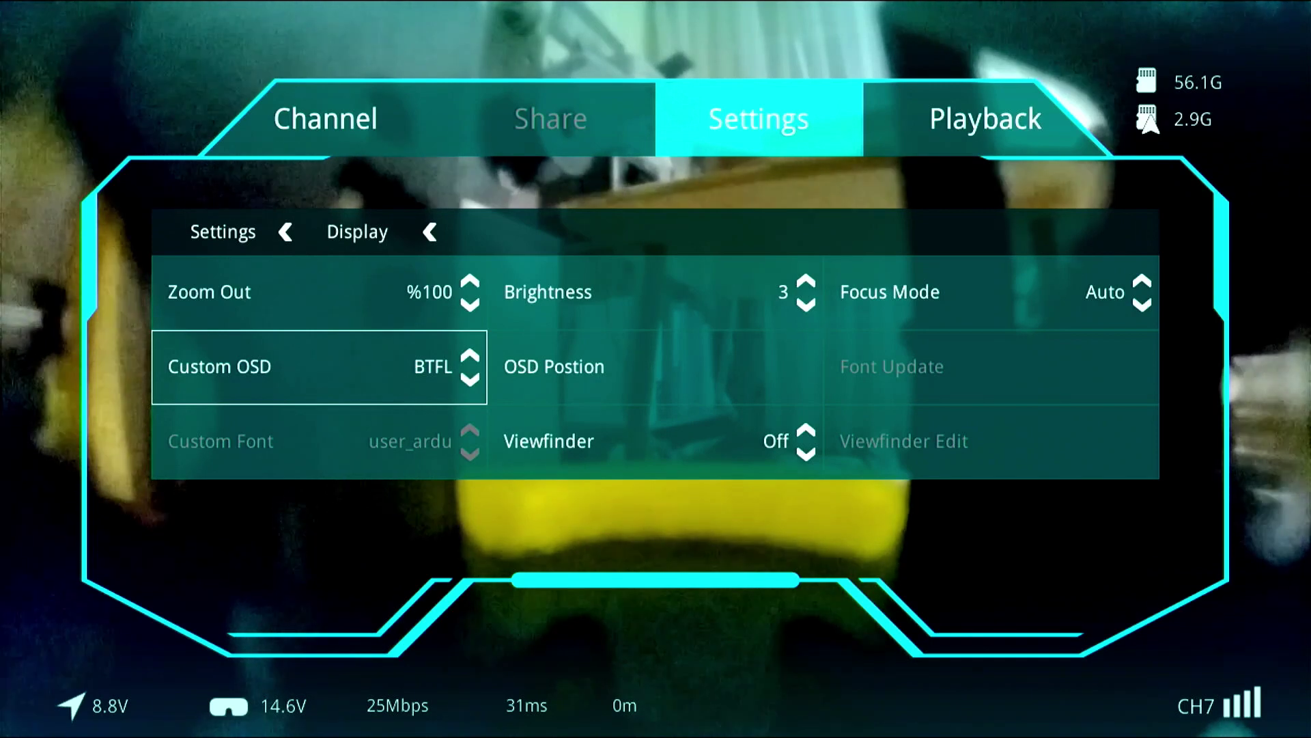
- Try shifting the OSD overlay down and sideways with OSD Postion, and return it to its starting place
key(Right)
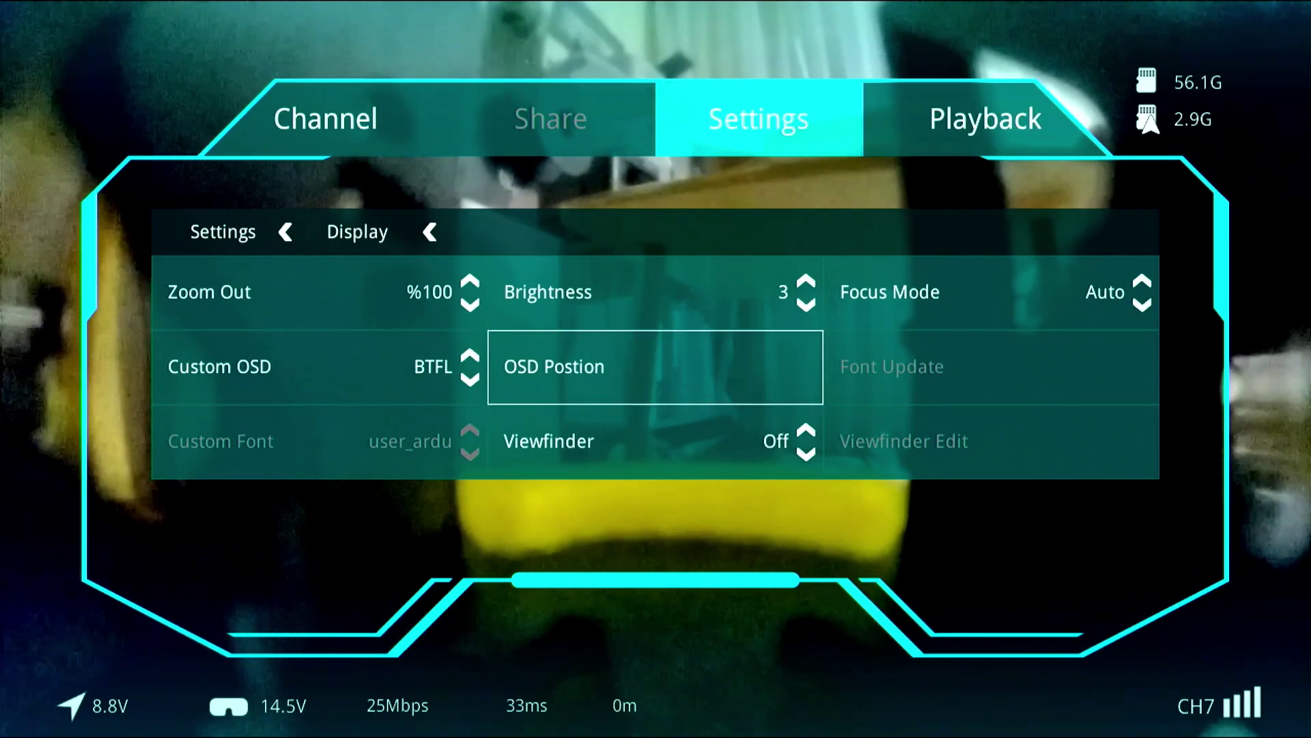
key(Return)
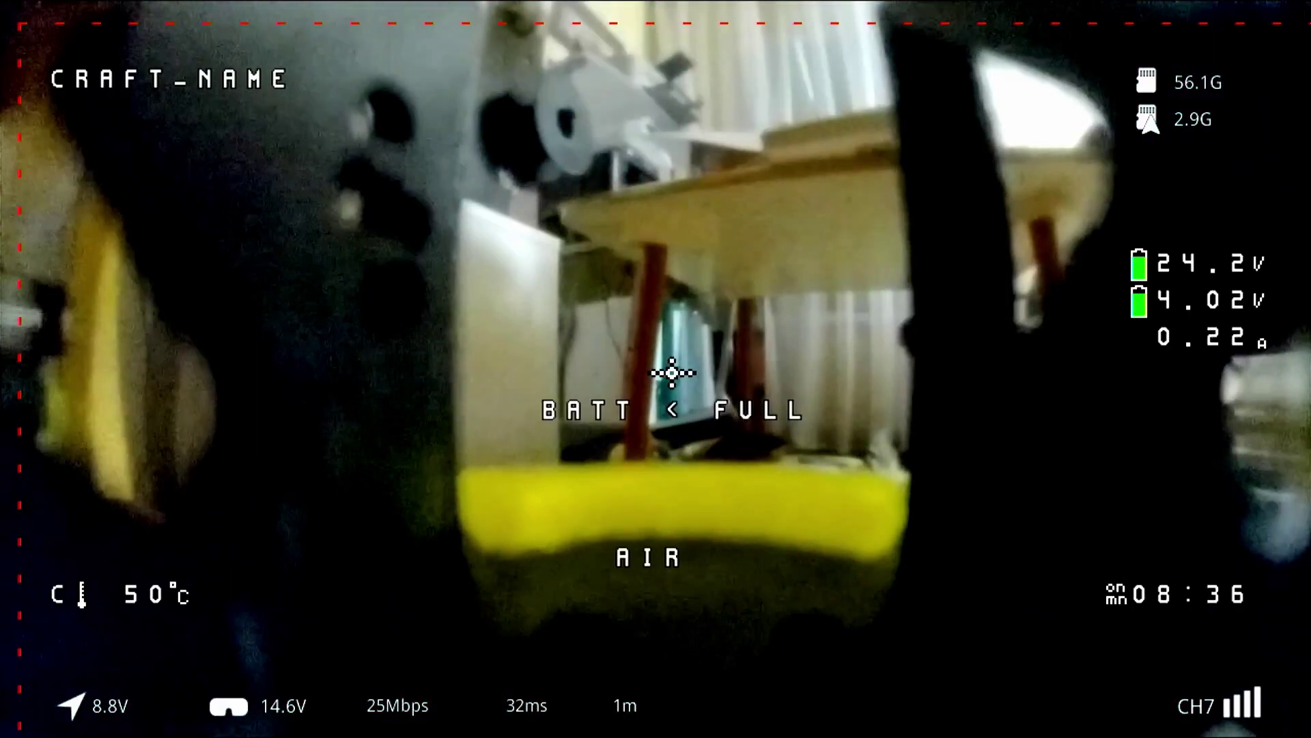
key(Down)
key(Right)
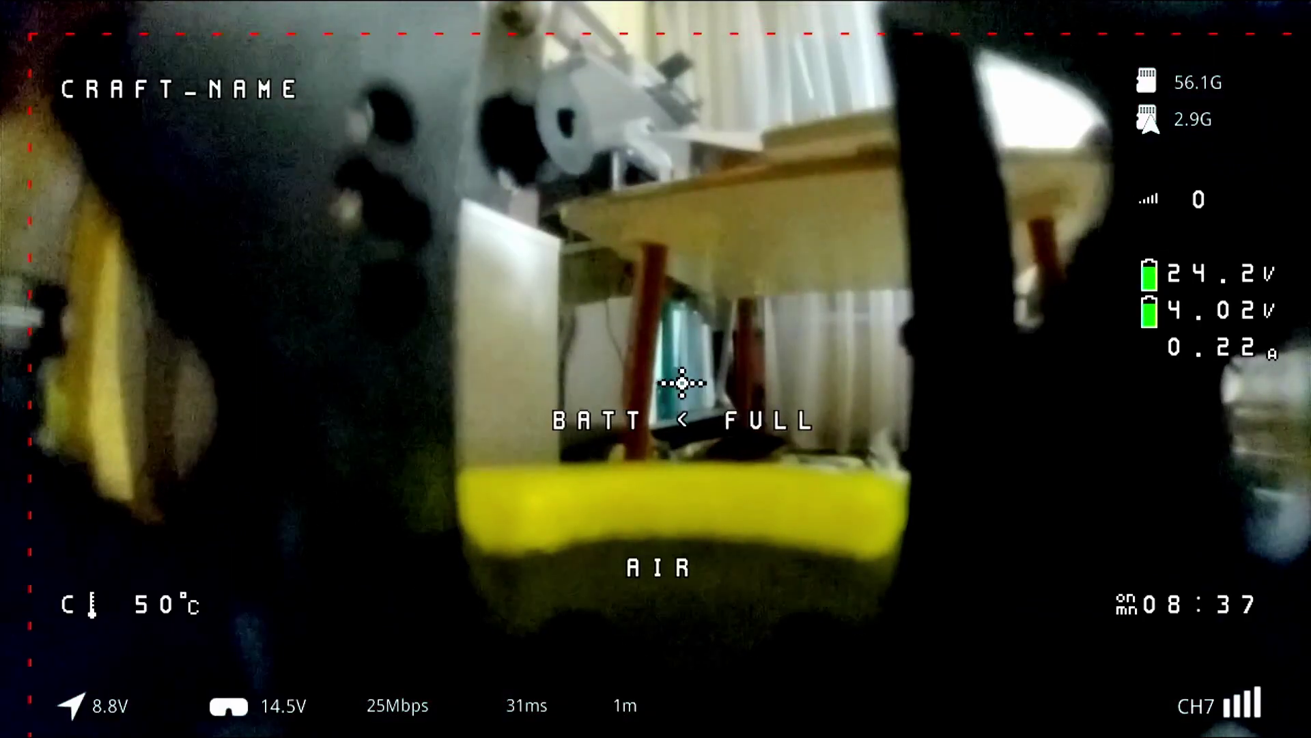
key(Left)
key(Right)
key(Up)
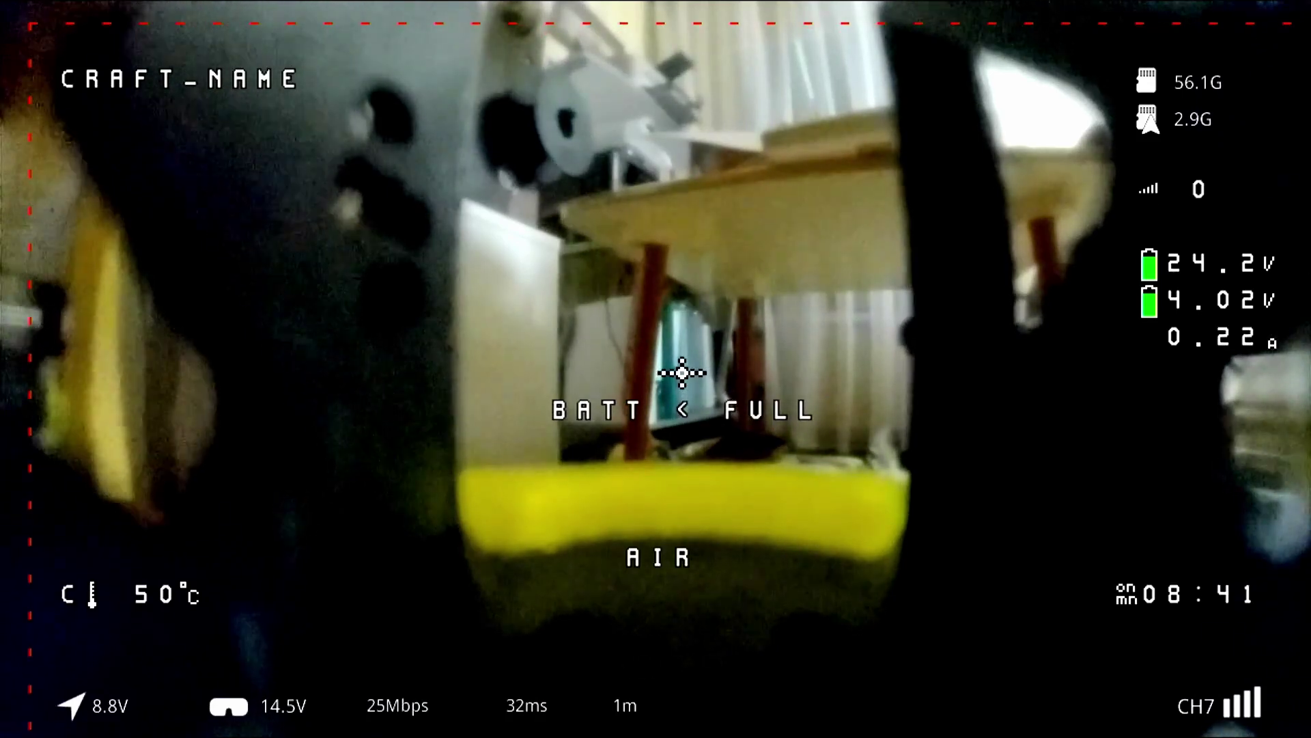
key(Left)
key(Right)
key(Left)
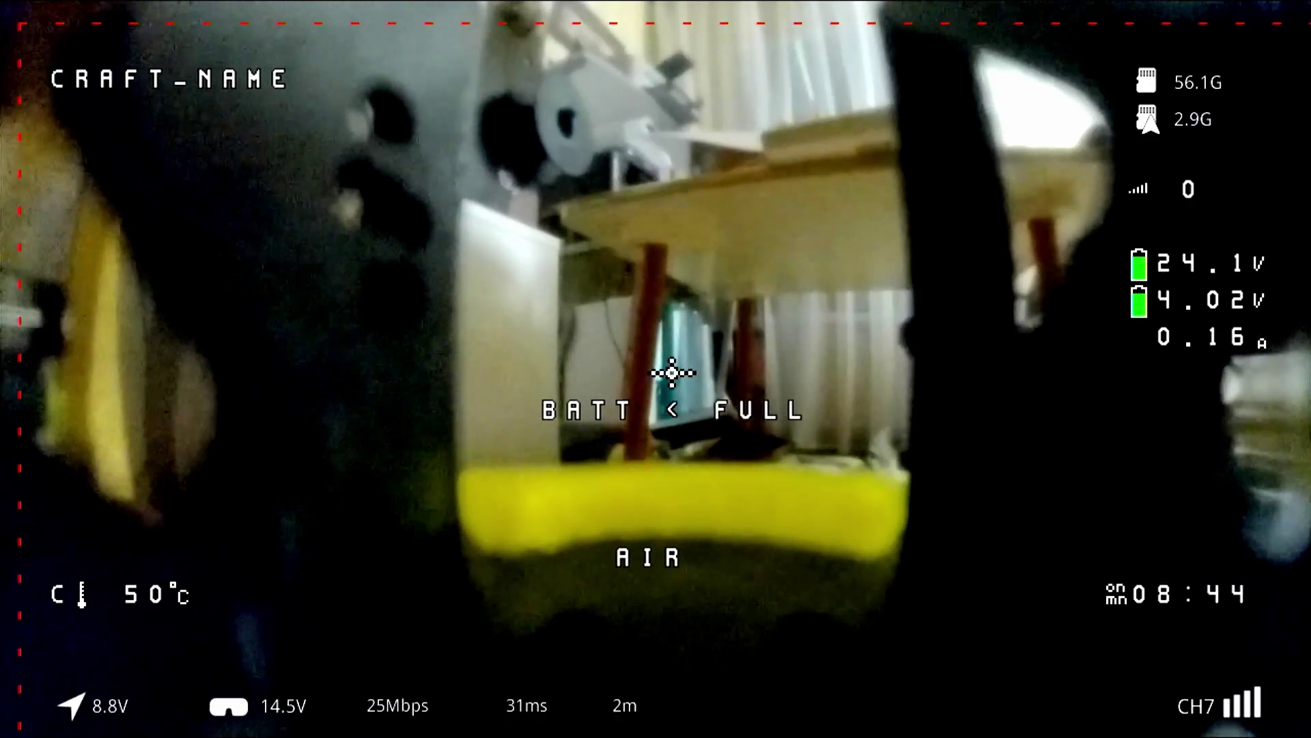
key(Right)
key(Left)
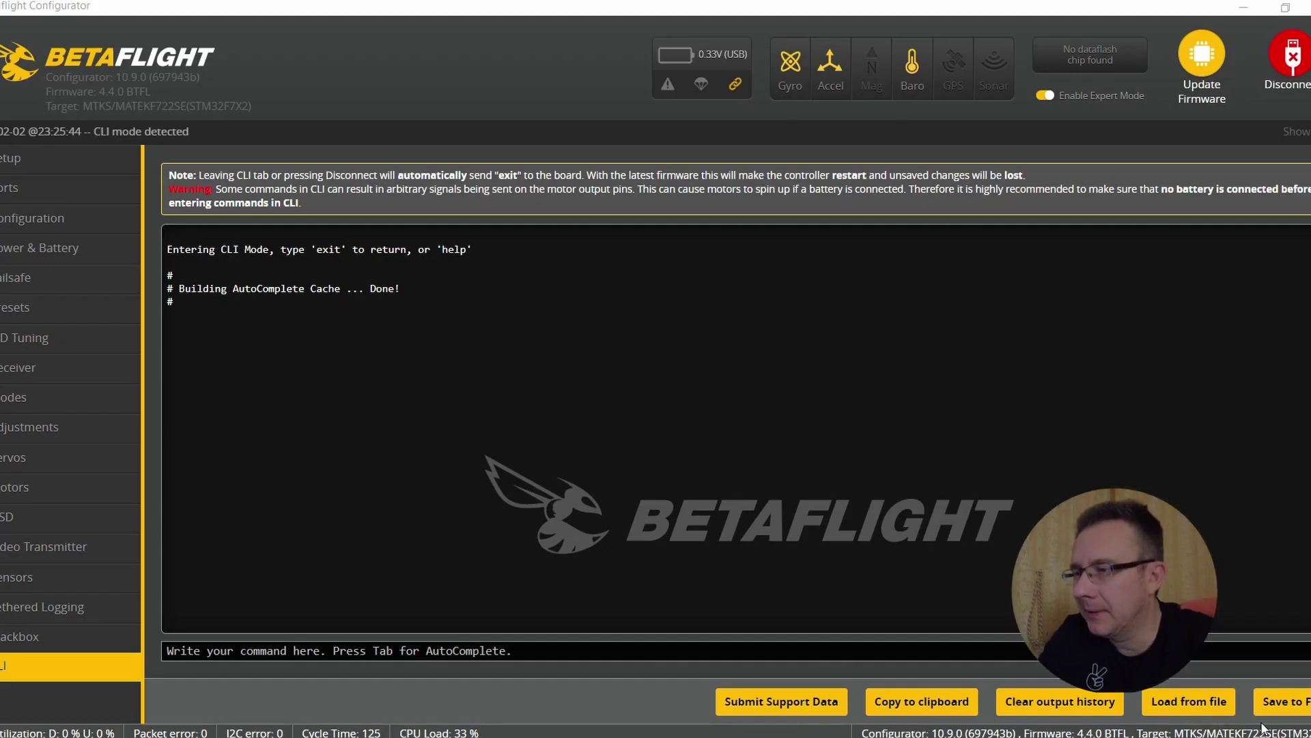
- Query osd_displayport_device and vcd_video_system with get commands in the Betaflight Configurator CLI
click(389, 651)
right_click(393, 652)
click(416, 599)
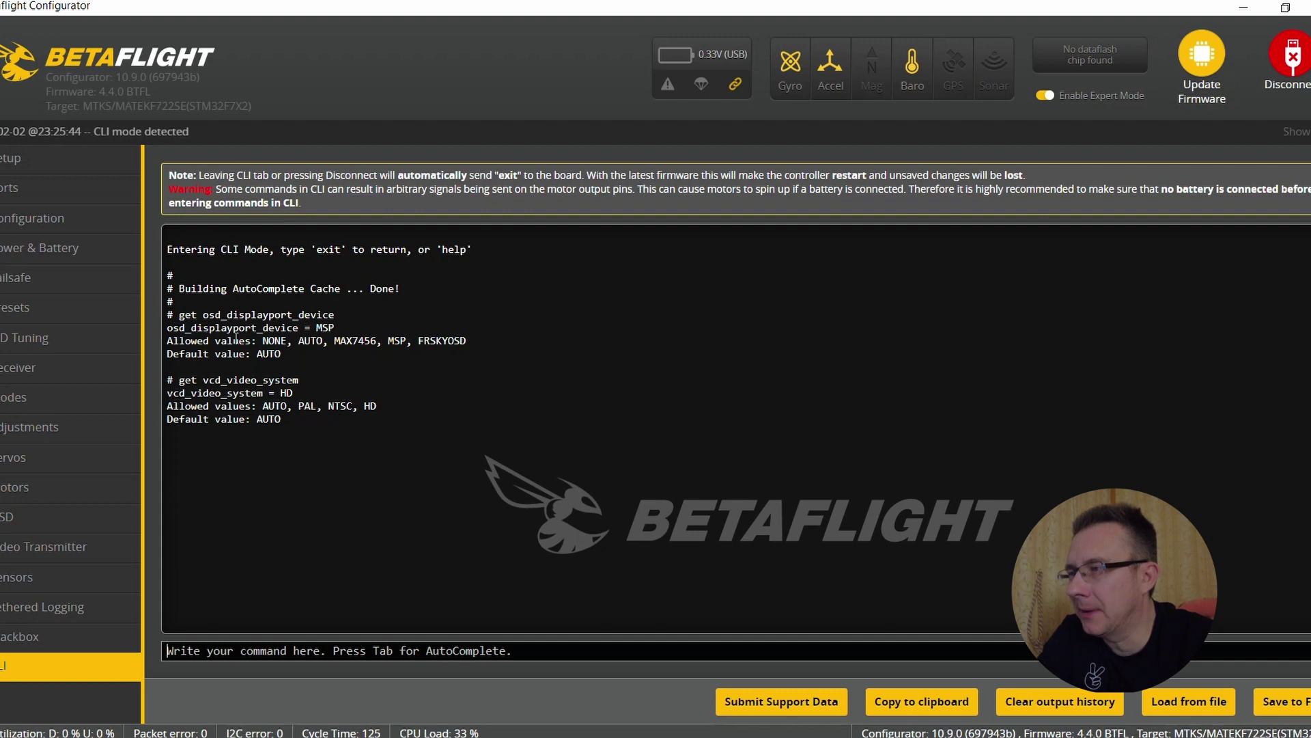
- Check the values returned for osd_displayport_device and vcd_video_system in the CLI output
double_click(319, 327)
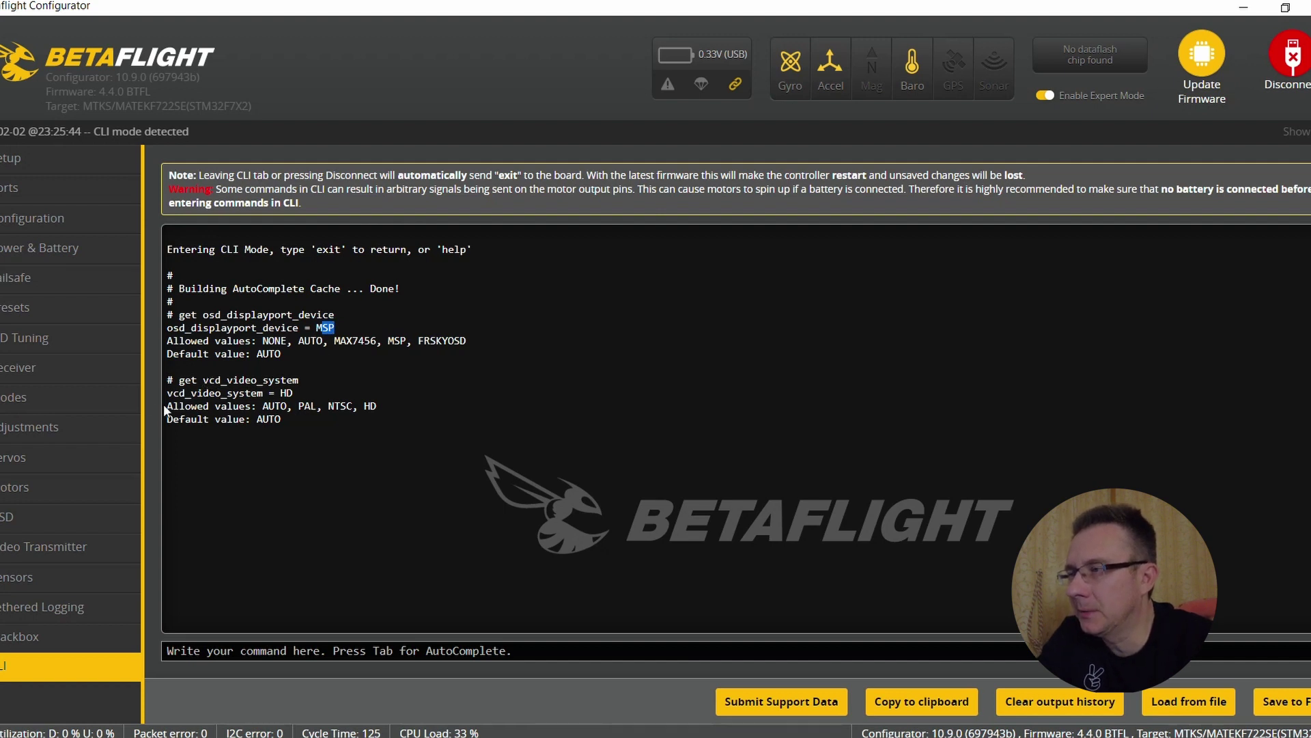
drag(268, 393, 290, 395)
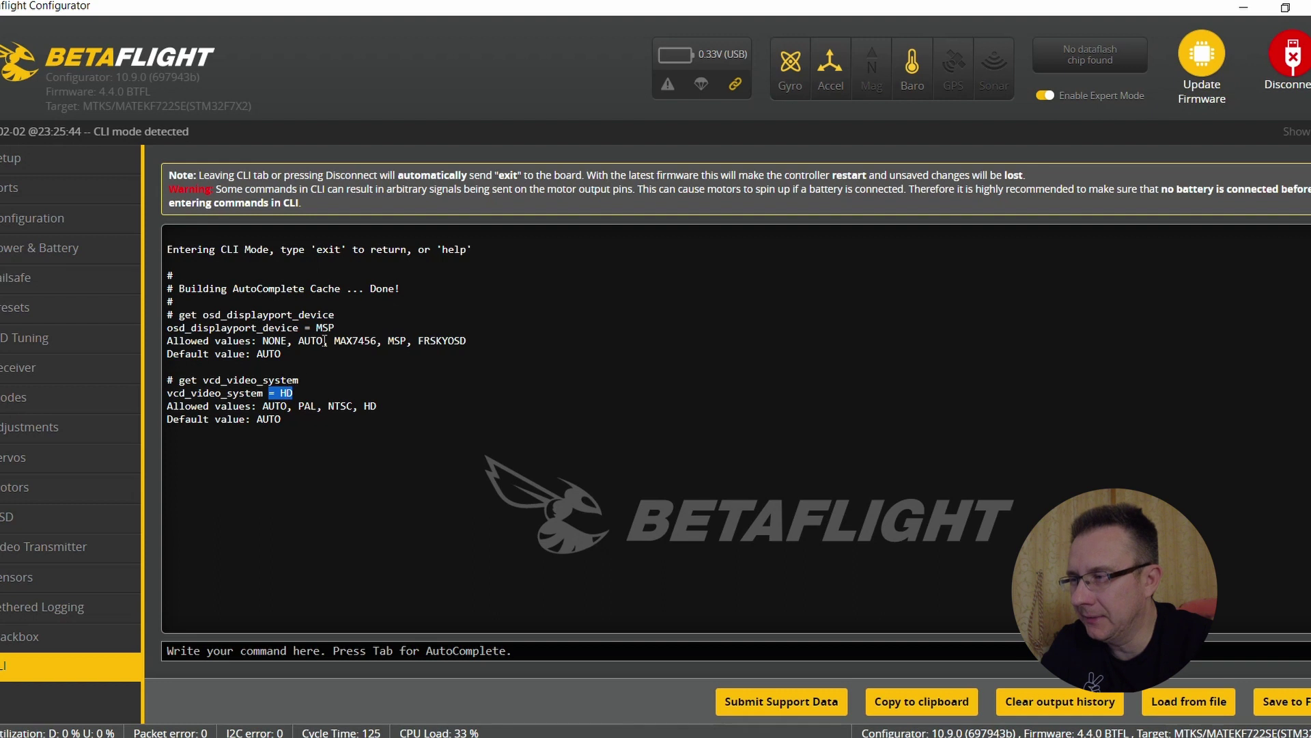
- Try out a set command on the CLI command line, clear it, and start entering another command
click(301, 652)
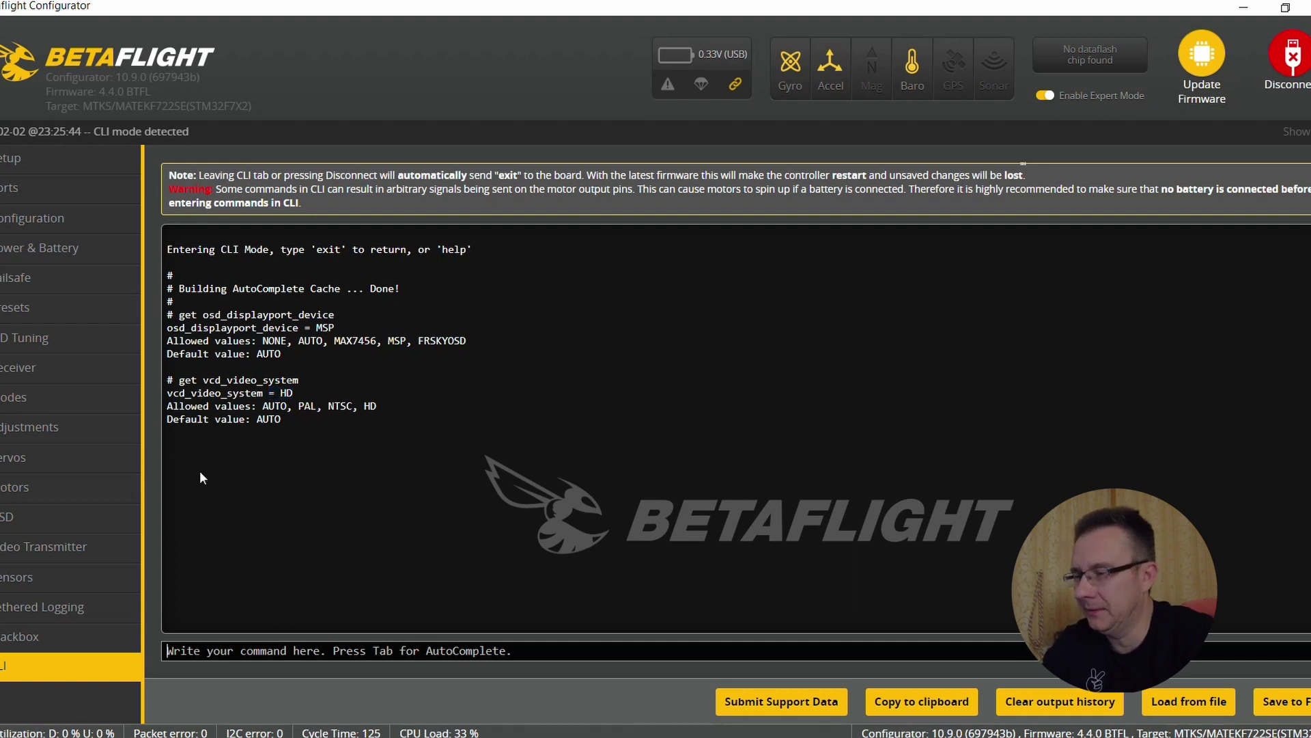
text(set)
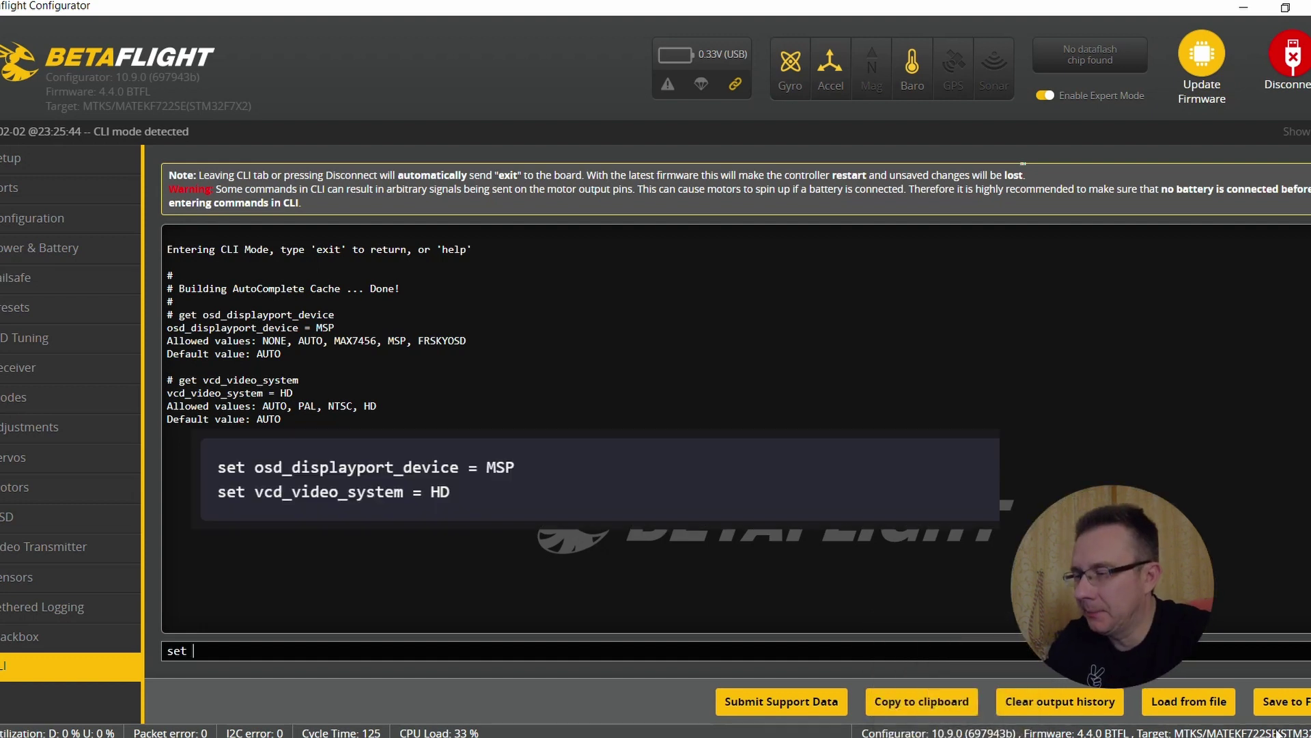
key(BackSpace)
key(BackSpace)
key(BackSpace)
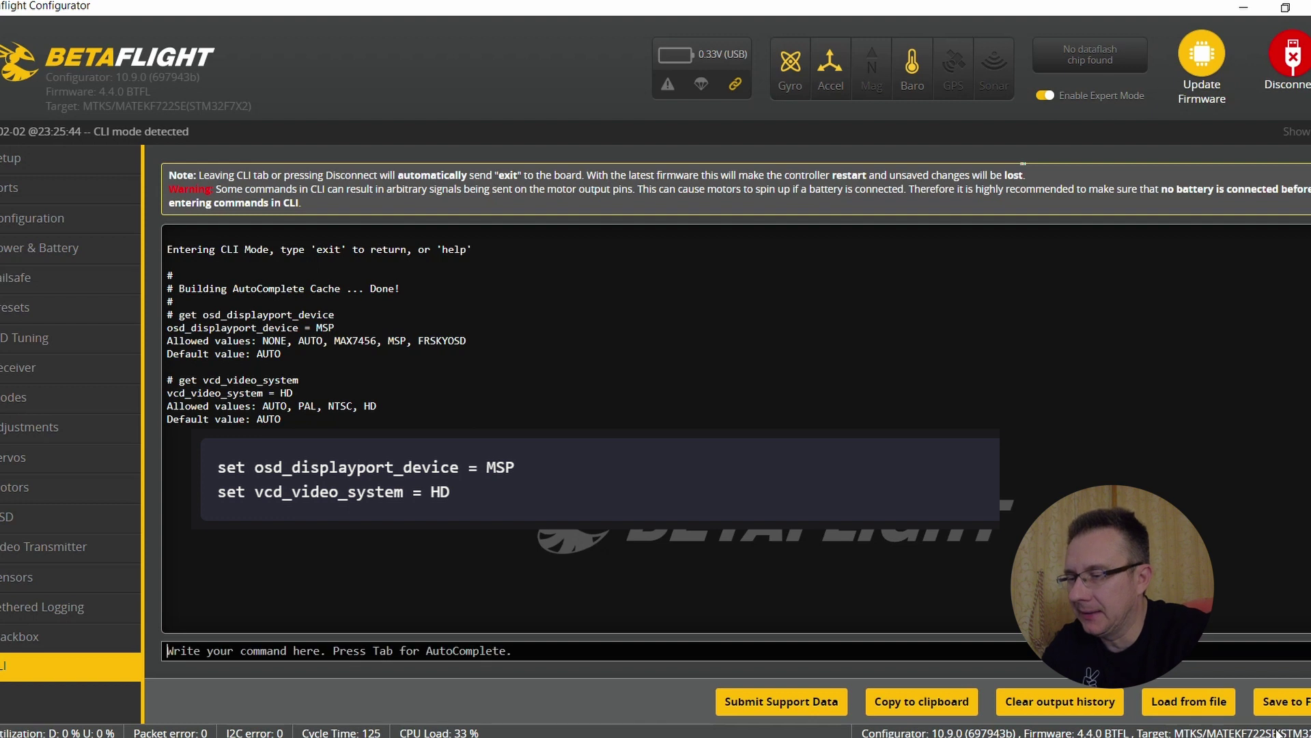
text(se)
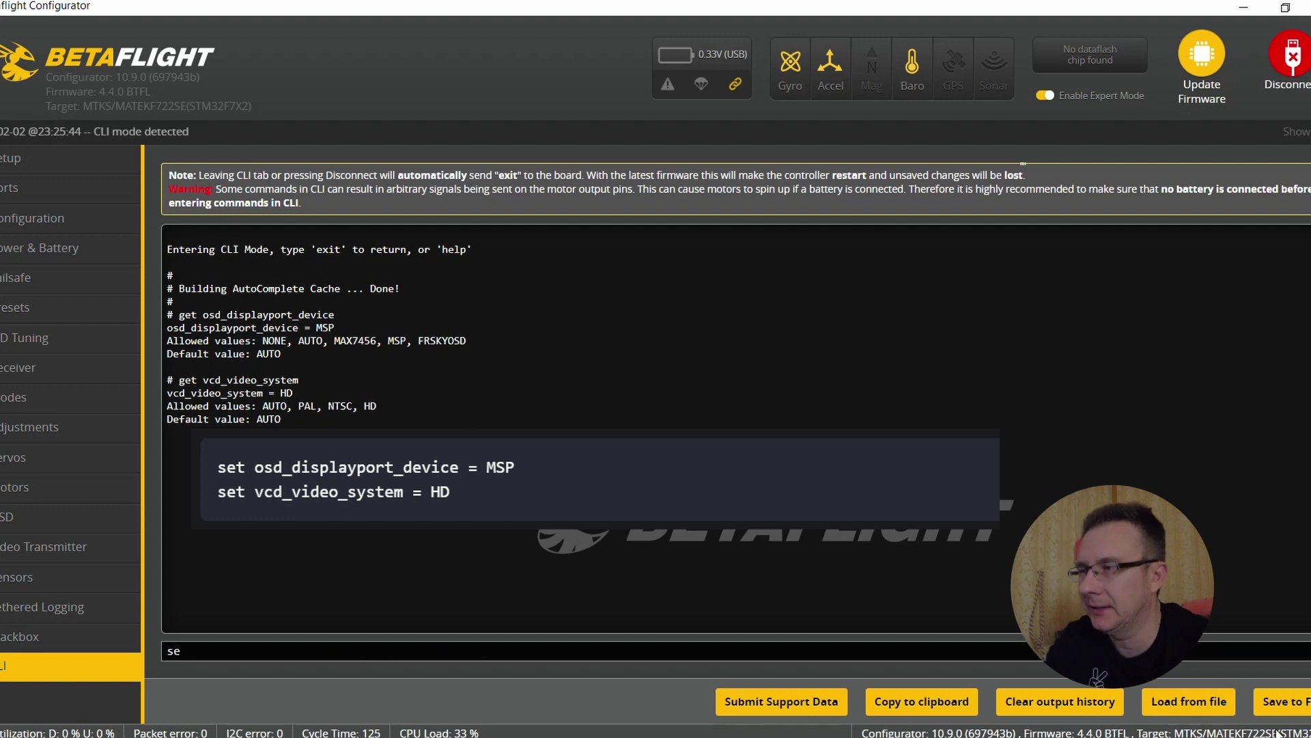
text(ve)
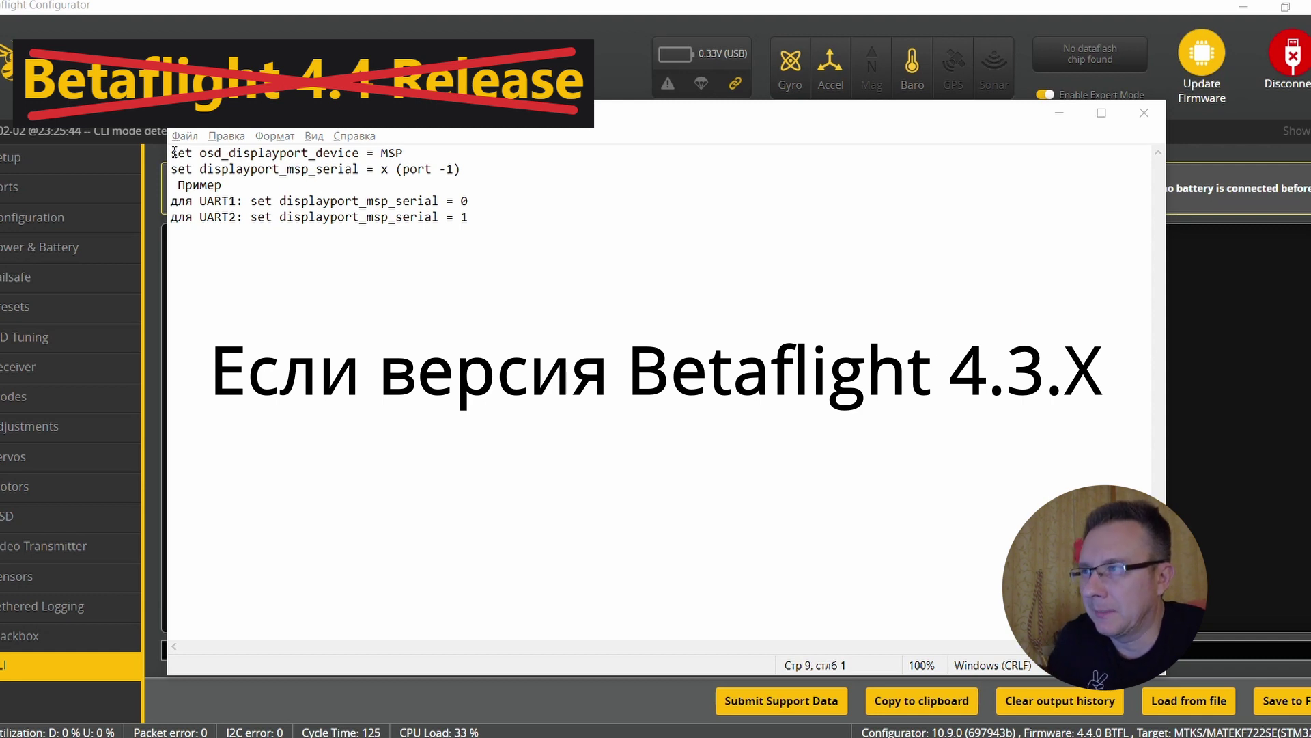
- Review the Betaflight 4.3.X commands in the text notes: osd_displayport_device, displayport_msp_serial and the UART1 example
drag(172, 153, 193, 152)
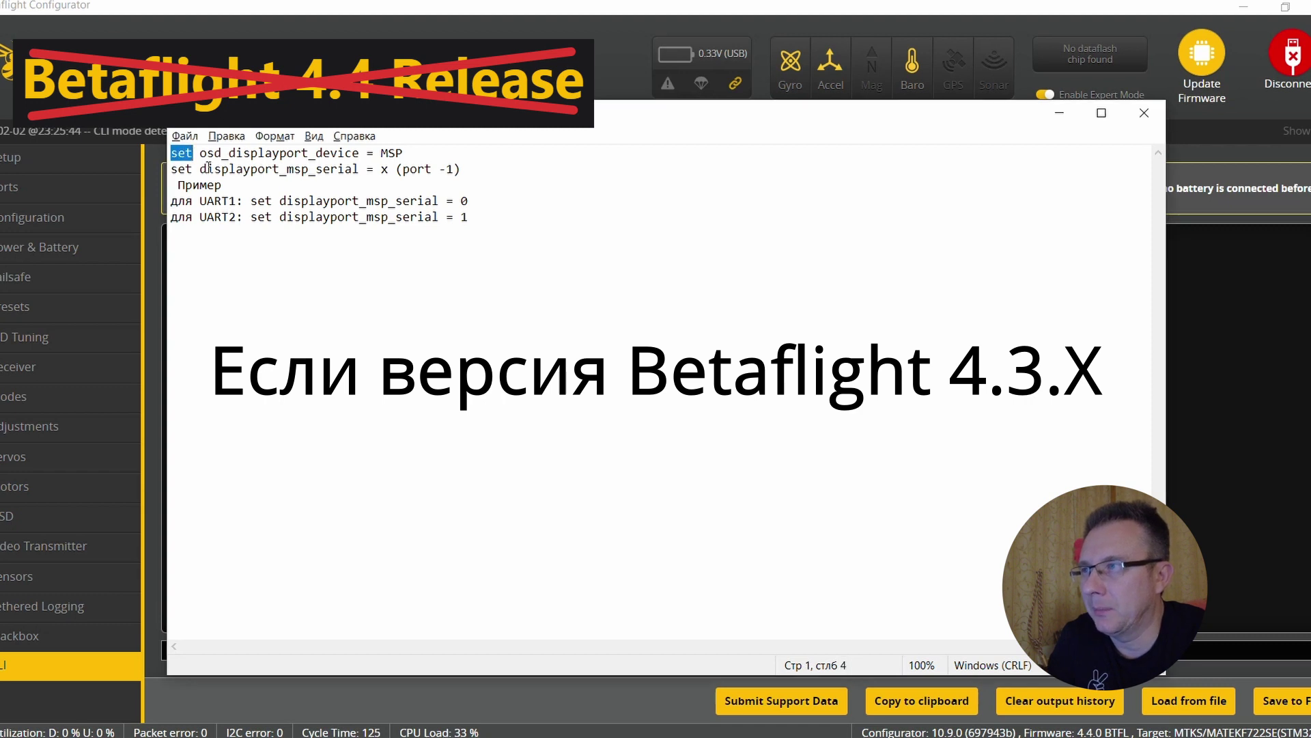
drag(404, 153, 379, 152)
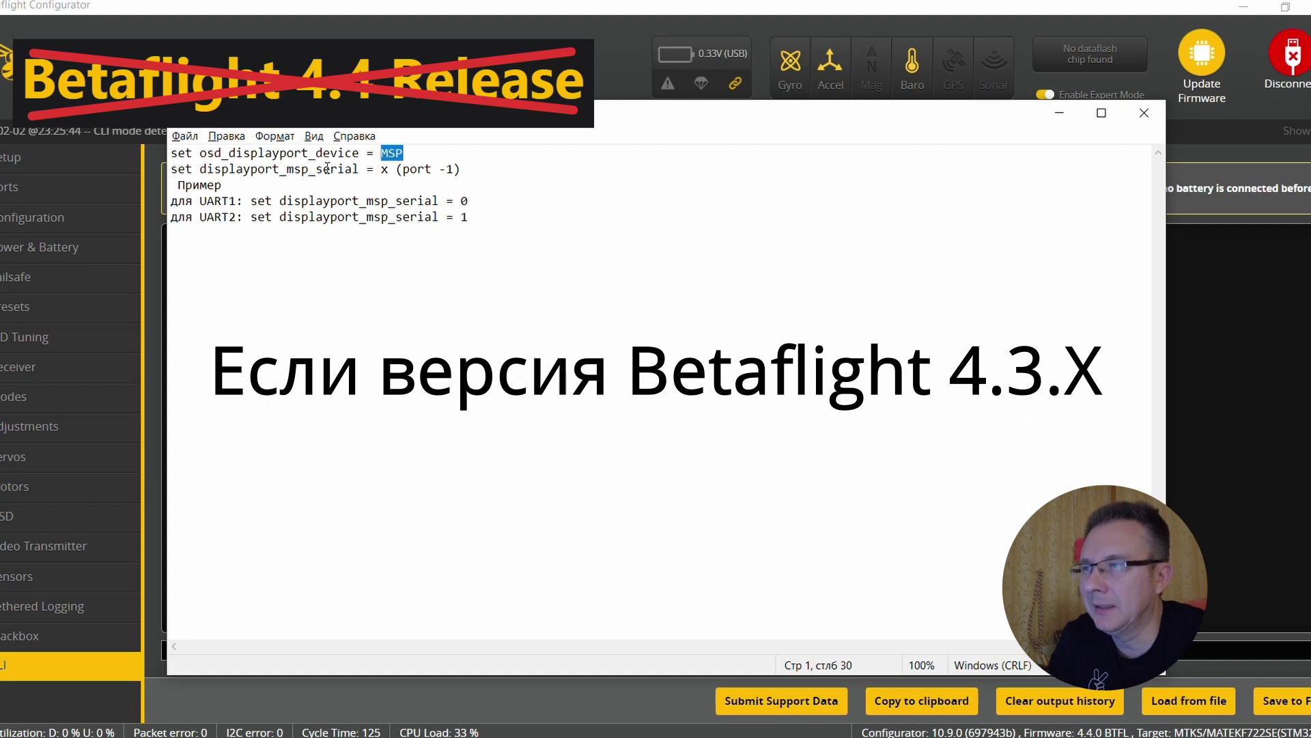
double_click(384, 169)
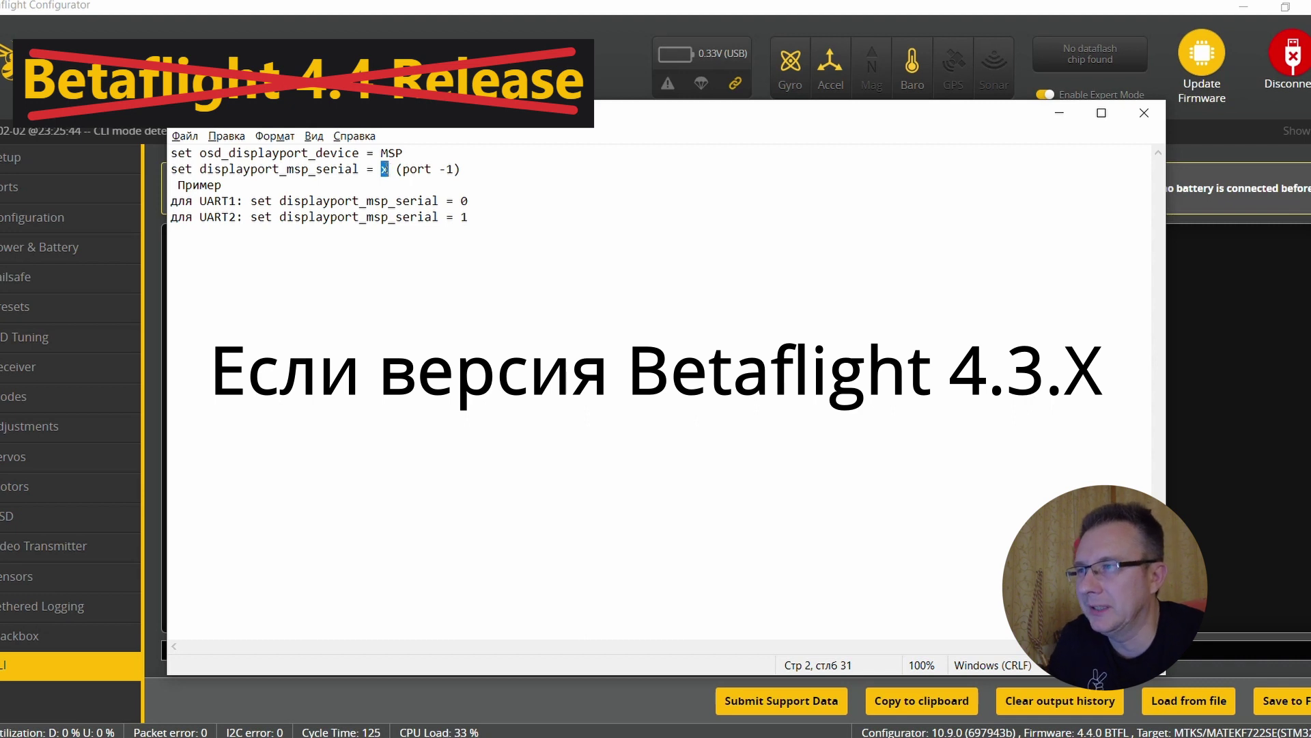
drag(199, 201, 243, 201)
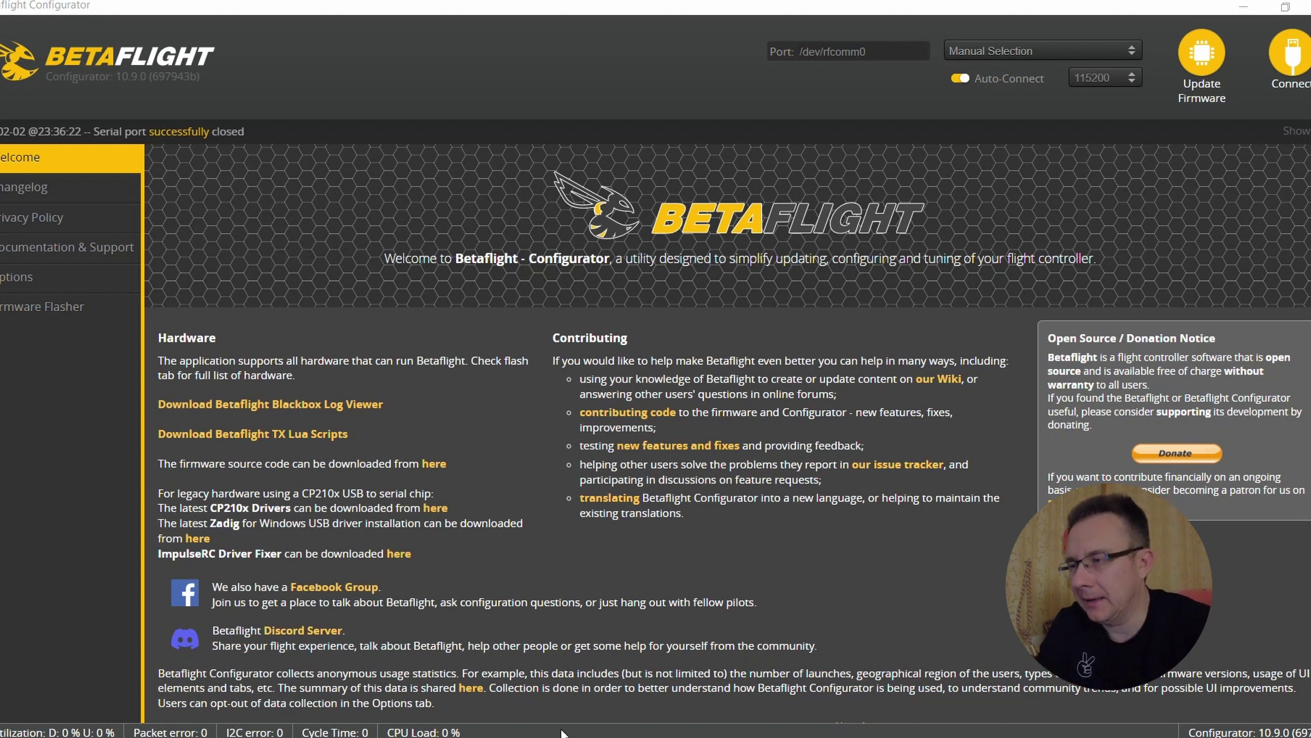
- Switch to the file manager on removable drive G: and check the OSD and SRT files recorded alongside the AvatarG0017 video
key(alt+Tab)
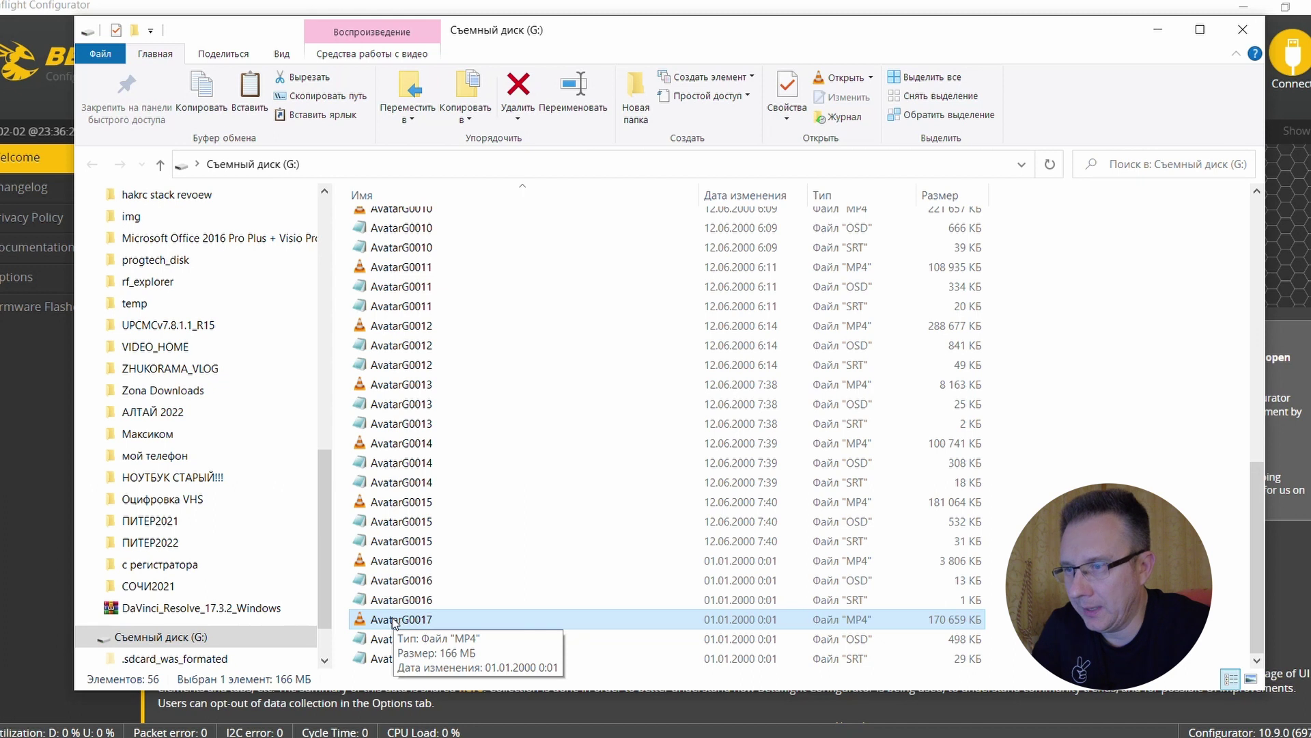
click(402, 640)
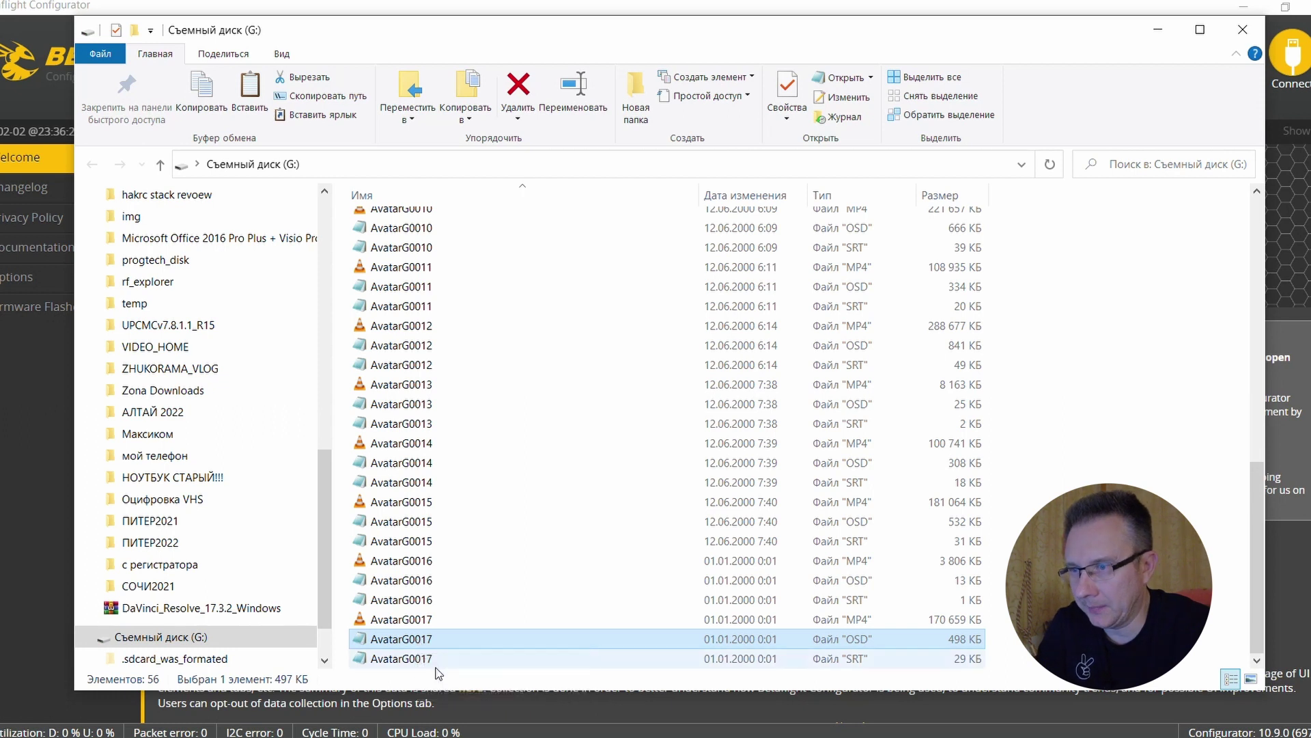
click(425, 662)
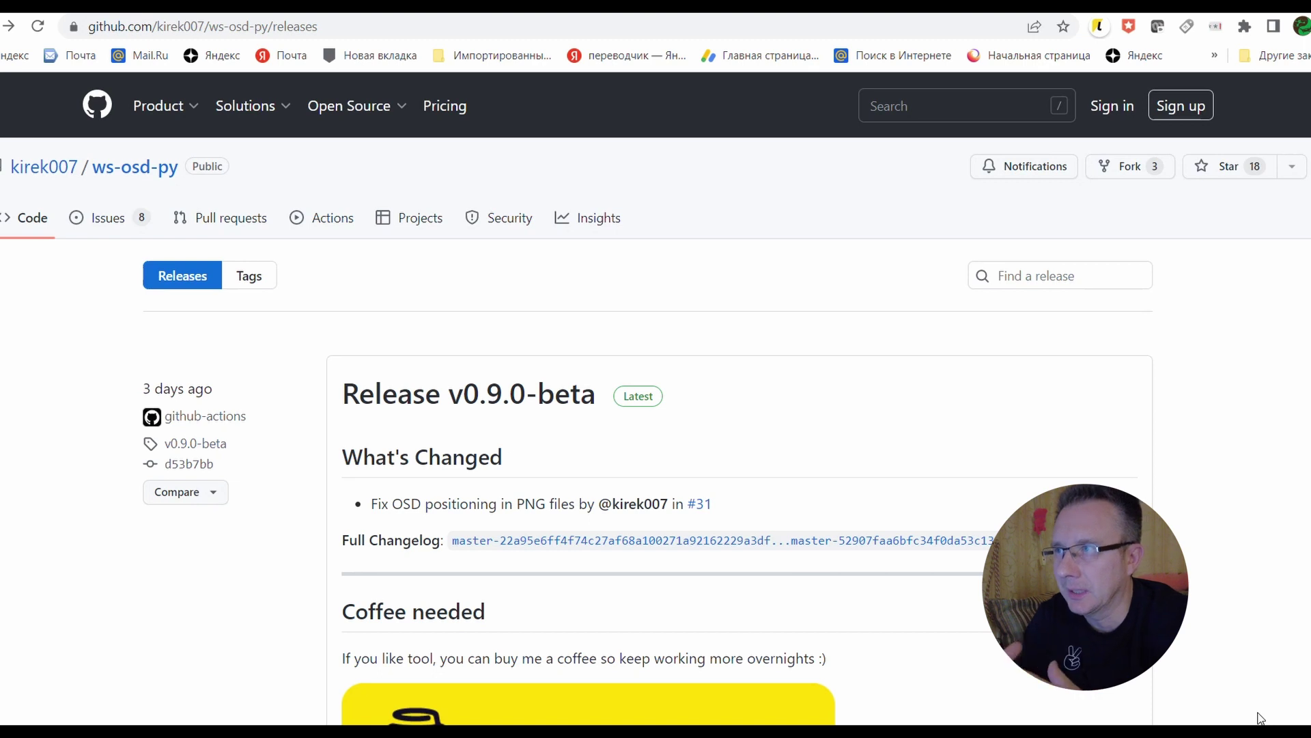
- Examine the ws-osd-py releases page on GitHub, including its address and the Windows zip asset of Release v0.9.0-beta
drag(317, 26, 87, 25)
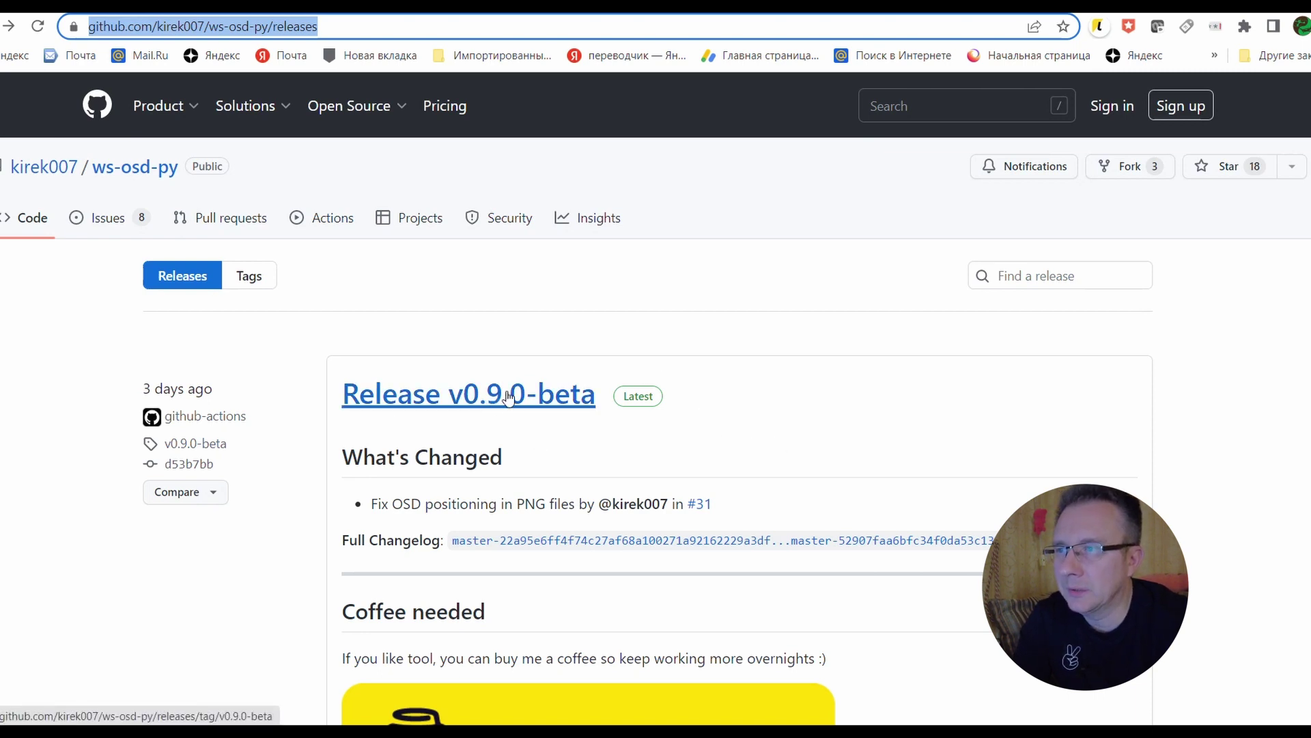
scroll(542, 424, down, 5)
scroll(545, 430, down, 1)
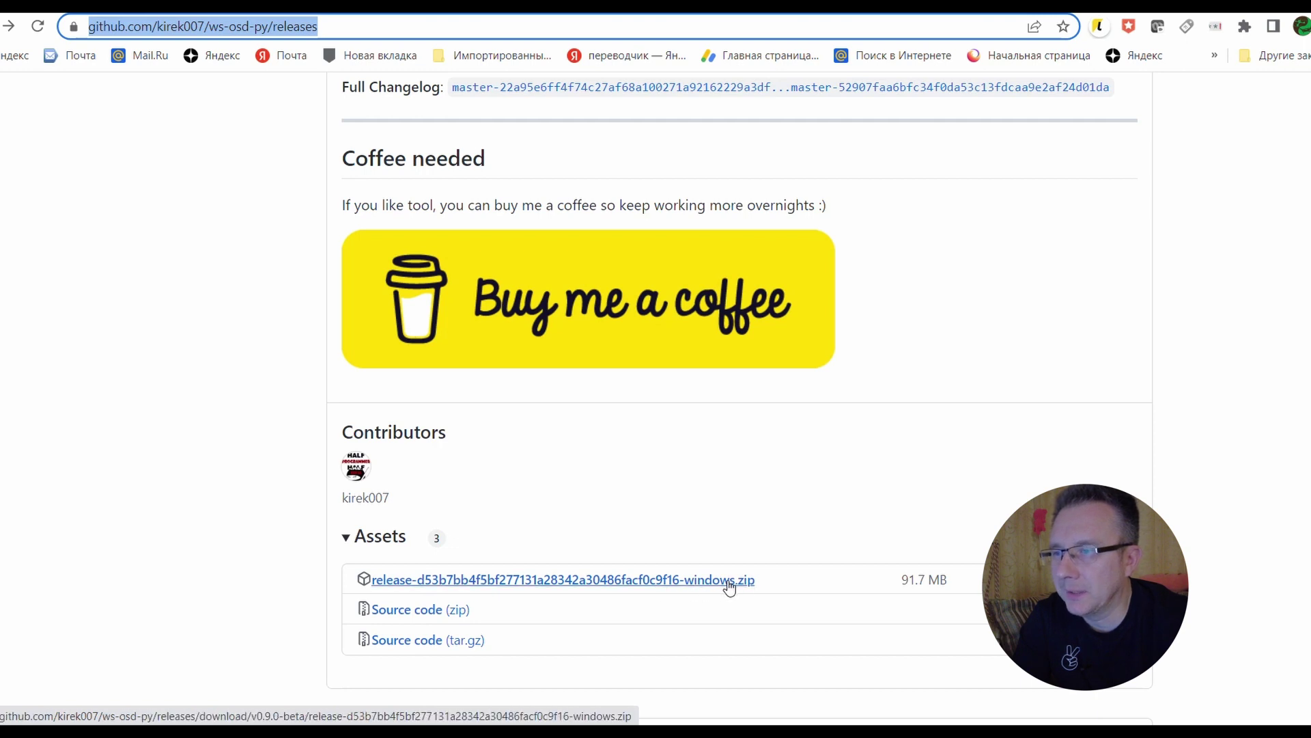
scroll(730, 592, up, 4)
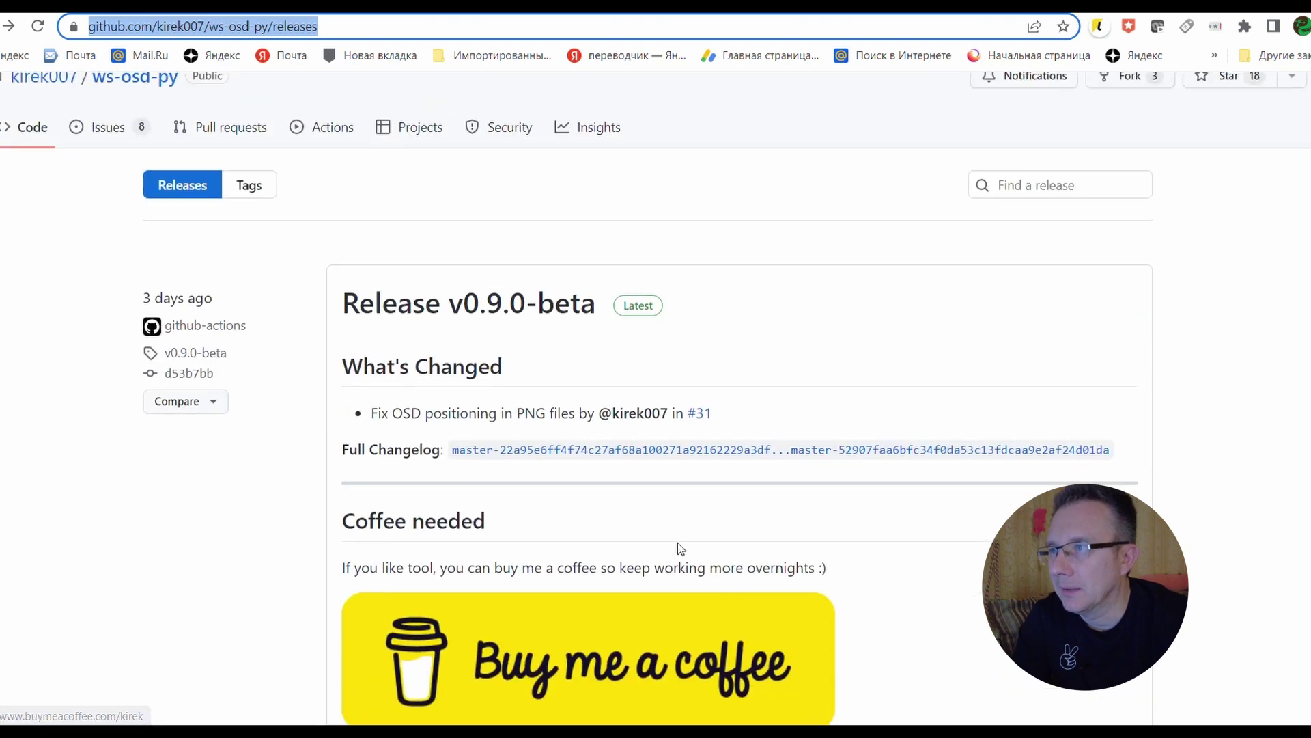
scroll(245, 251, up, 1)
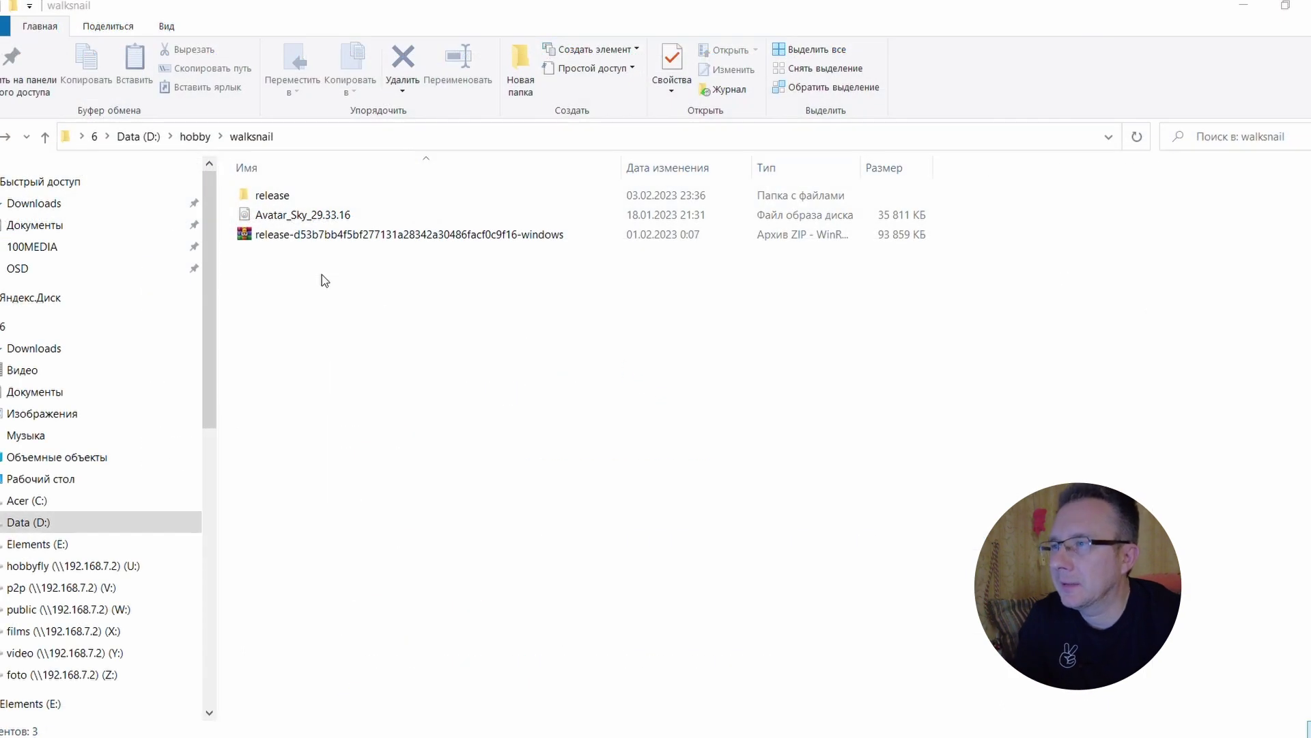
- Open the release folder inside walksnail and view the user_bf_36 font image, returning to the folder
double_click(296, 199)
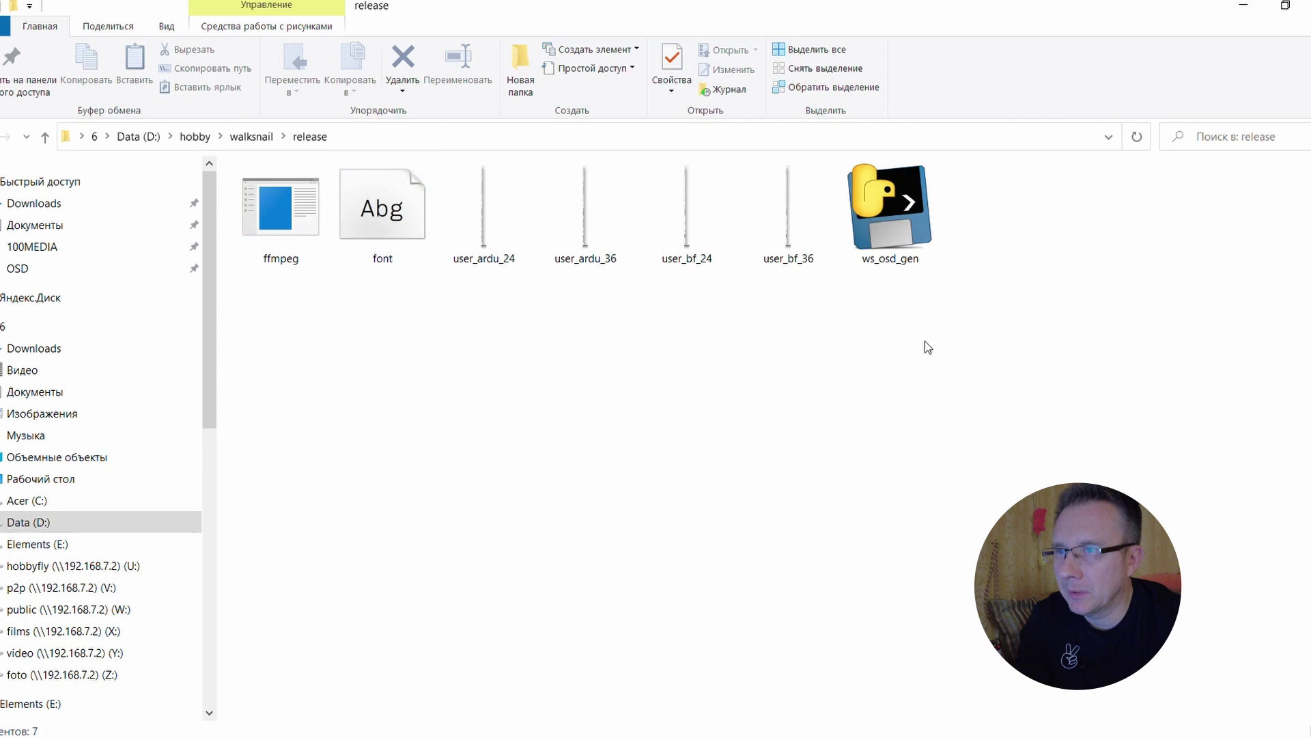
drag(471, 321, 796, 210)
double_click(782, 248)
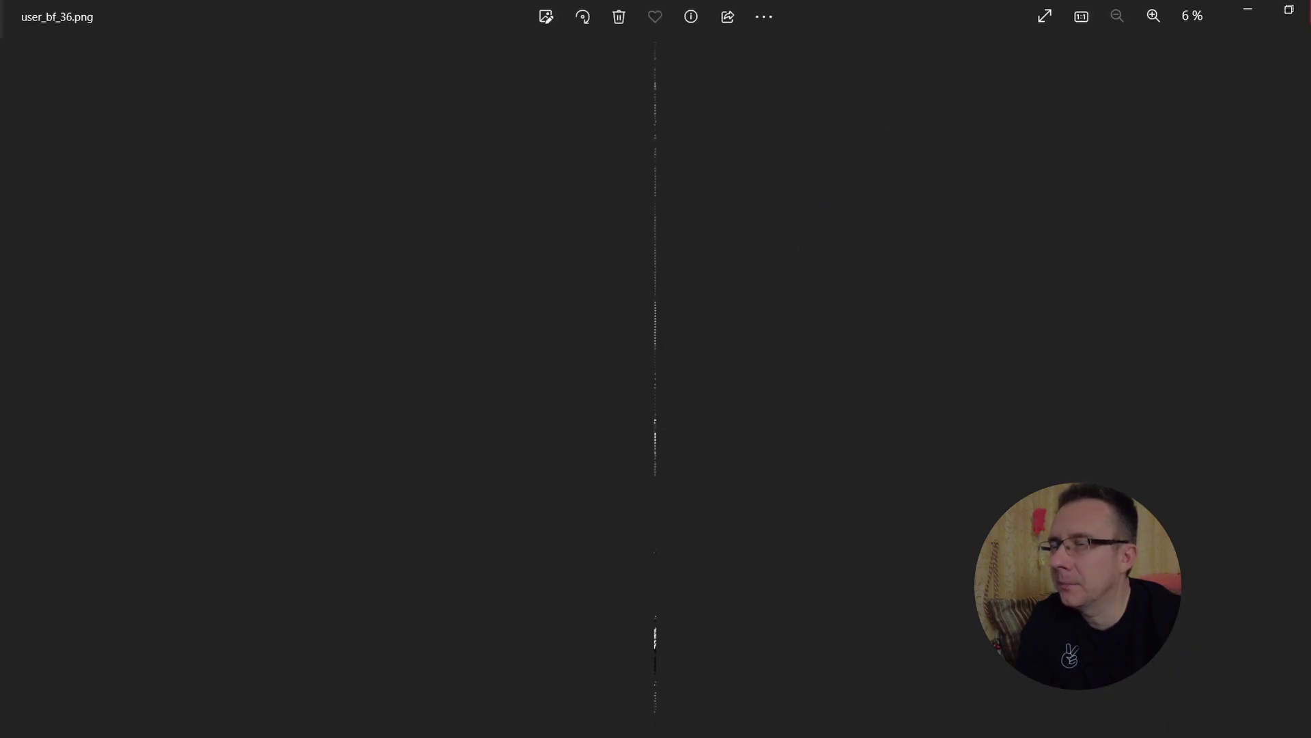
key(Escape)
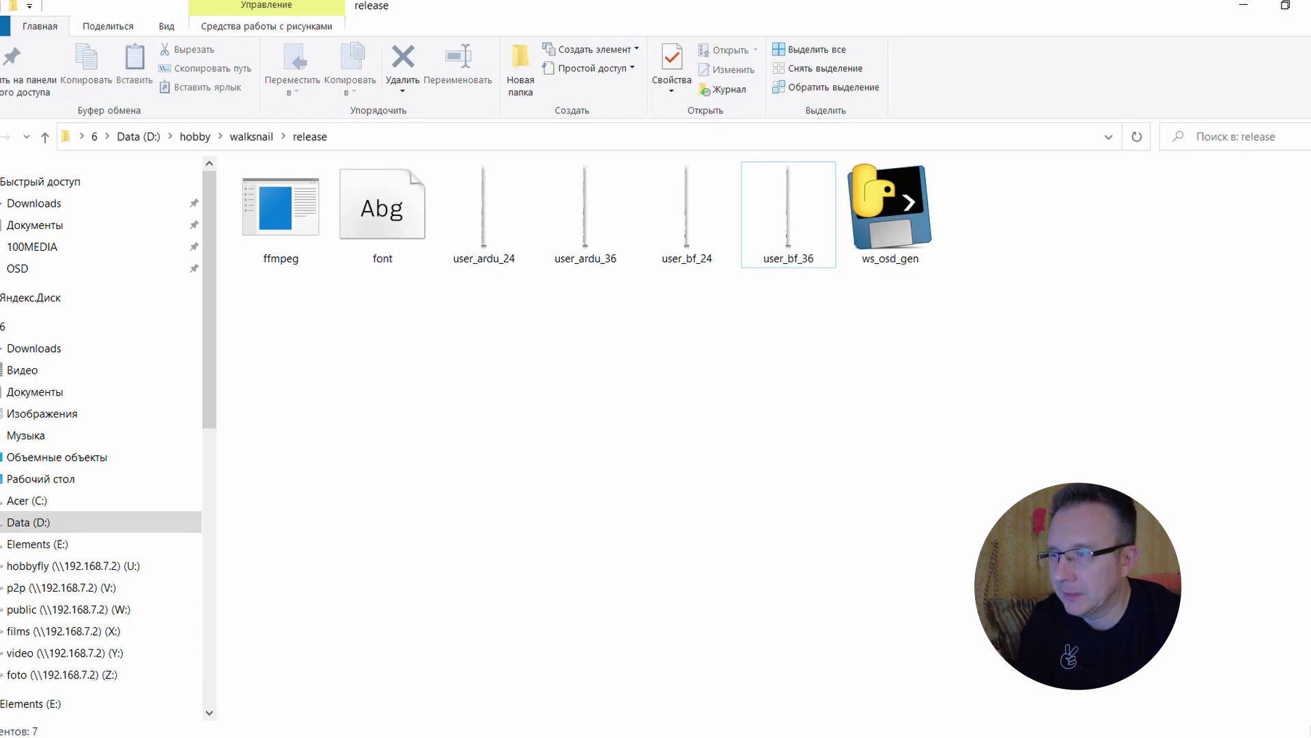
- Copy the AvatarG0017 video, OSD and SRT files from the WS_Part_End\OSD folder into the release folder
mouse_move(506, 728)
click(454, 683)
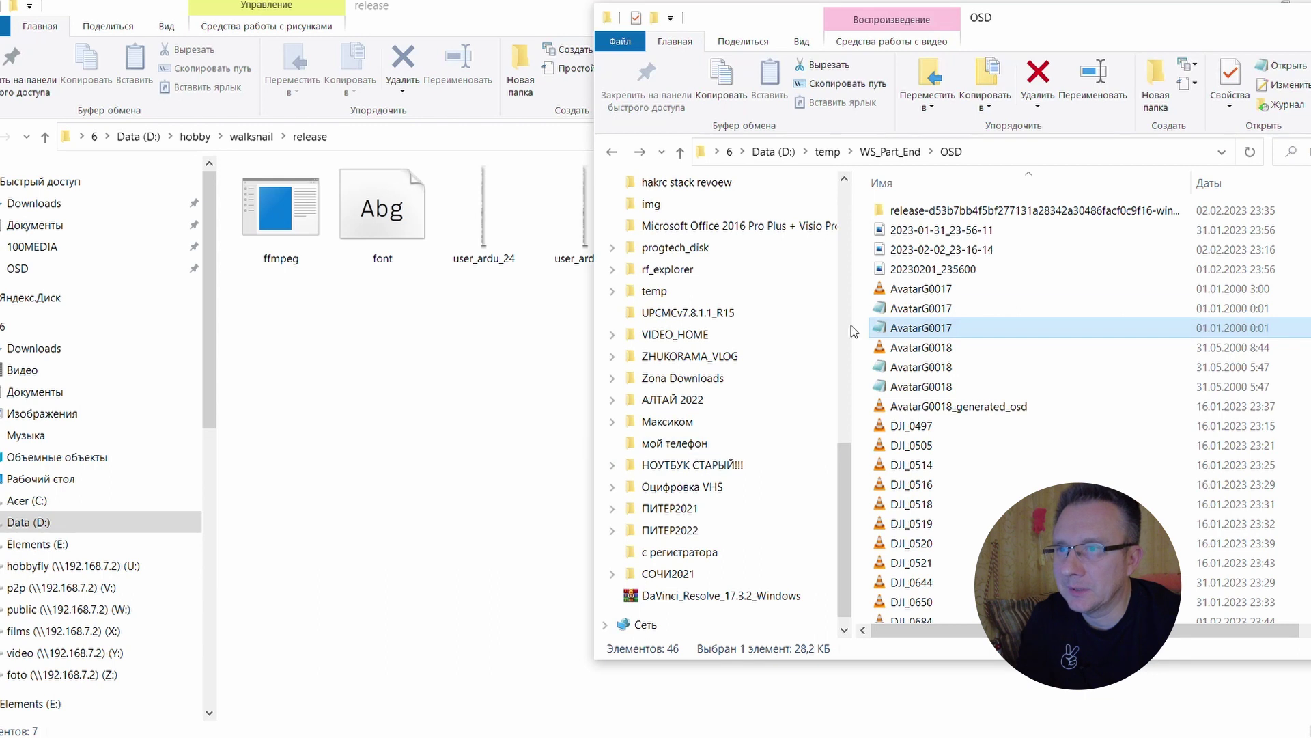
ctrl+click(927, 308)
ctrl+click(926, 288)
drag(927, 311, 404, 388)
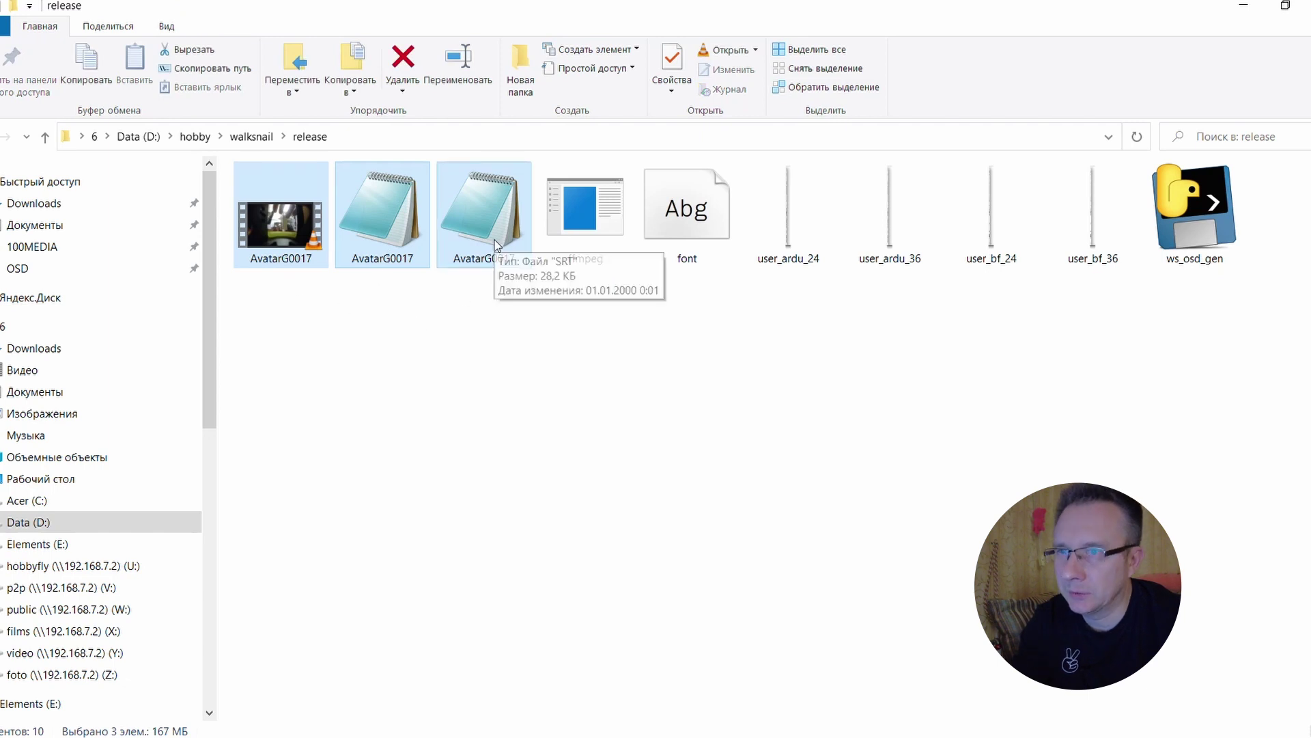
click(621, 408)
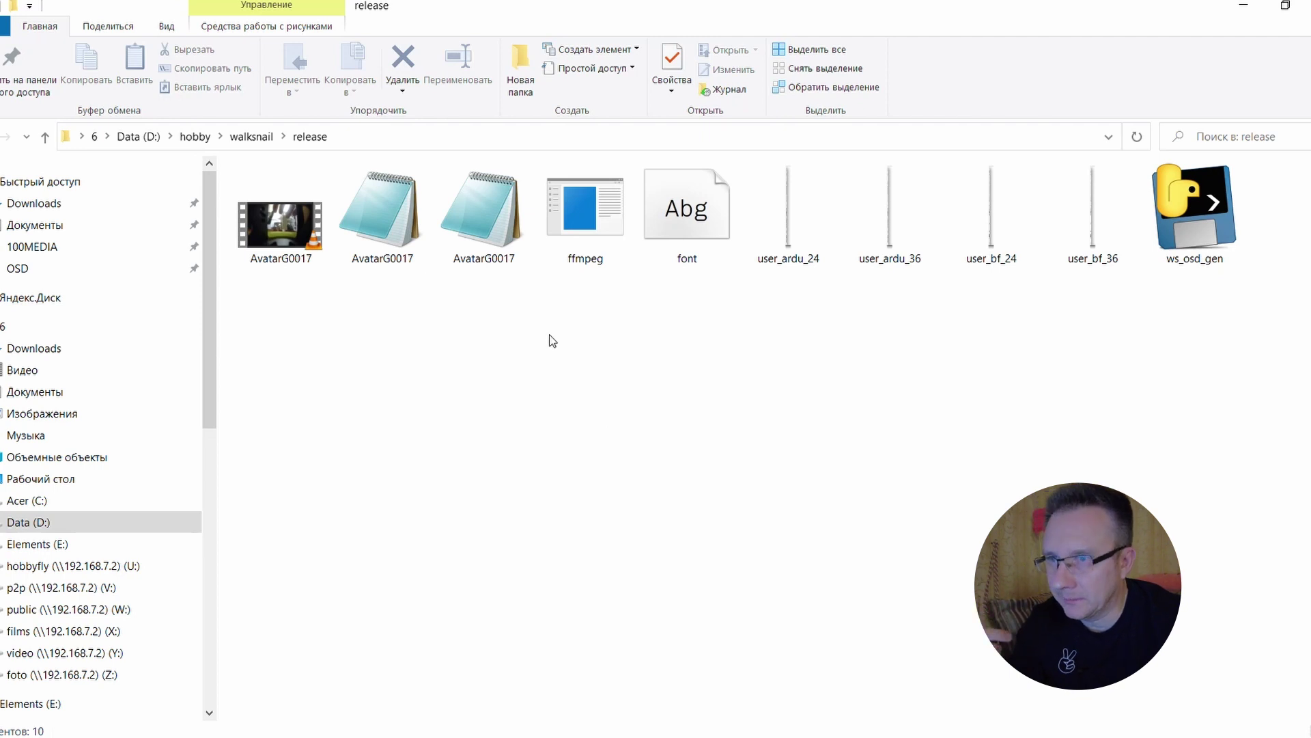
drag(488, 302, 268, 220)
drag(266, 364, 506, 217)
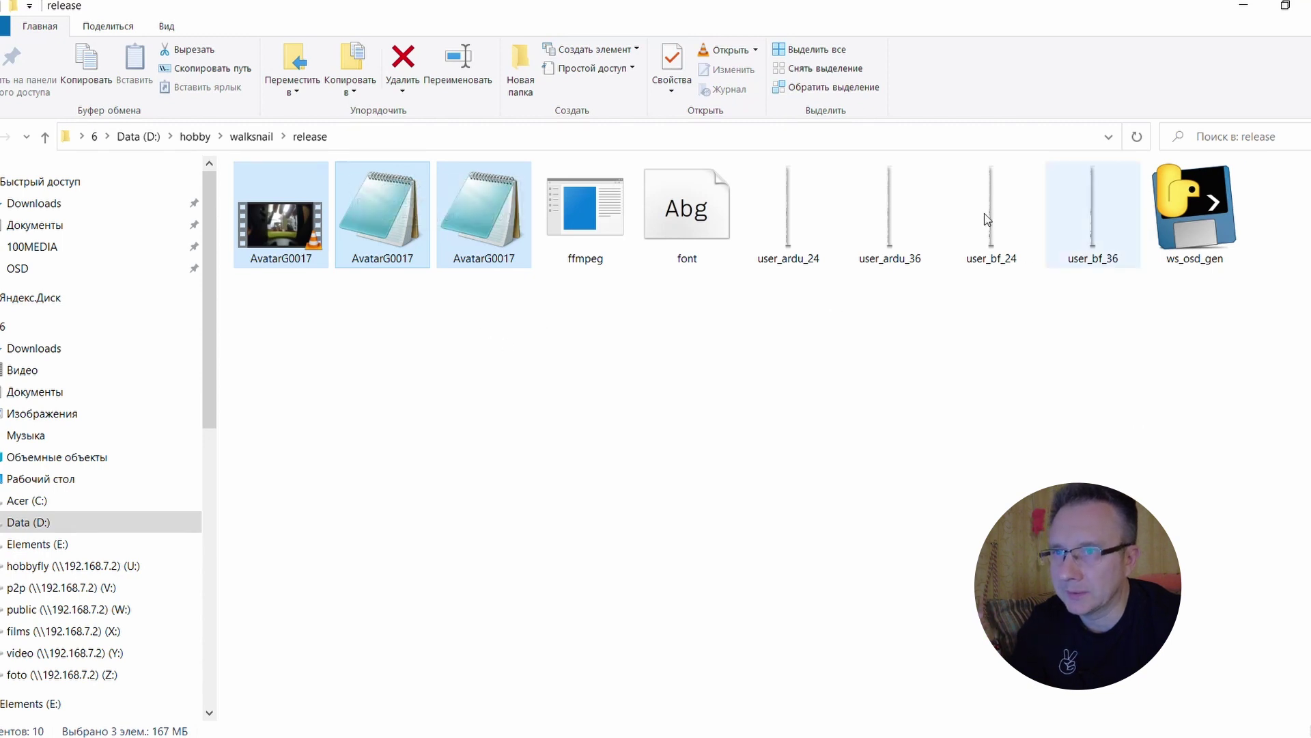
click(1170, 305)
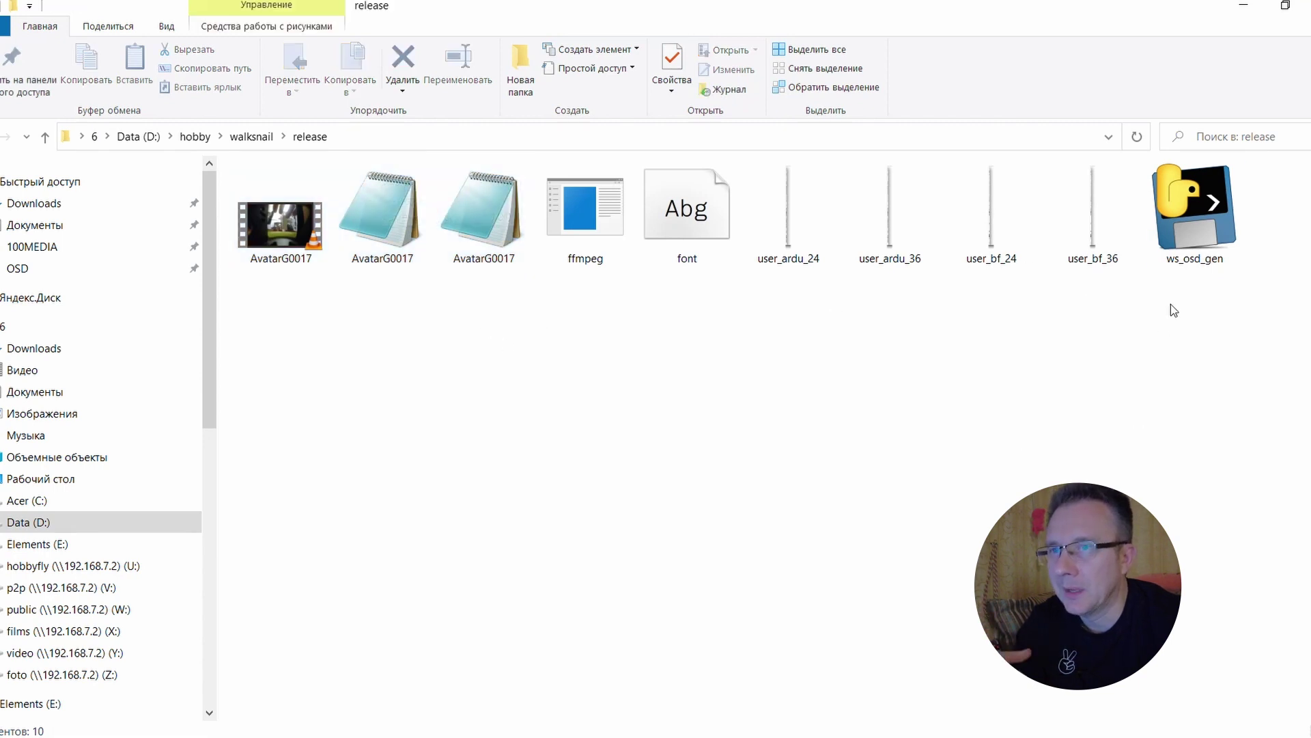
- Launch ws_osd_gen from the release folder and load the AvatarG0017 video into the Walksnail OSD overlay tool
double_click(1191, 219)
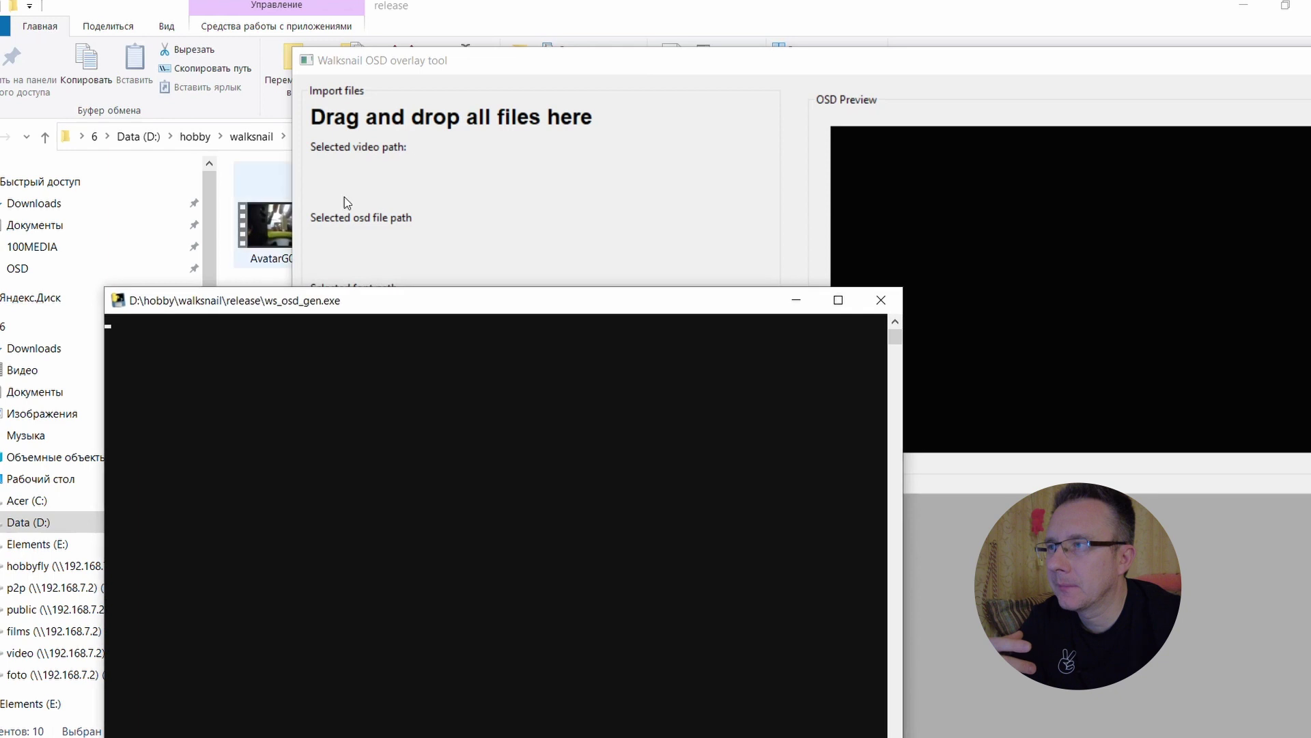
drag(453, 60, 668, 51)
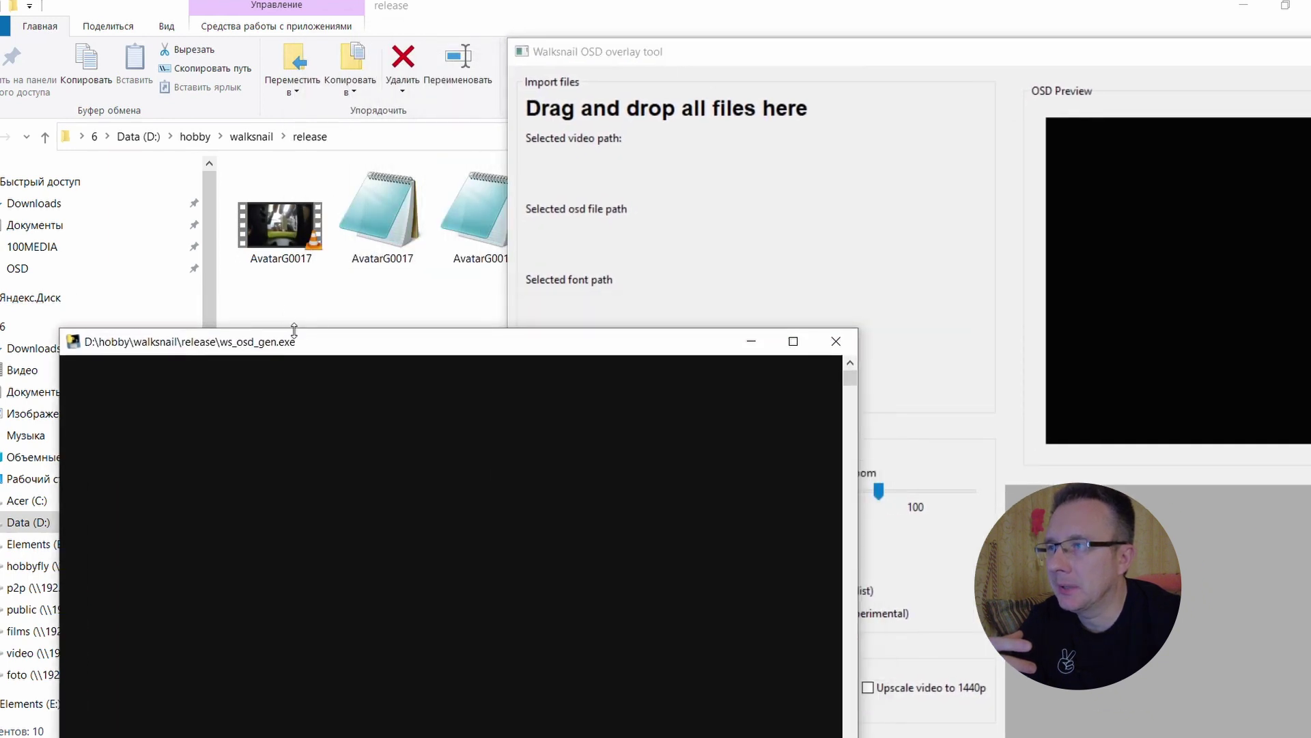
drag(269, 290, 403, 228)
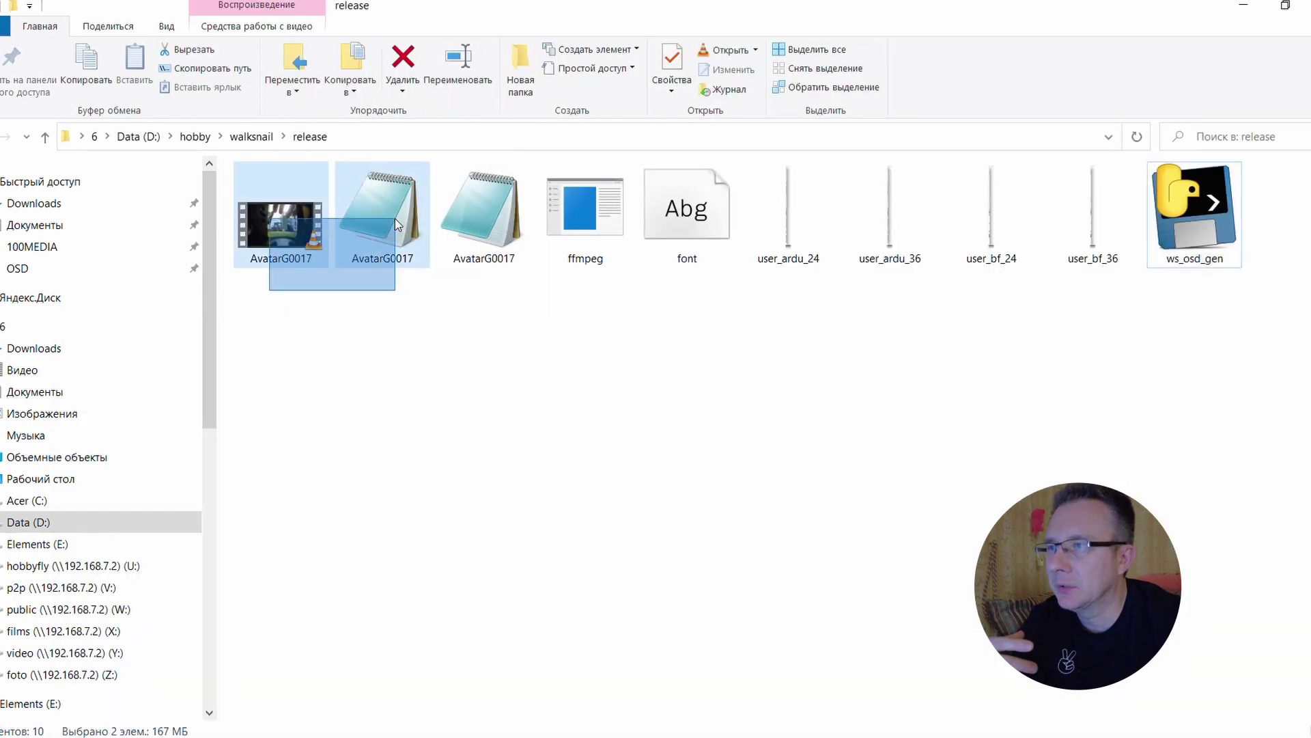
click(395, 375)
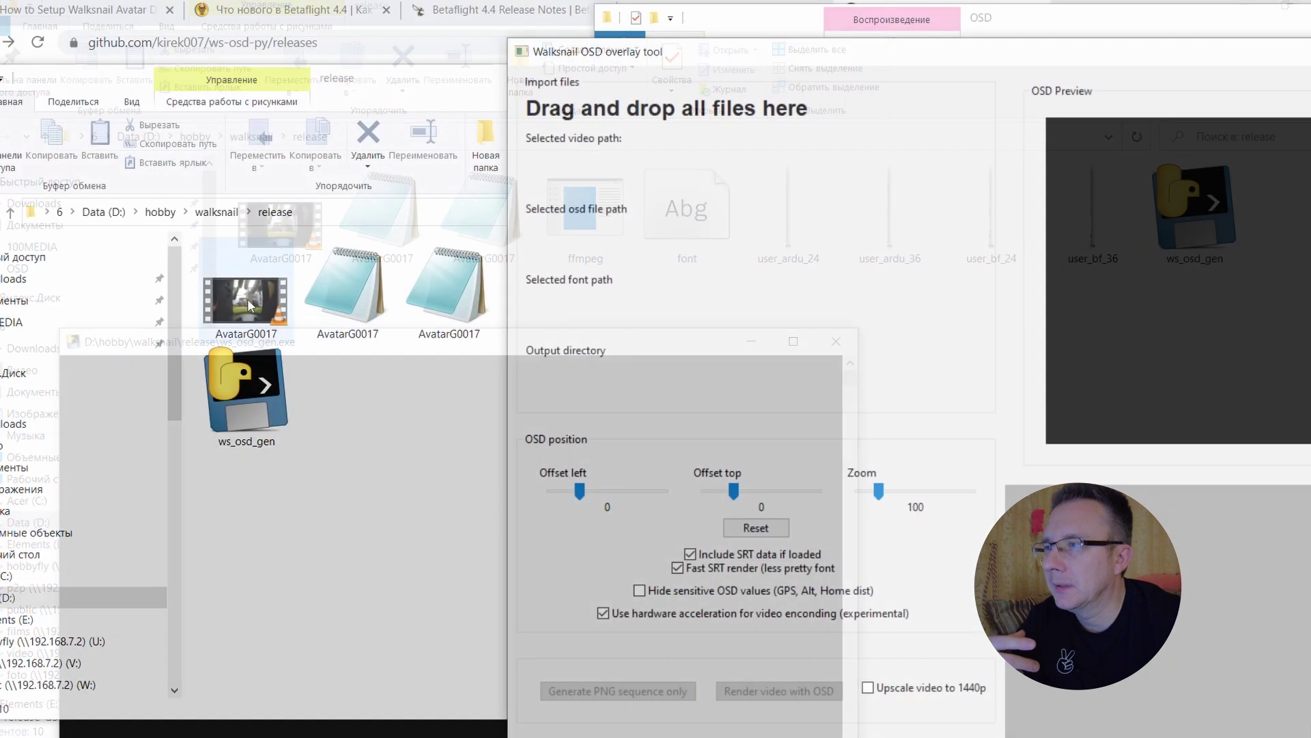
drag(247, 298, 760, 250)
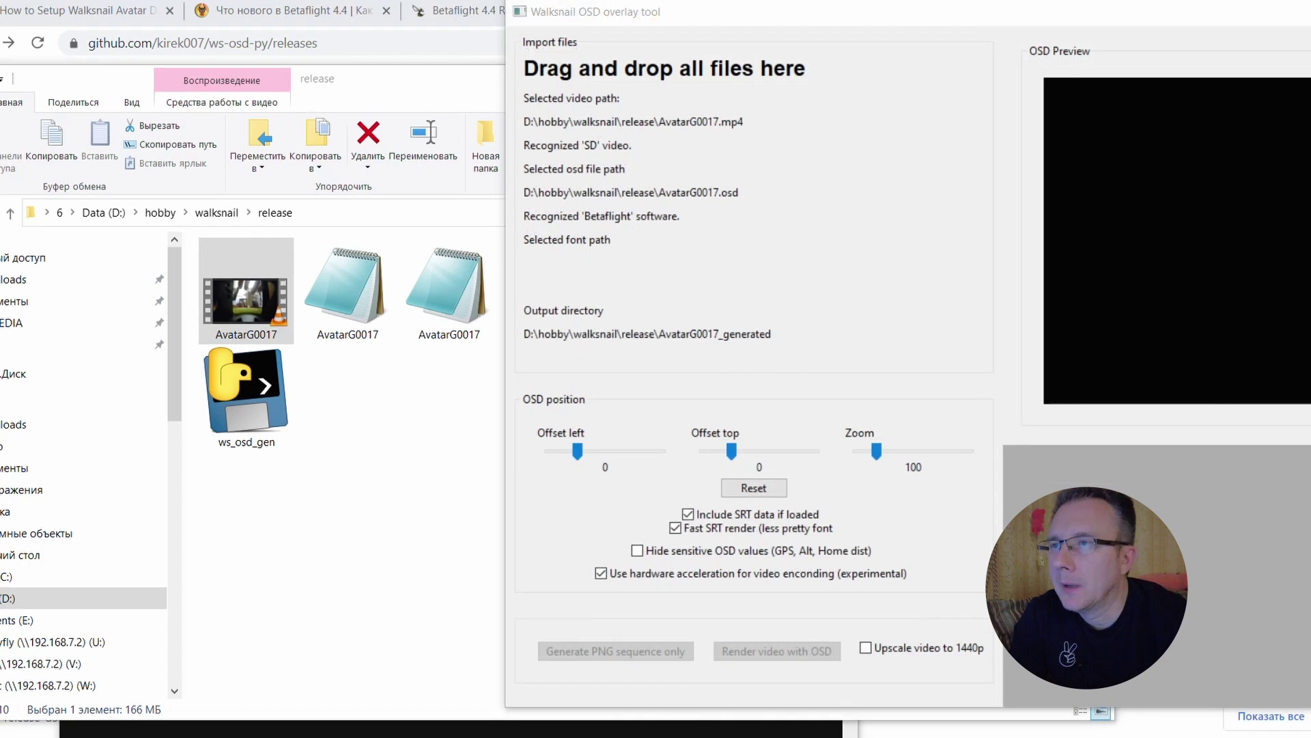
- Examine the user_bf_24 and user_bf_36 font images in the release folder, including the file details of user_bf_36
drag(969, 14, 826, 31)
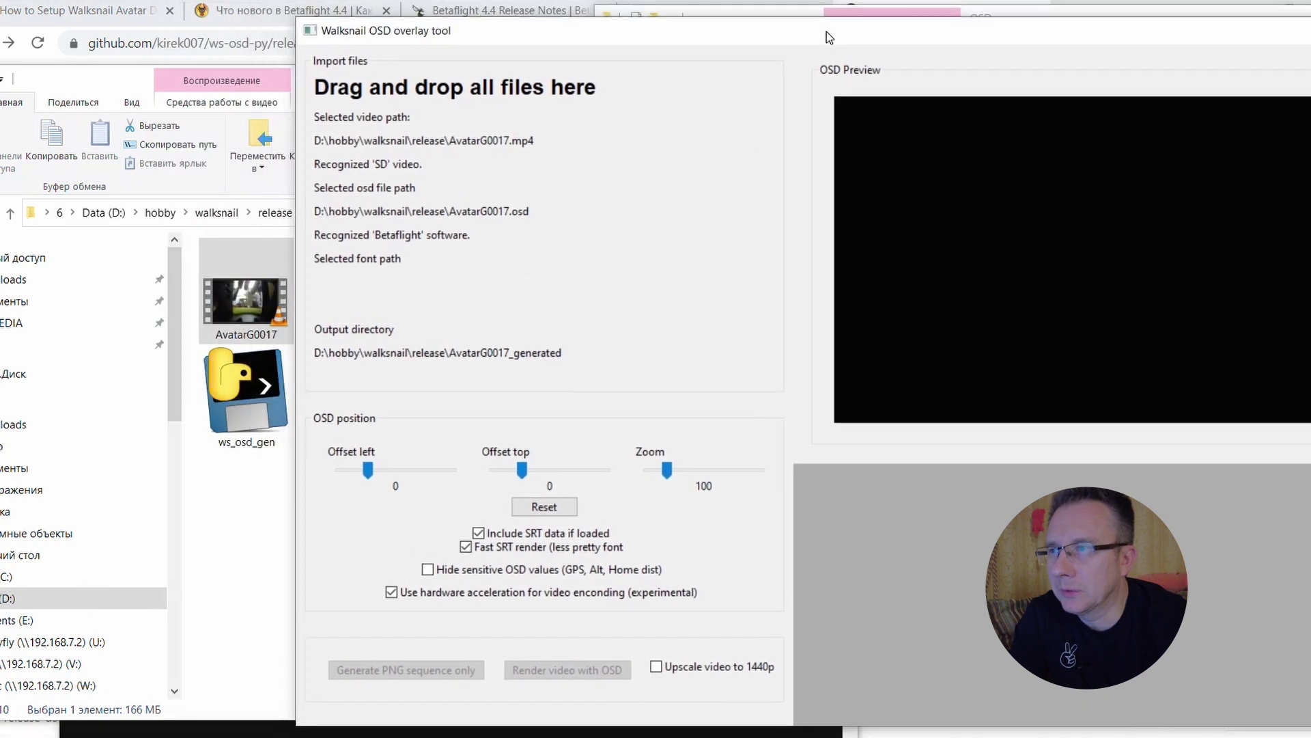
drag(503, 37, 629, 54)
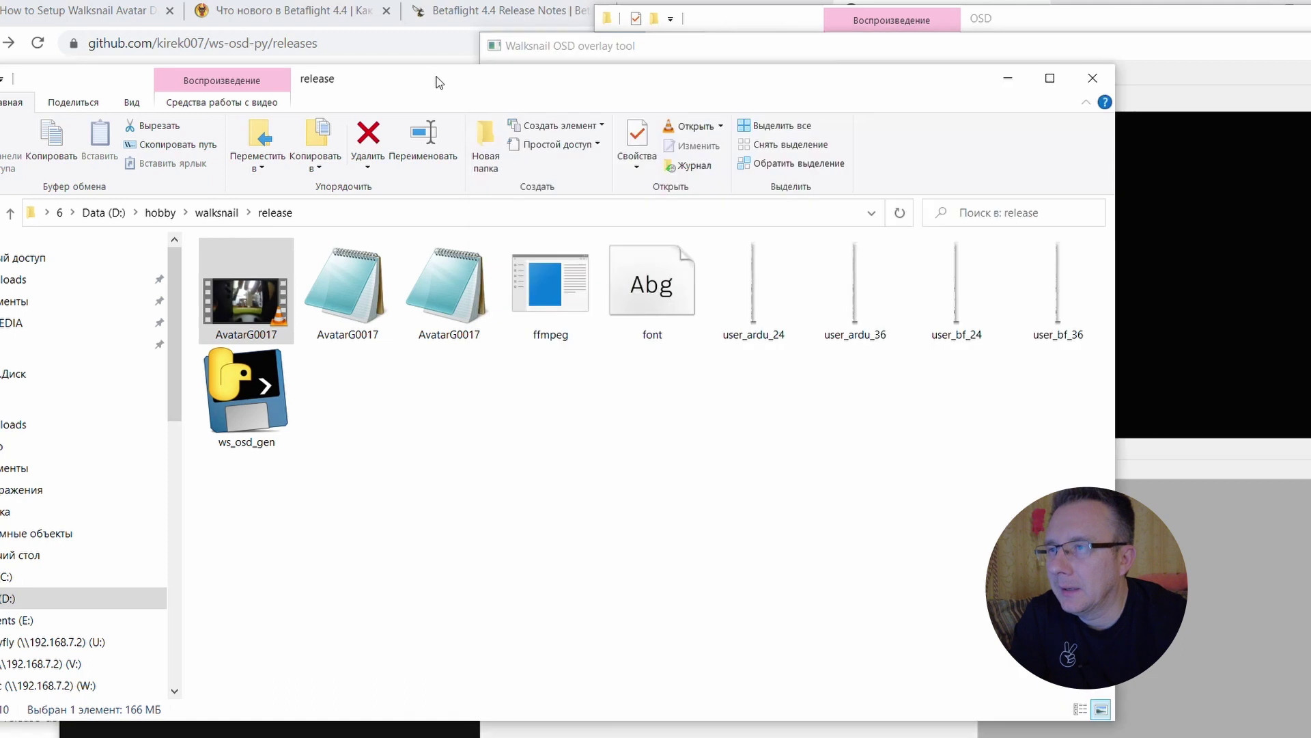
click(472, 82)
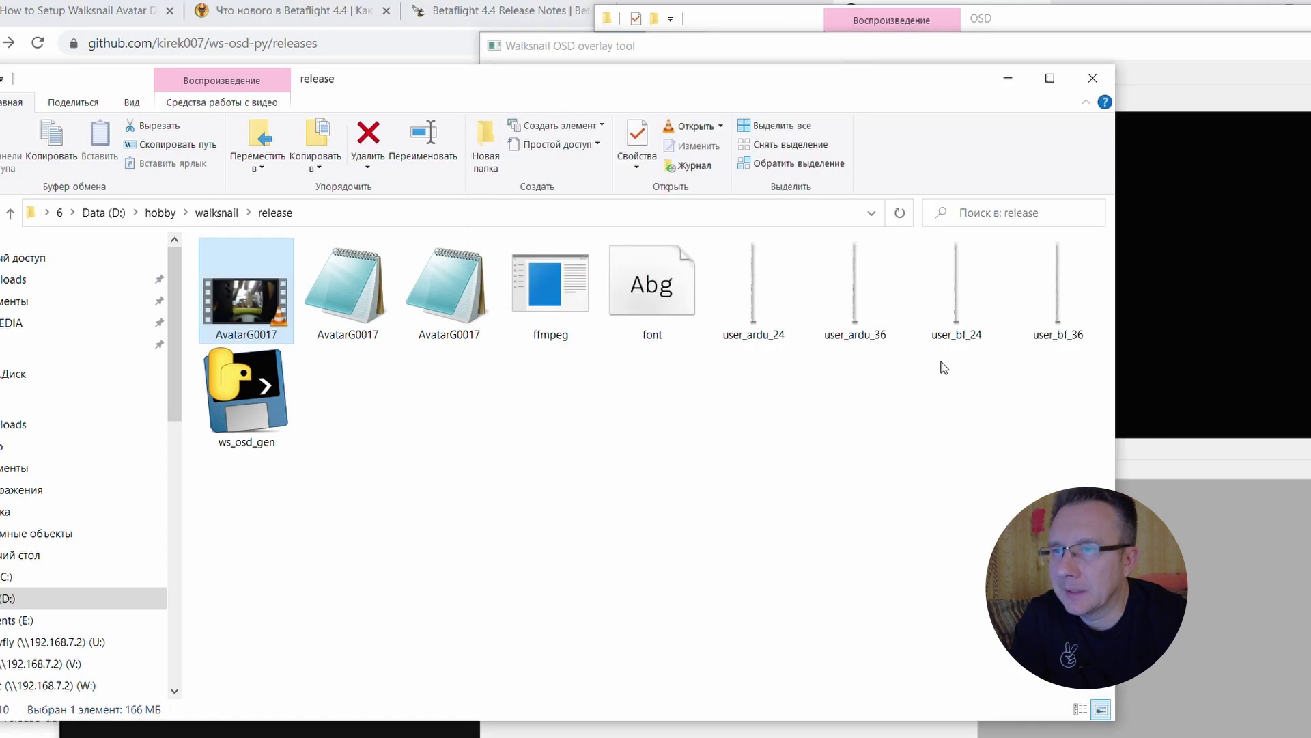
click(957, 321)
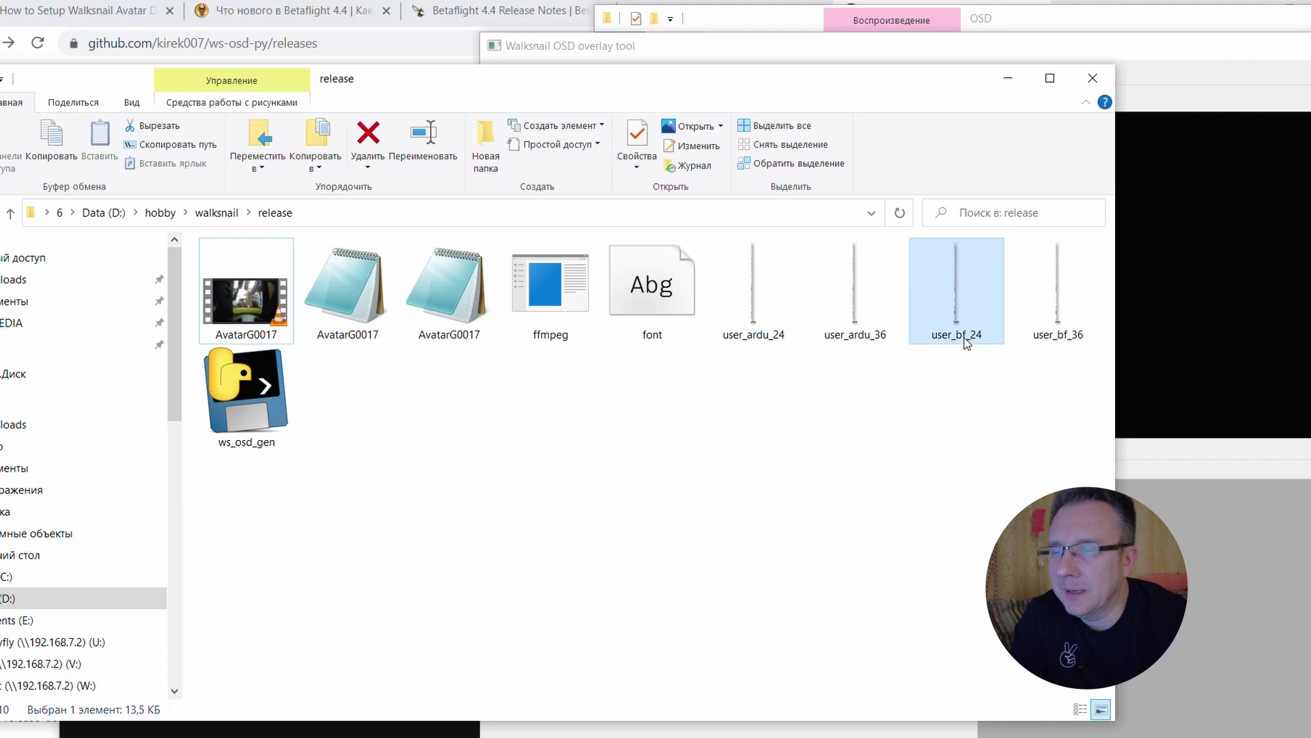
mouse_move(967, 343)
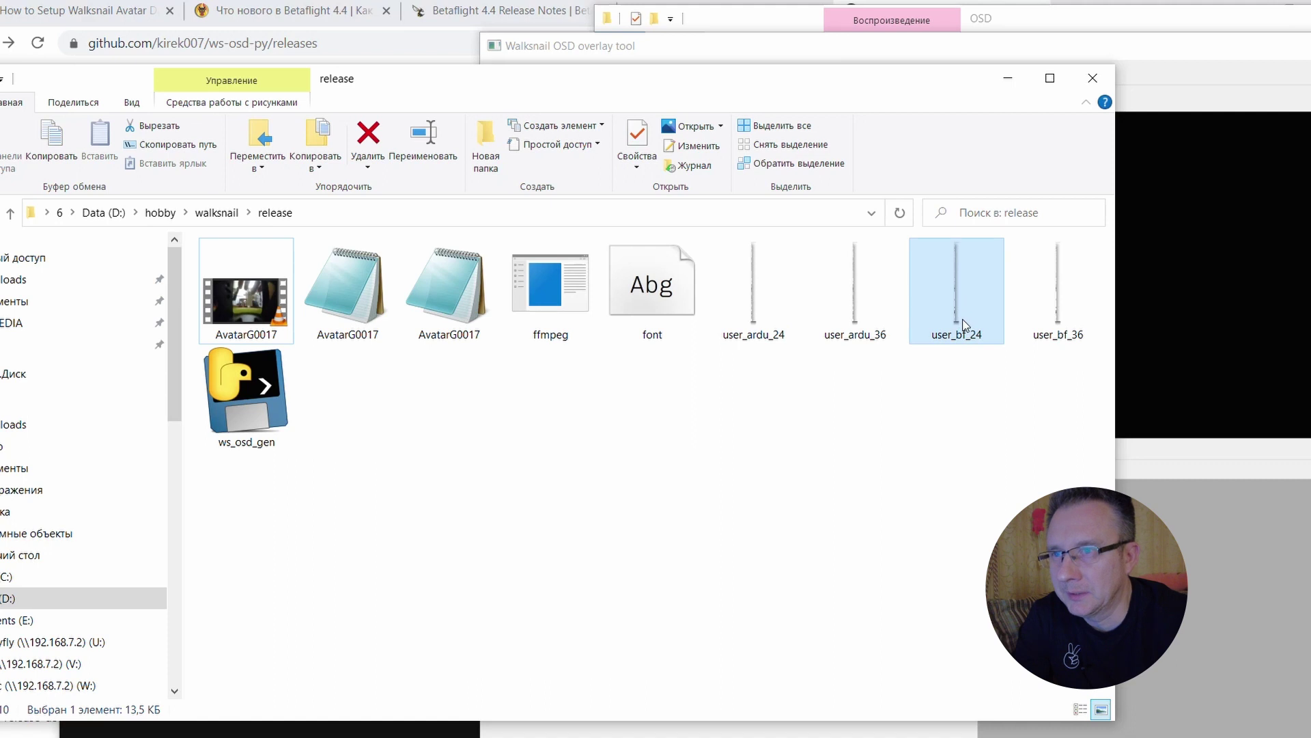
click(1059, 334)
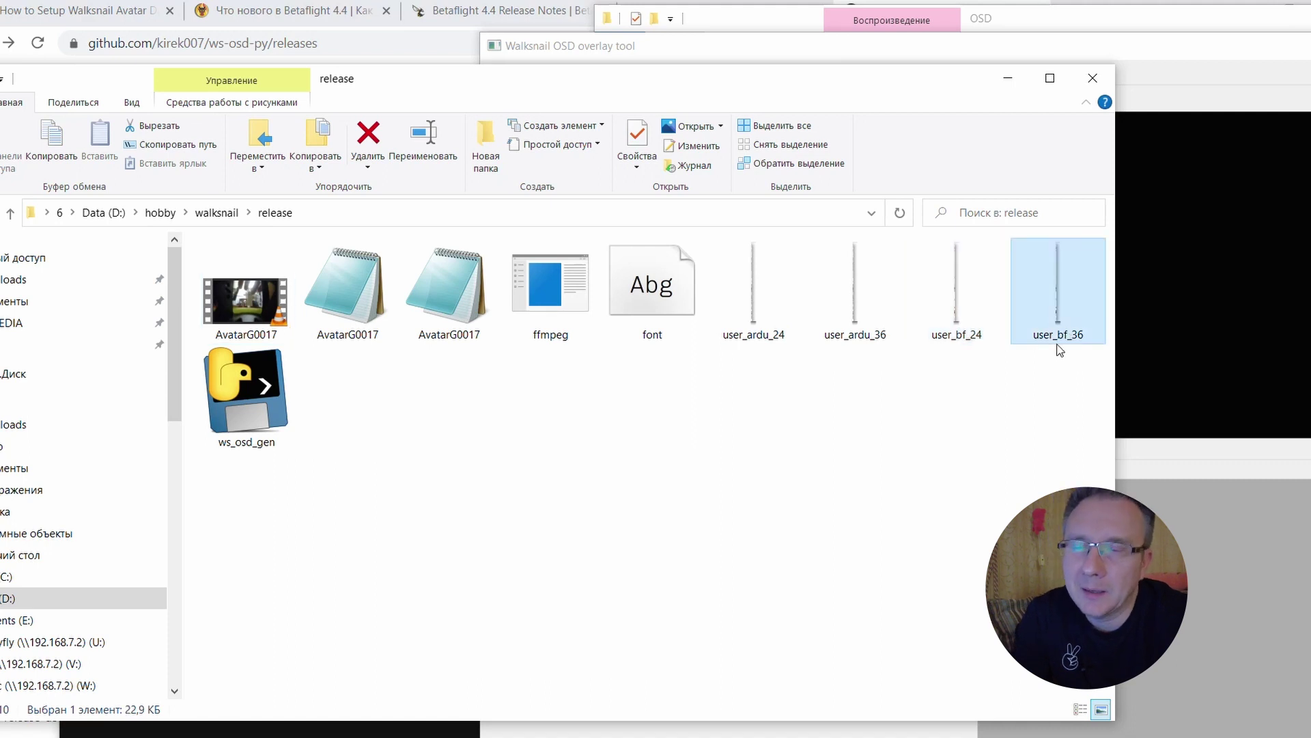
mouse_move(1057, 336)
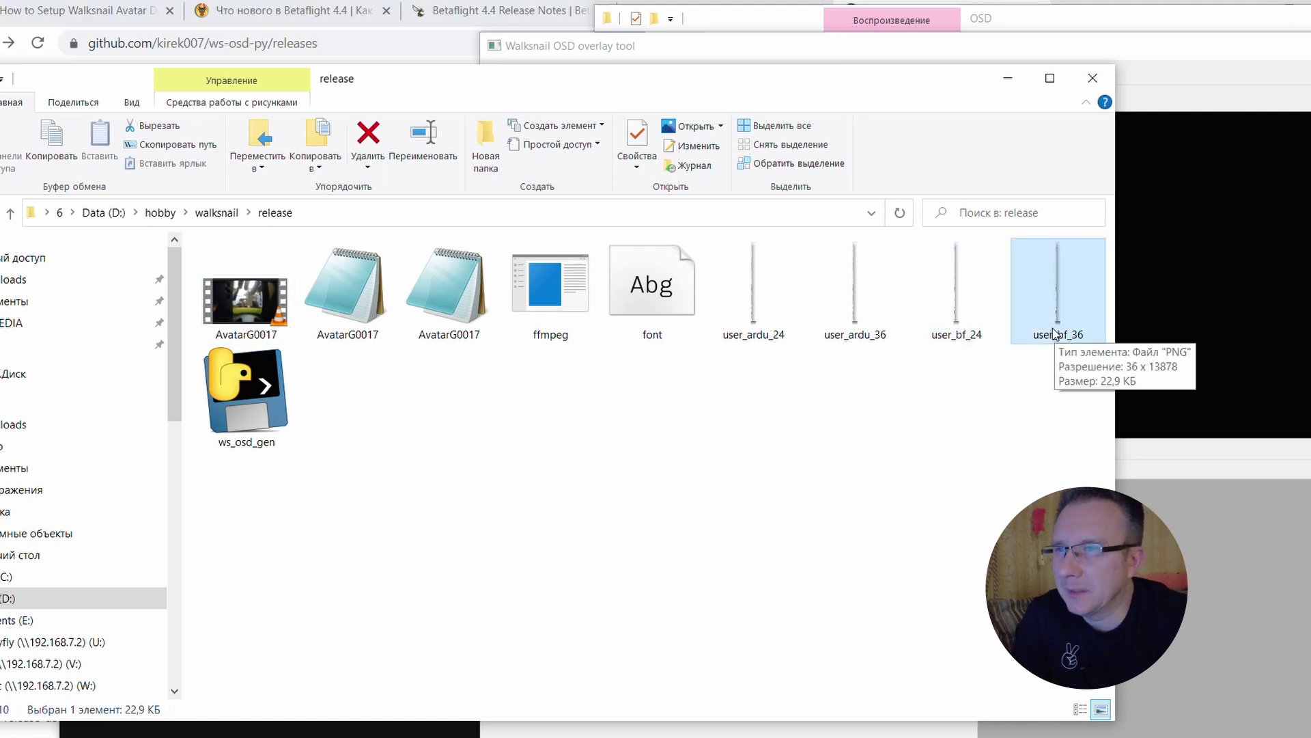
click(940, 401)
click(965, 322)
mouse_move(965, 322)
mouse_down()
mouse_move(1163, 321)
mouse_move(967, 334)
mouse_up()
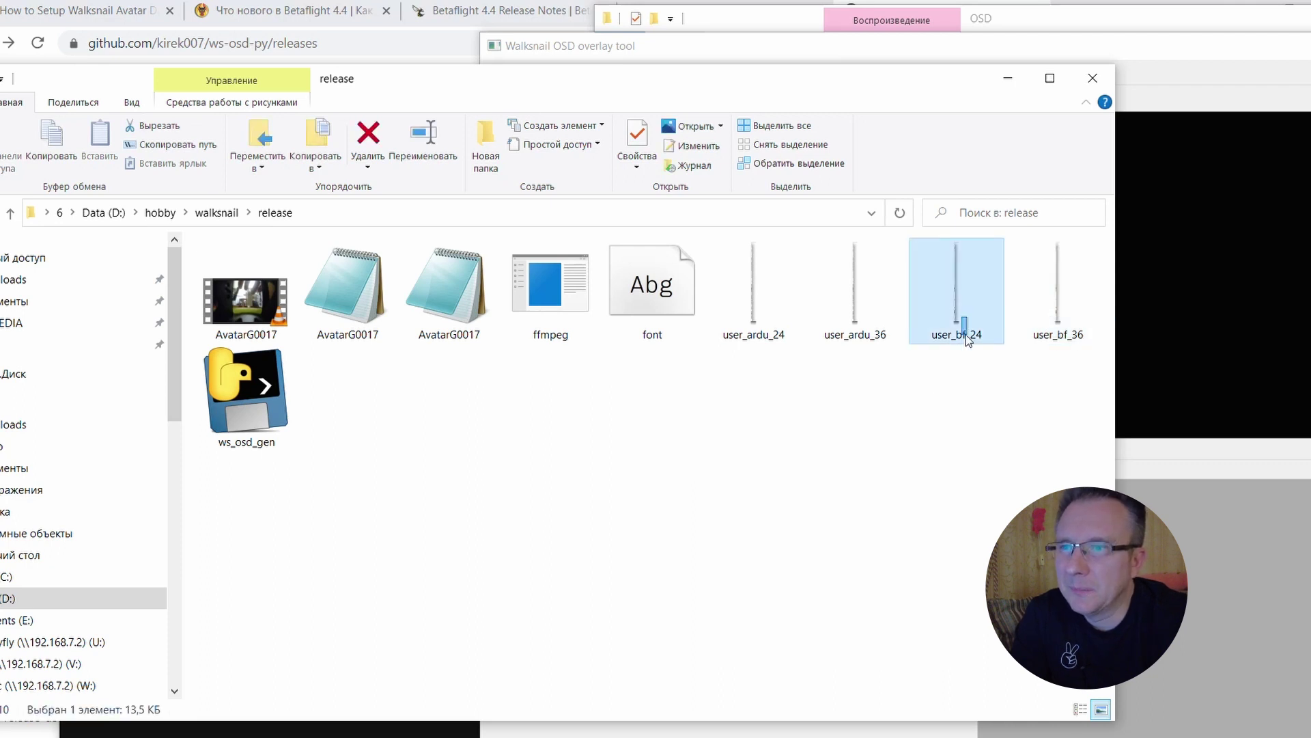
- Load the user_bf_24 font image from the release folder into the Walksnail OSD overlay tool
click(1145, 97)
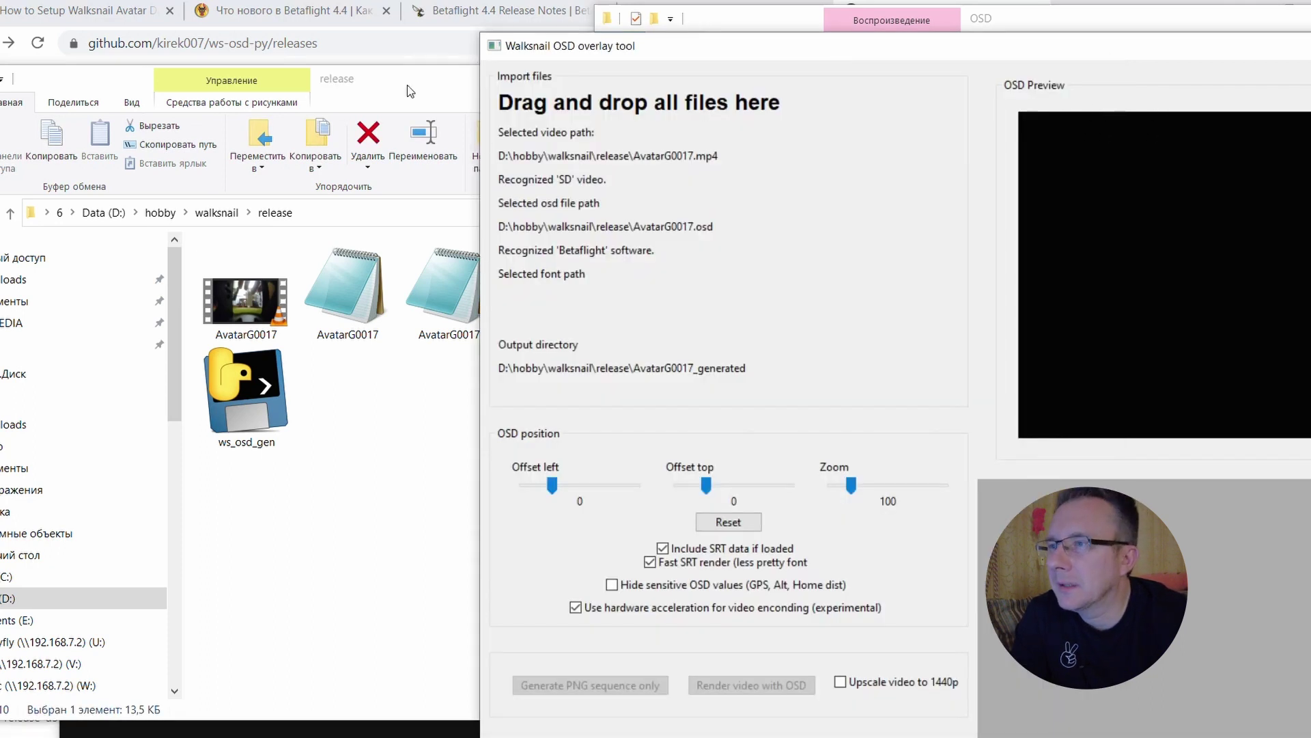
click(435, 102)
drag(704, 78, 579, 334)
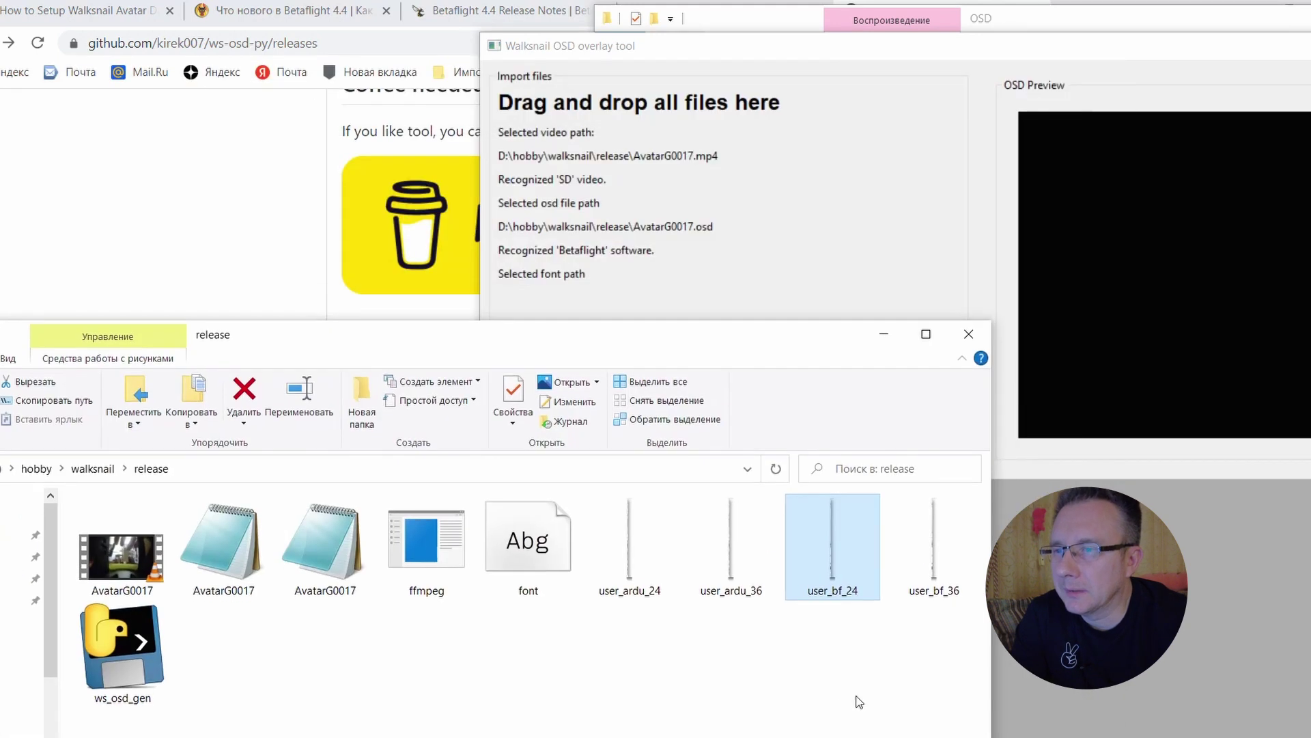
drag(824, 556, 730, 299)
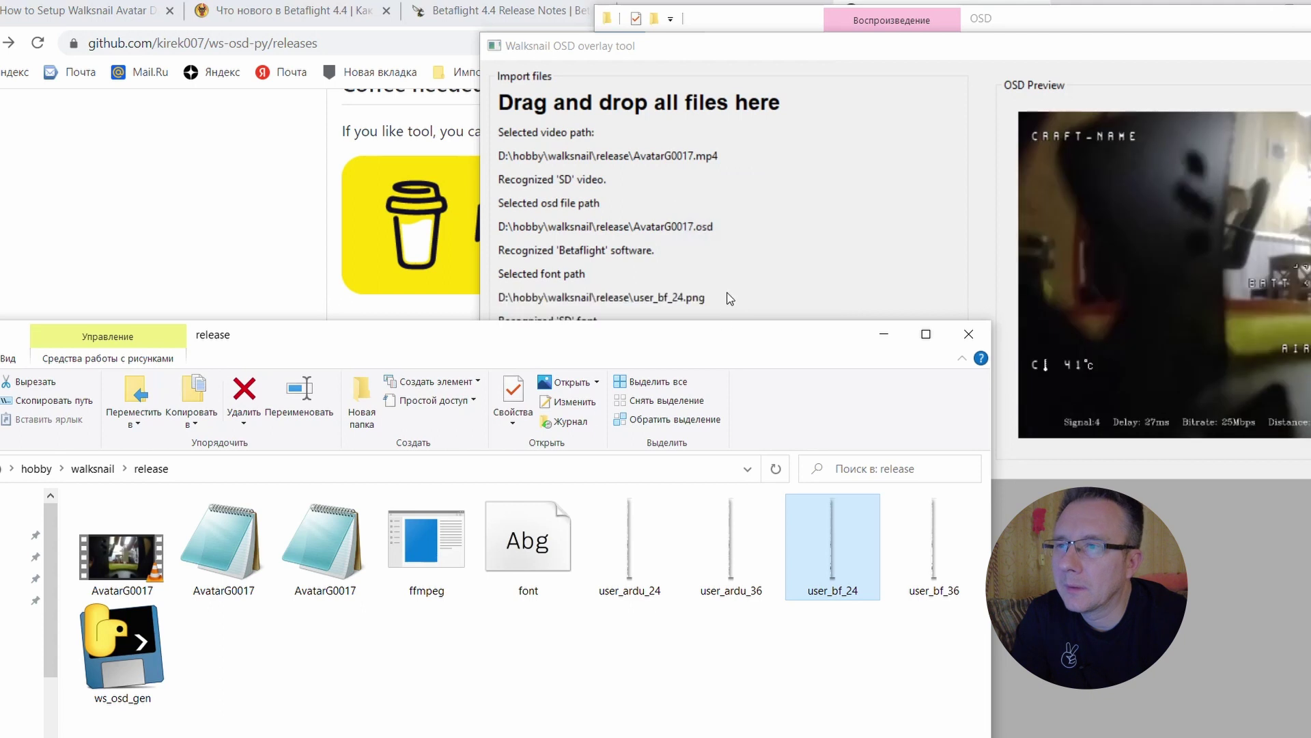
- Exclude the SRT data from the OSD preview and include it again to compare both versions
drag(829, 47, 414, 21)
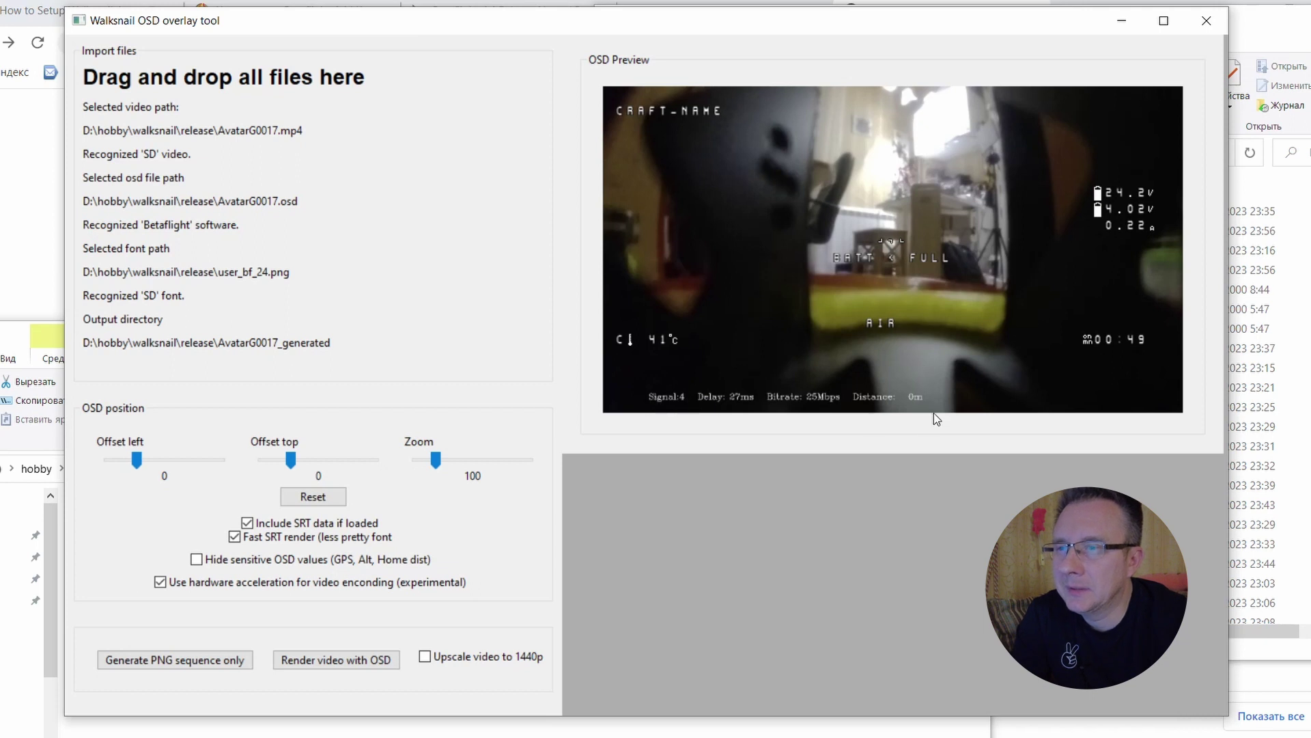
click(248, 523)
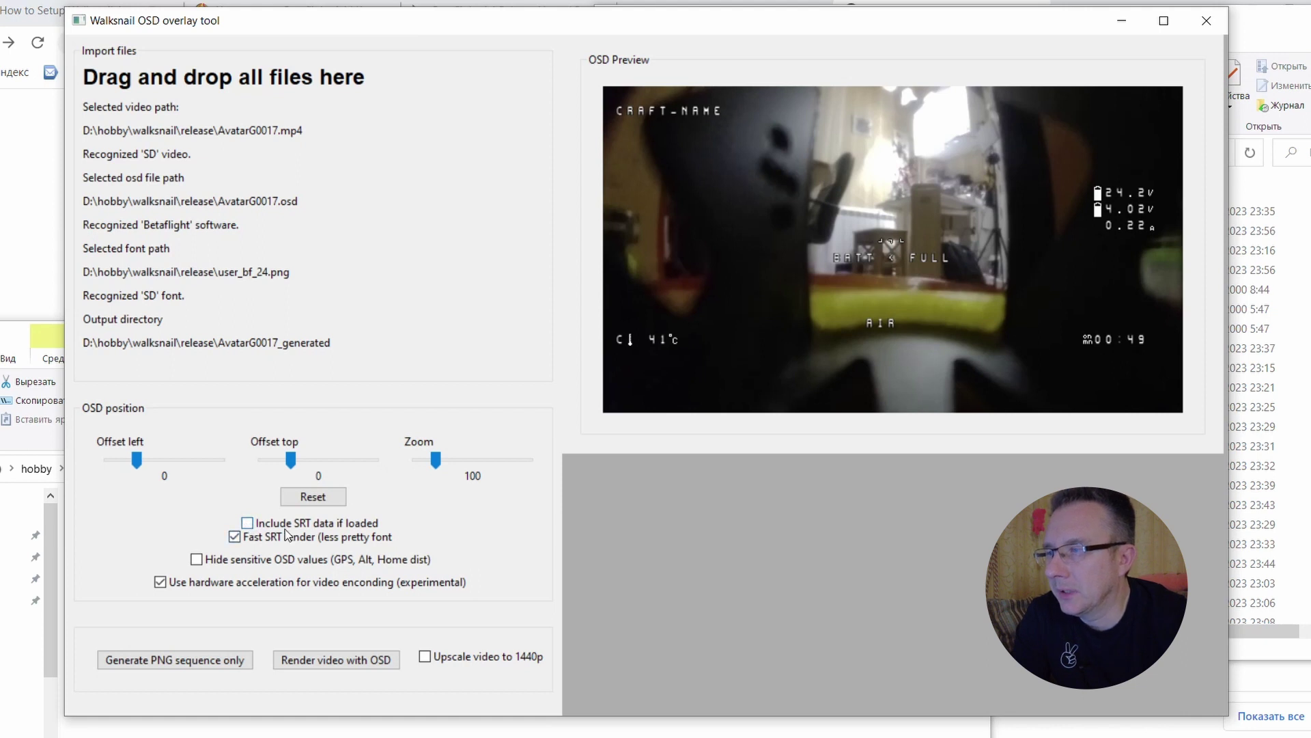
click(248, 524)
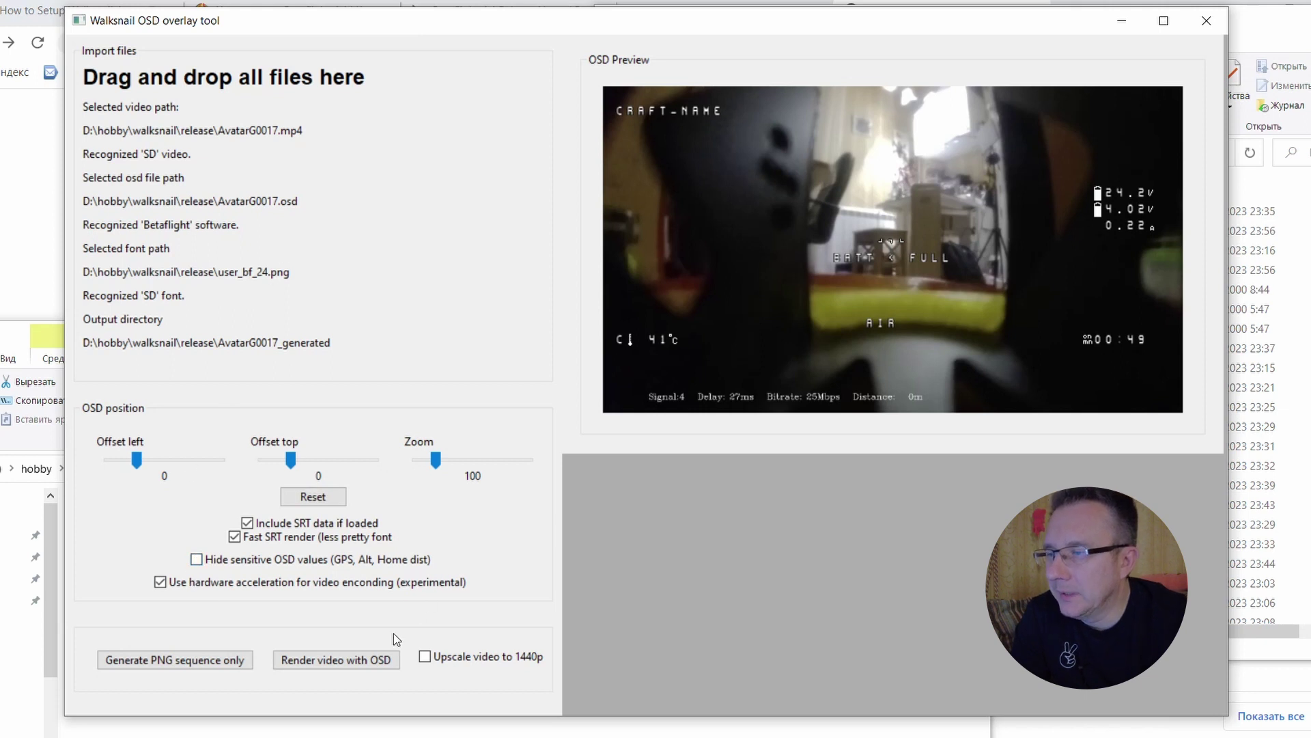
- Render the AvatarG0017 video with the OSD and dismiss the completion messages
click(322, 660)
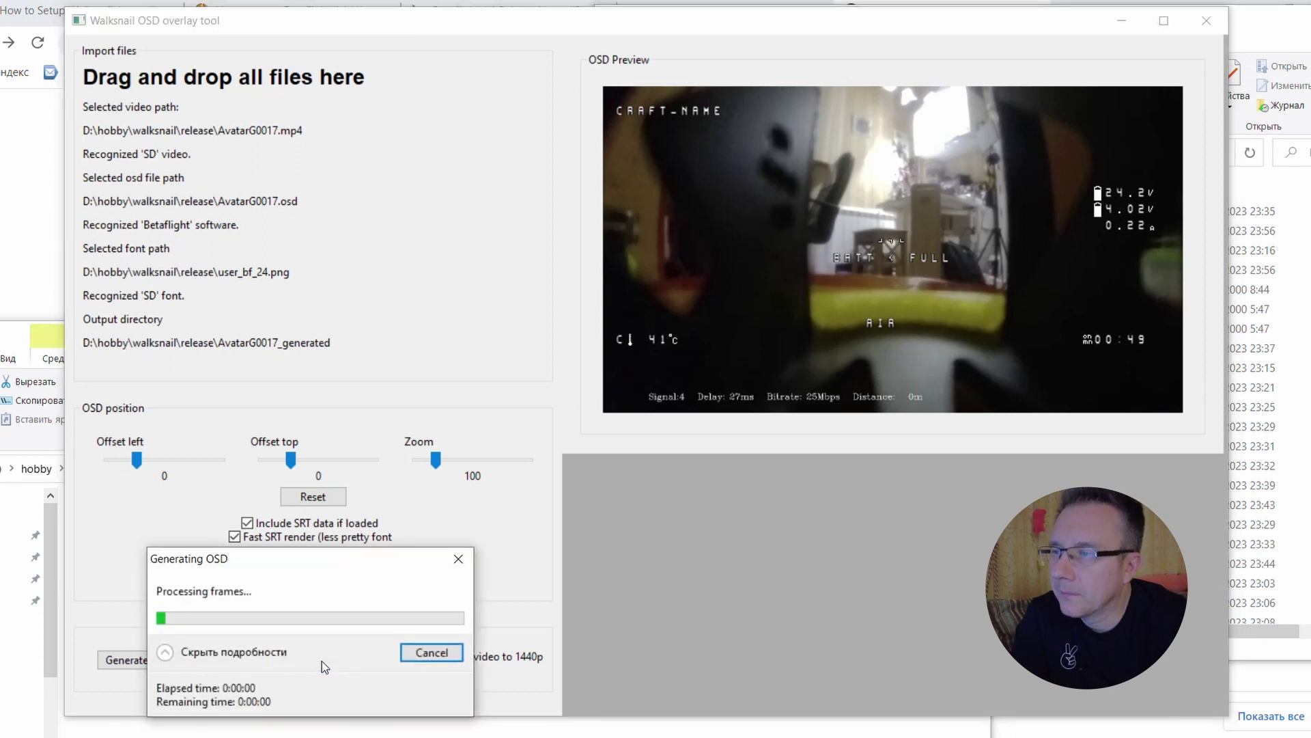
drag(355, 570, 339, 498)
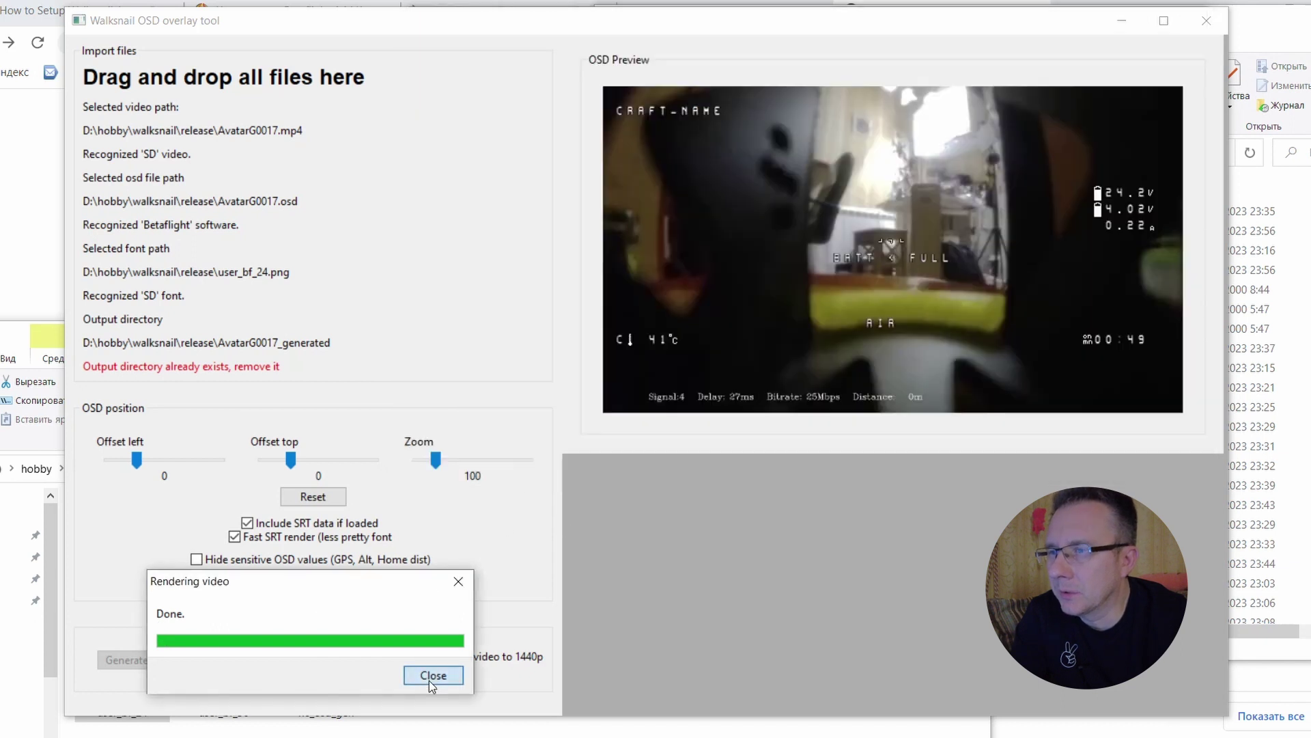
click(431, 677)
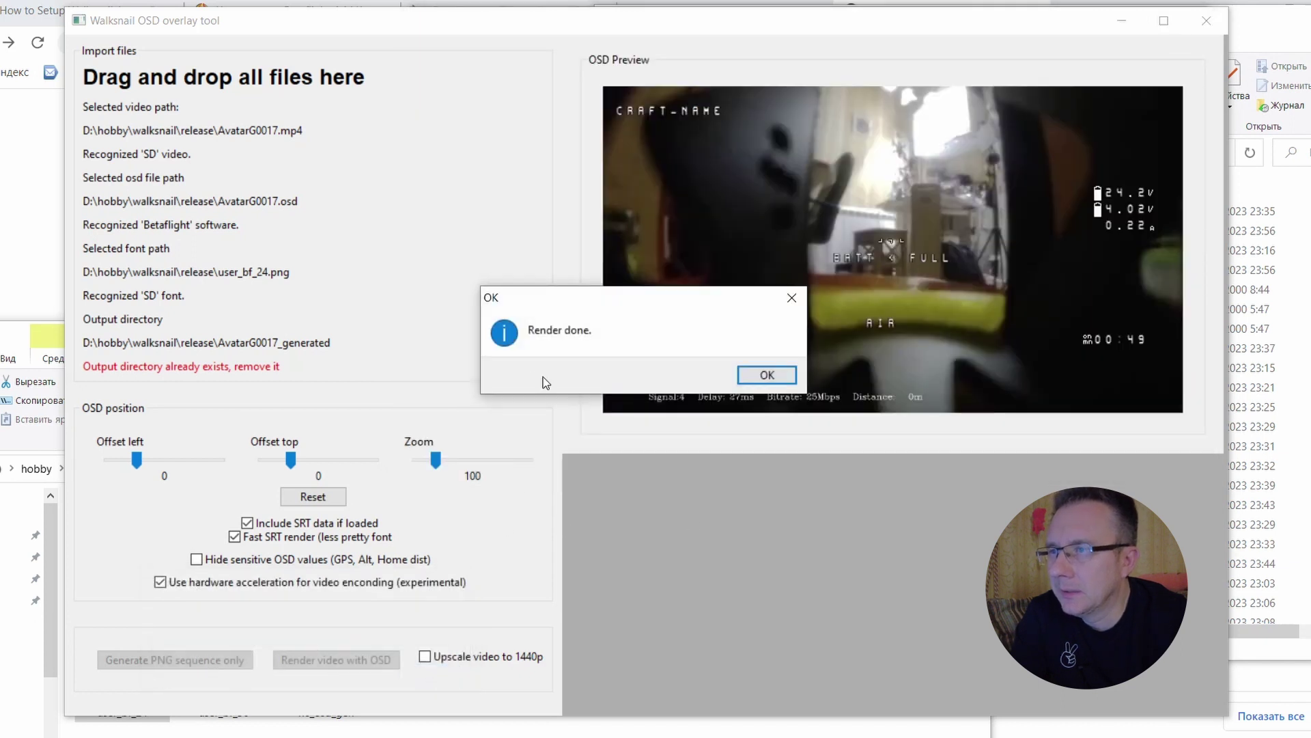
click(761, 375)
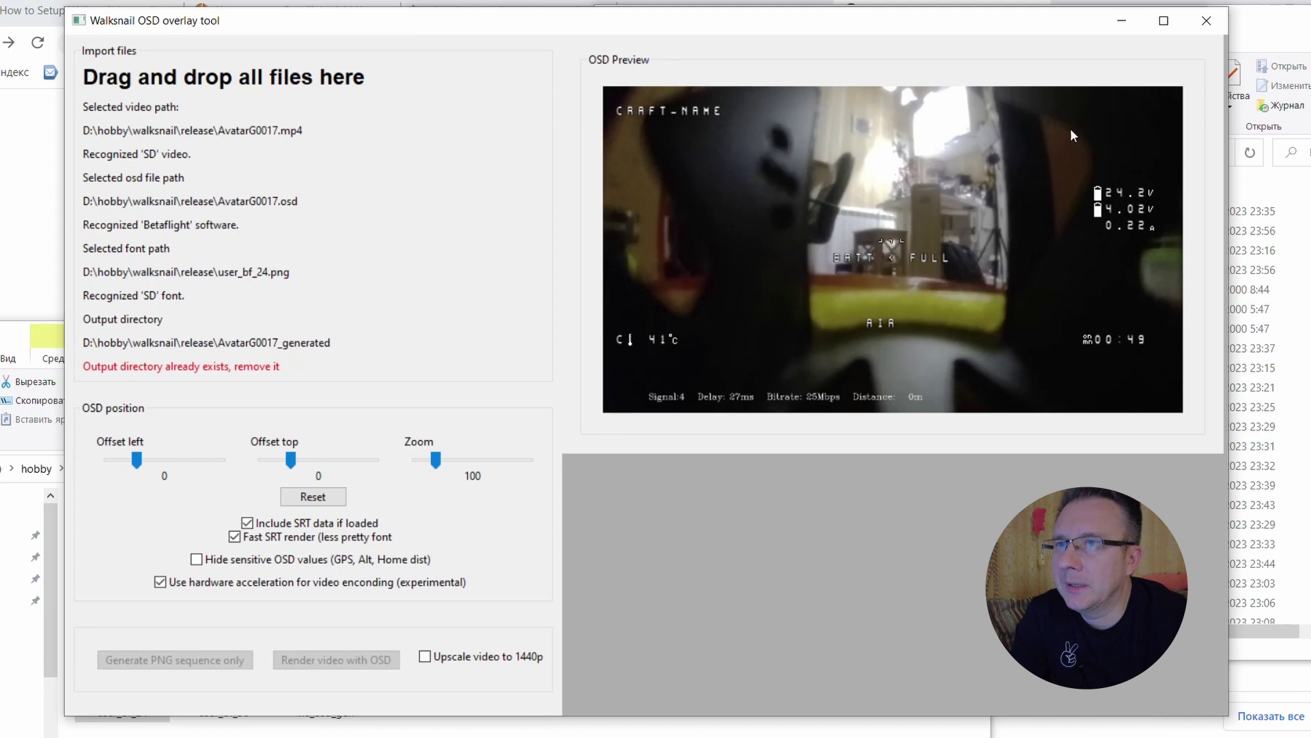
- Open the AvatarG0017_generated folder, view the ws_000000001 image and browse the PNG frames, returning to the release folder
drag(1016, 35, 954, 220)
click(1214, 42)
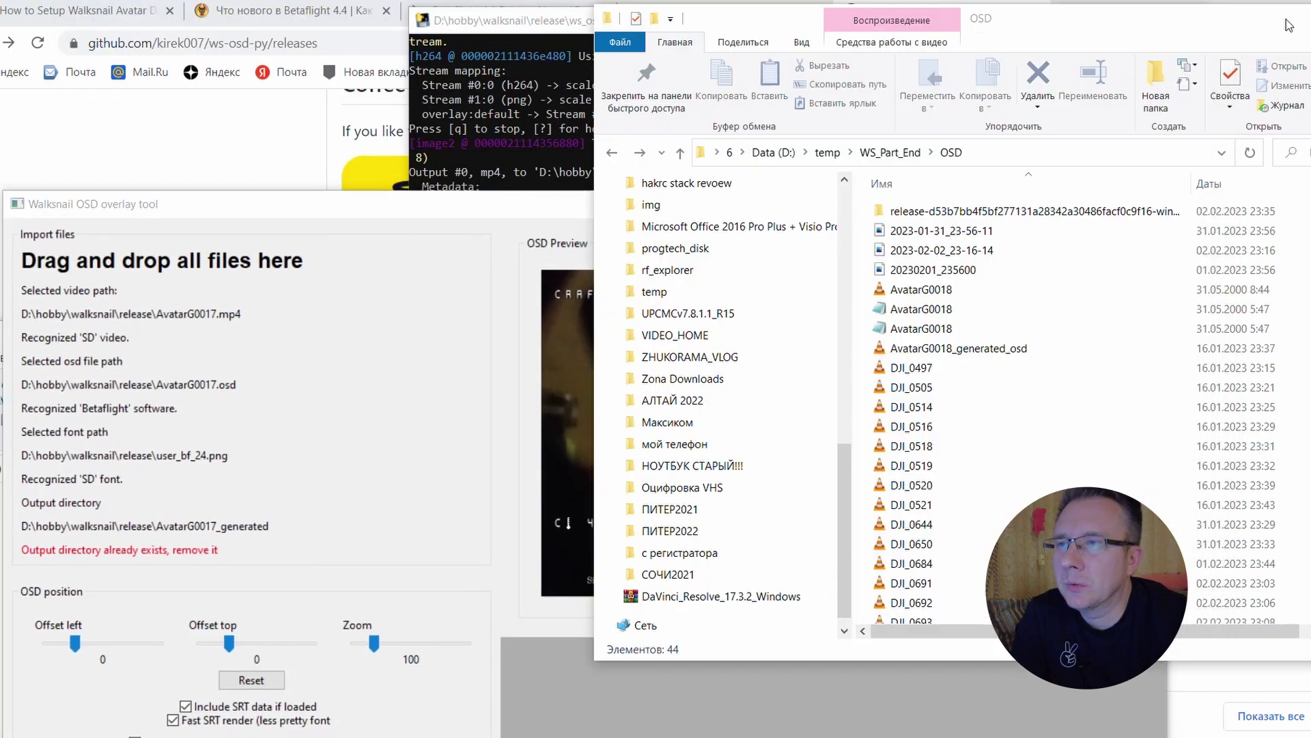
mouse_move(1070, 38)
mouse_down()
mouse_move(1101, 38)
mouse_move(1090, 38)
mouse_up()
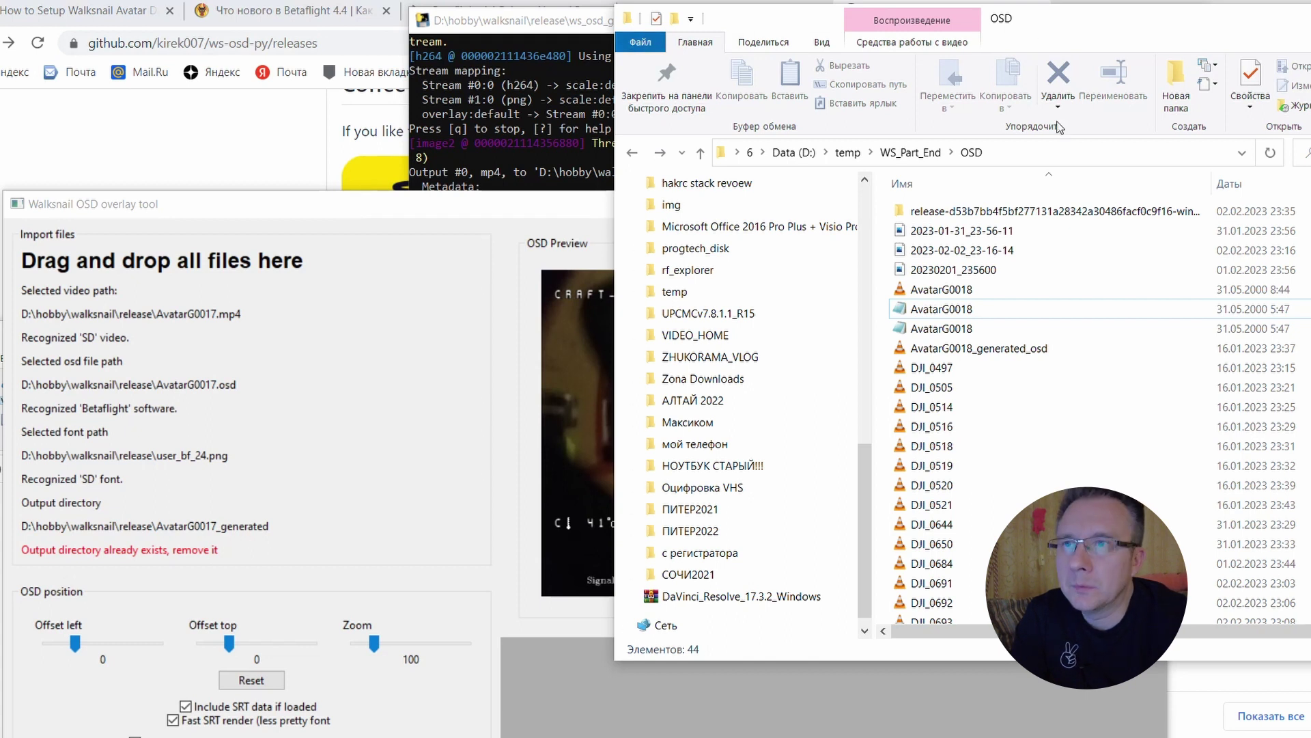
drag(1262, 20, 1057, 217)
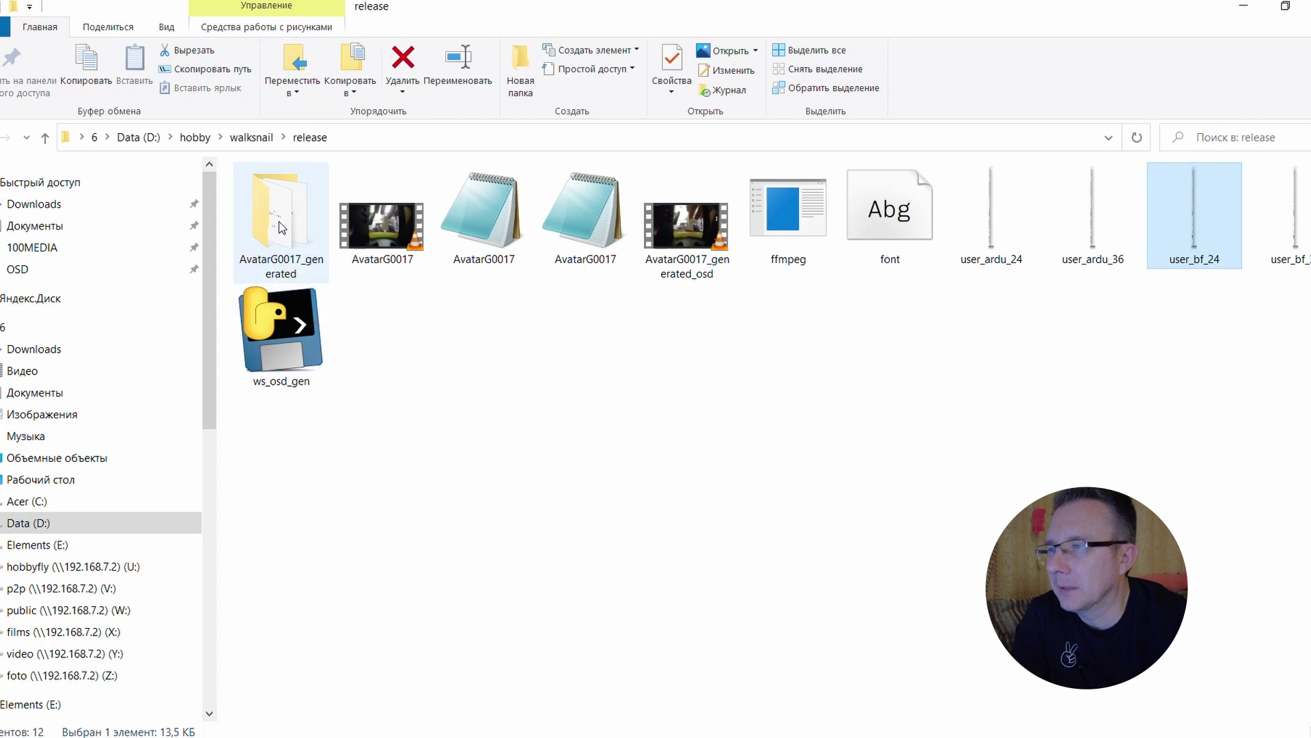
double_click(297, 252)
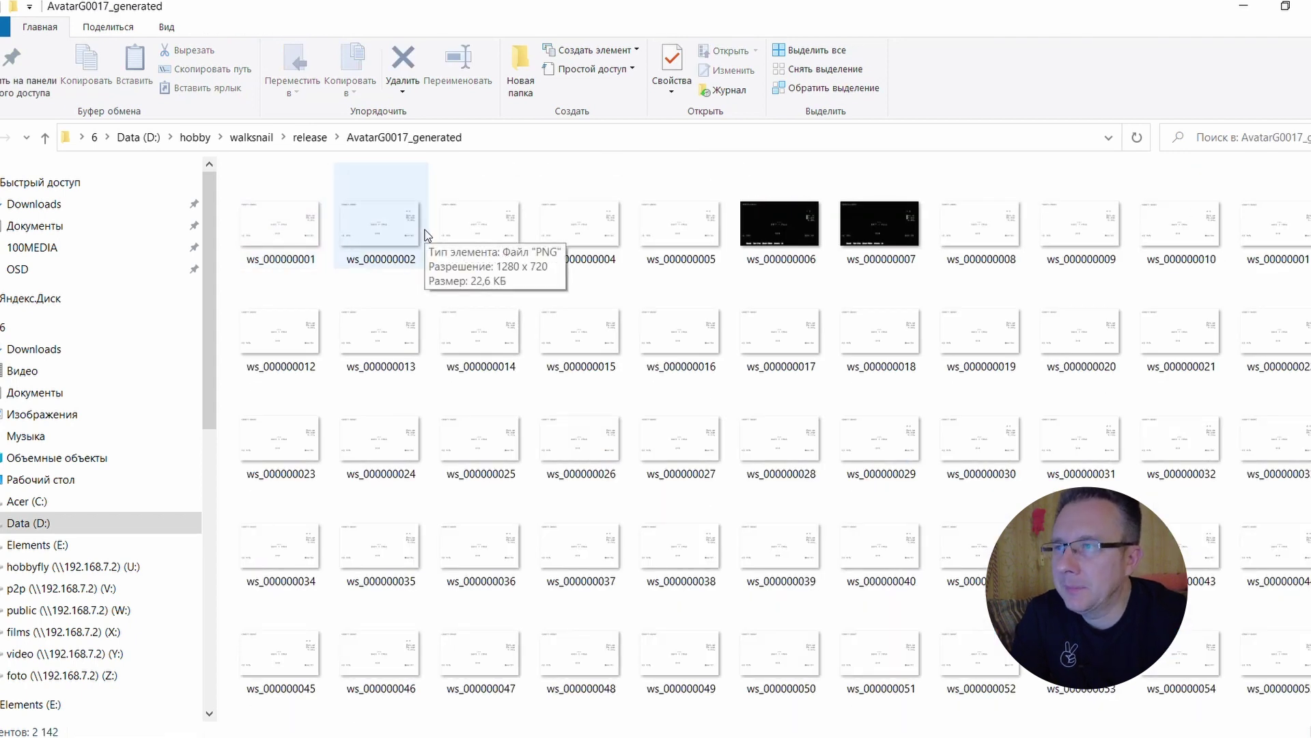
click(264, 239)
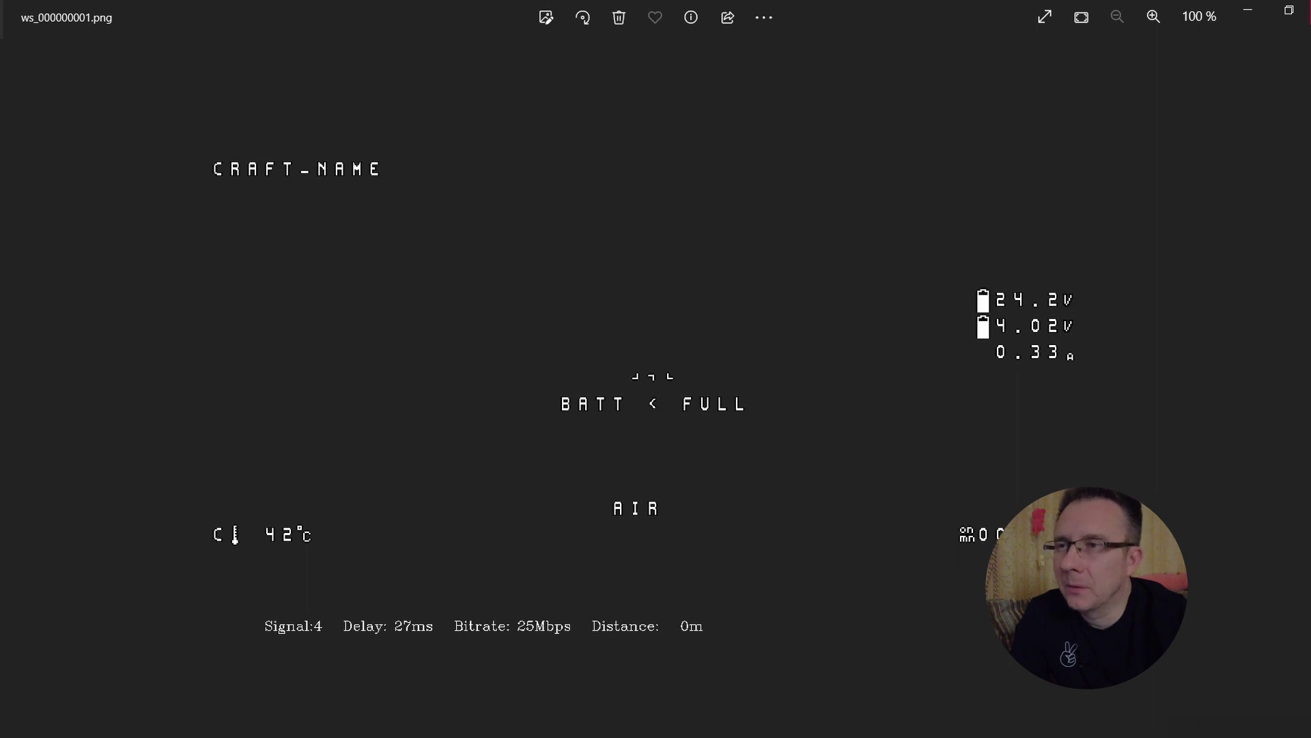
key(alt+F4)
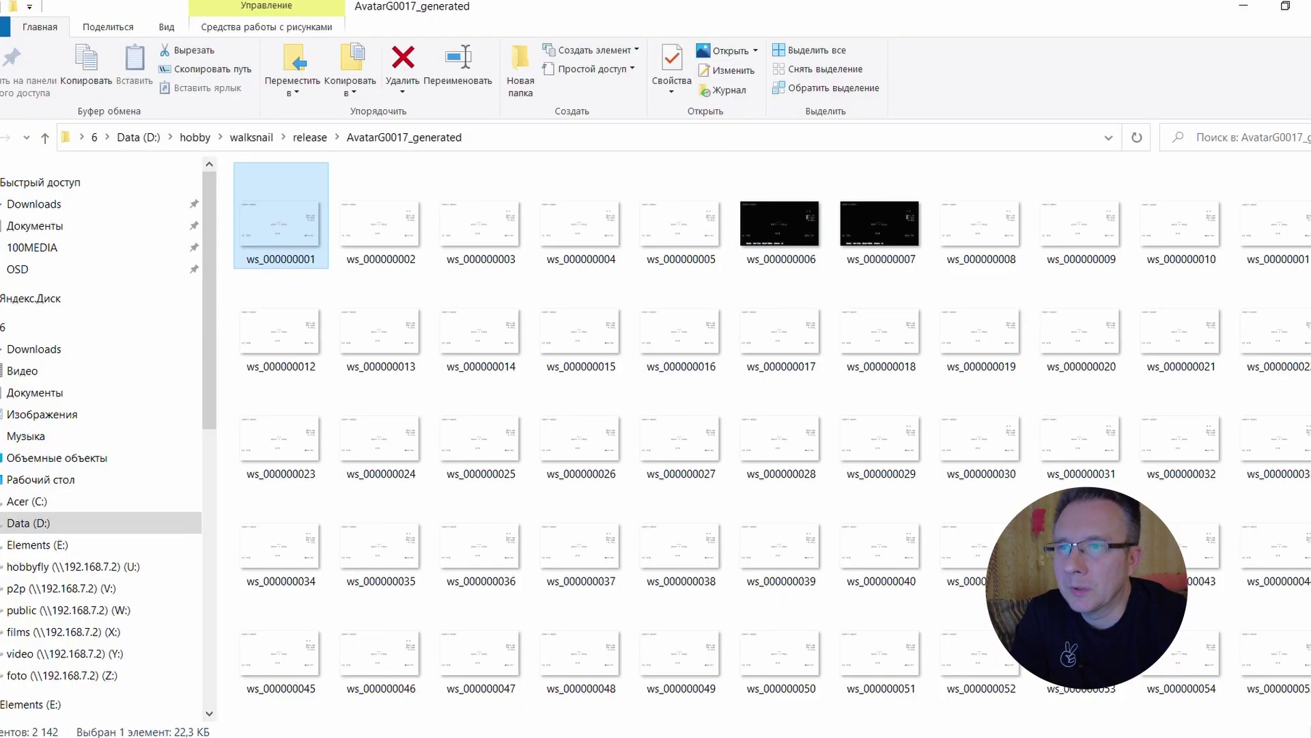
scroll(776, 439, down, 20)
scroll(775, 439, down, 20)
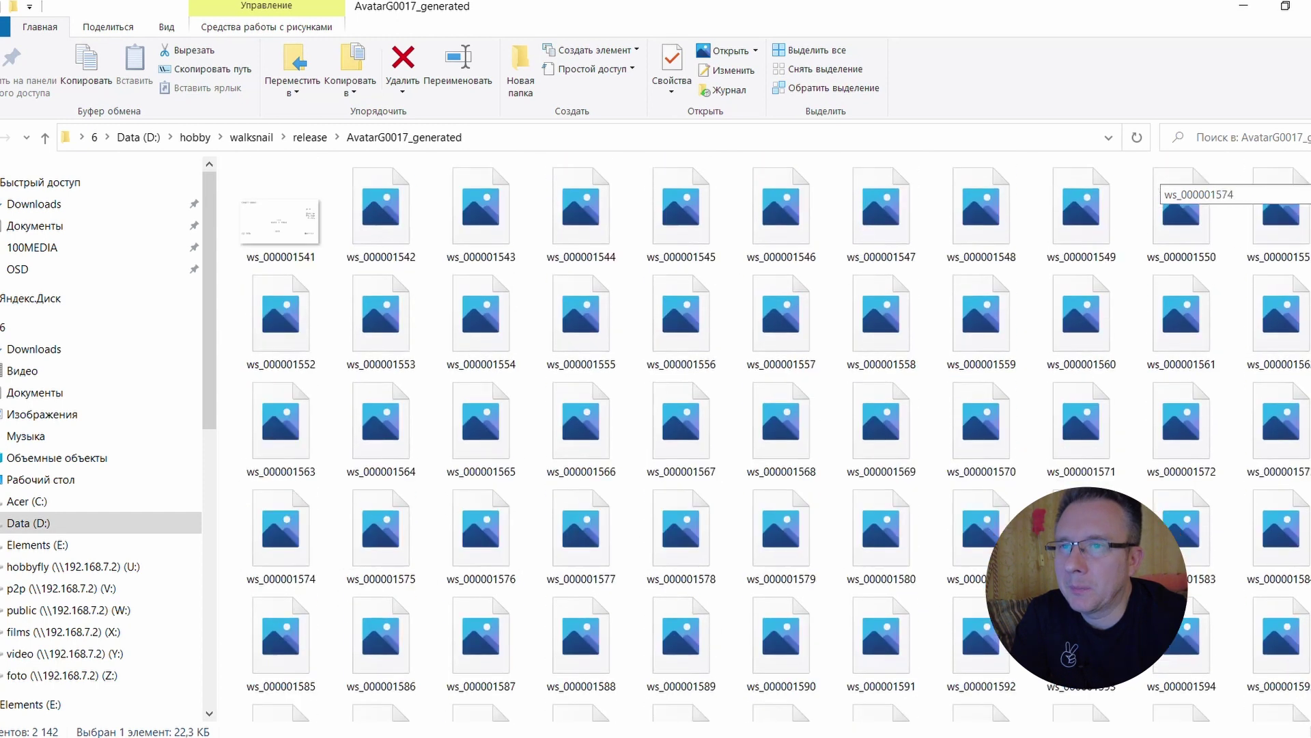
scroll(775, 438, up, 20)
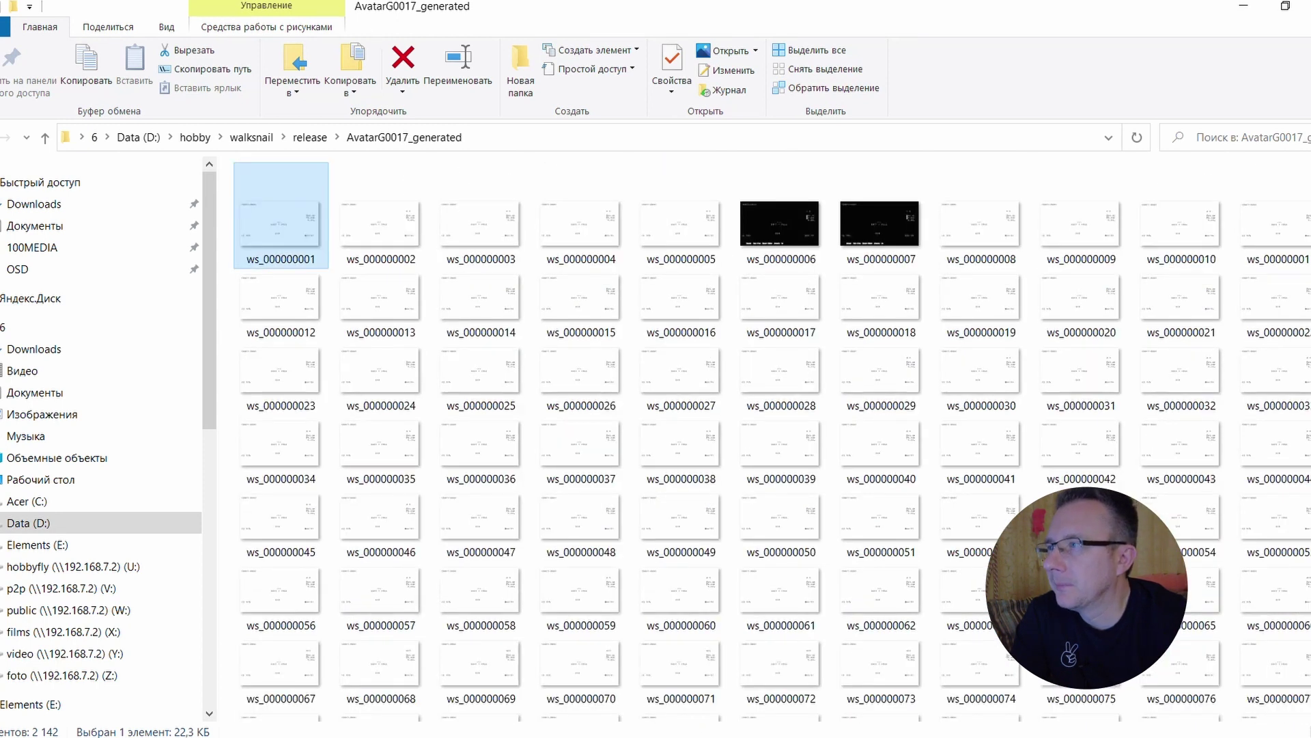
key(alt+Up)
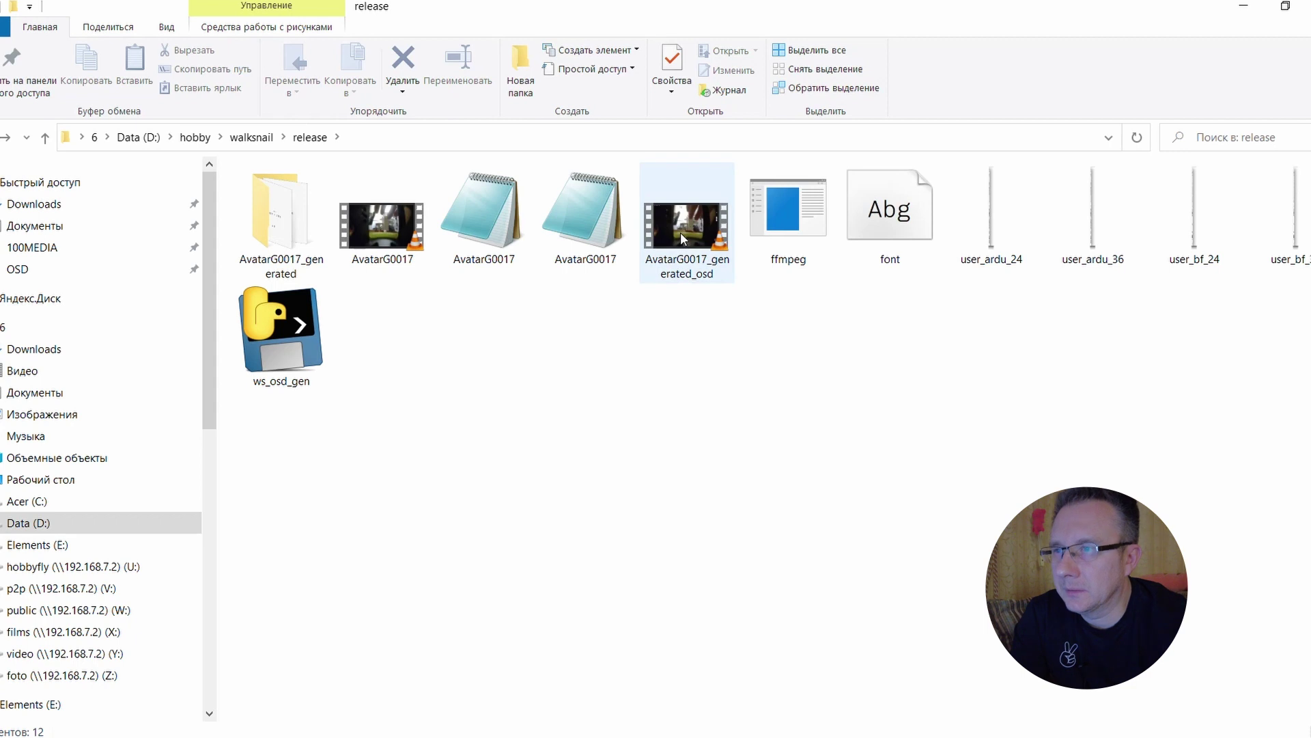
- Play the AvatarG0017_generated_osd video and the AvatarG0018_generated_osd video from the OSD folder to examine their overlays in VLC
mouse_move(680, 232)
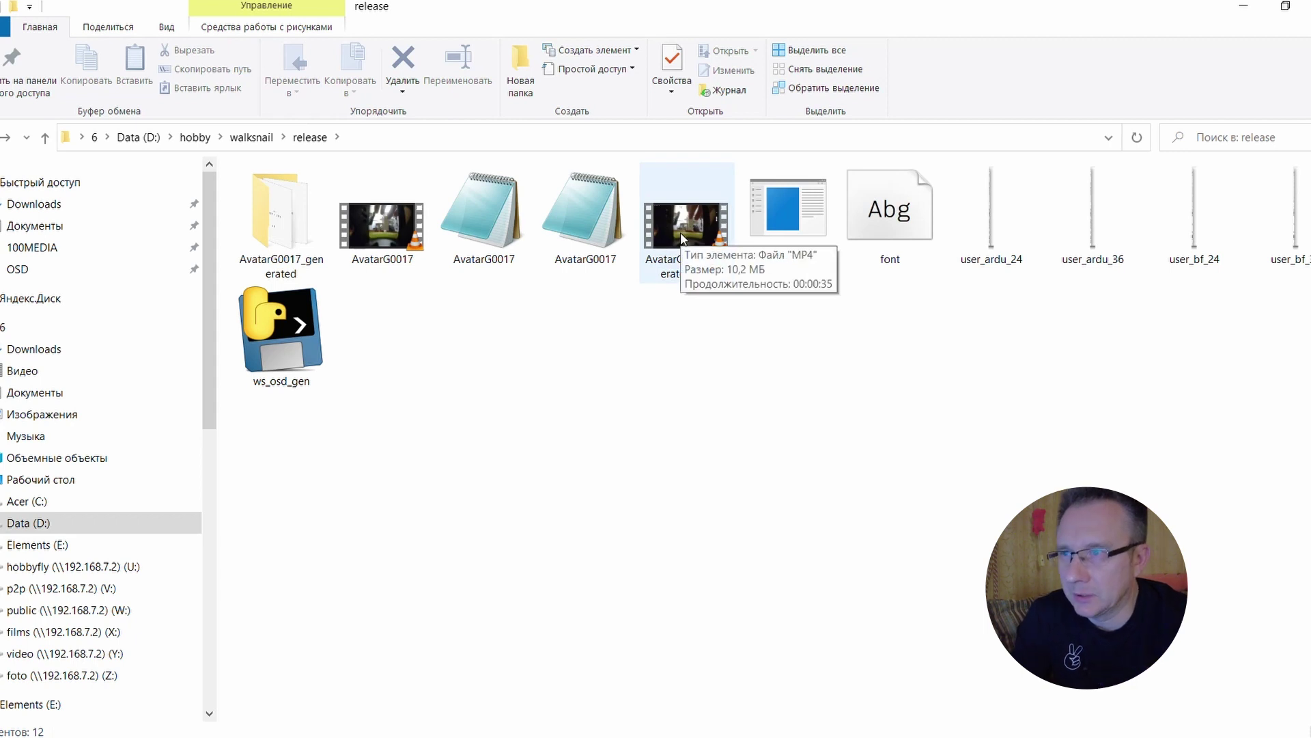
double_click(682, 237)
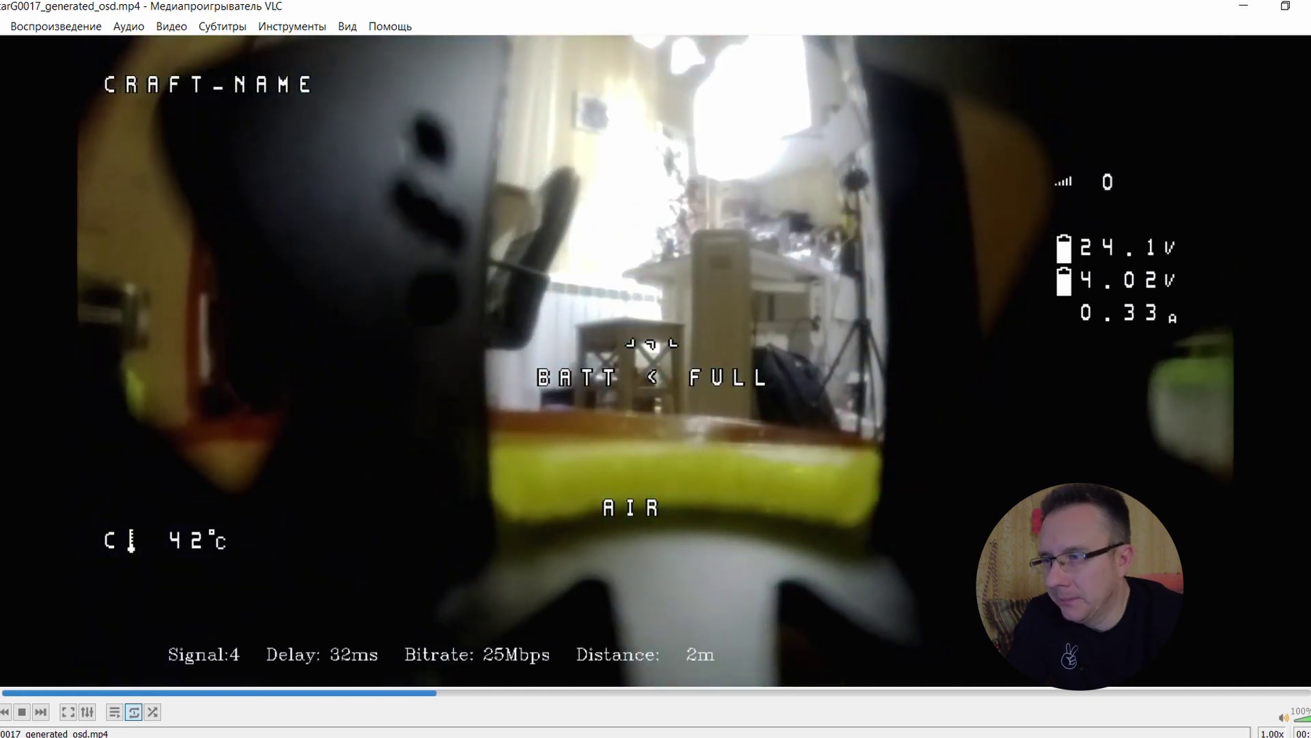
key(alt+Tab)
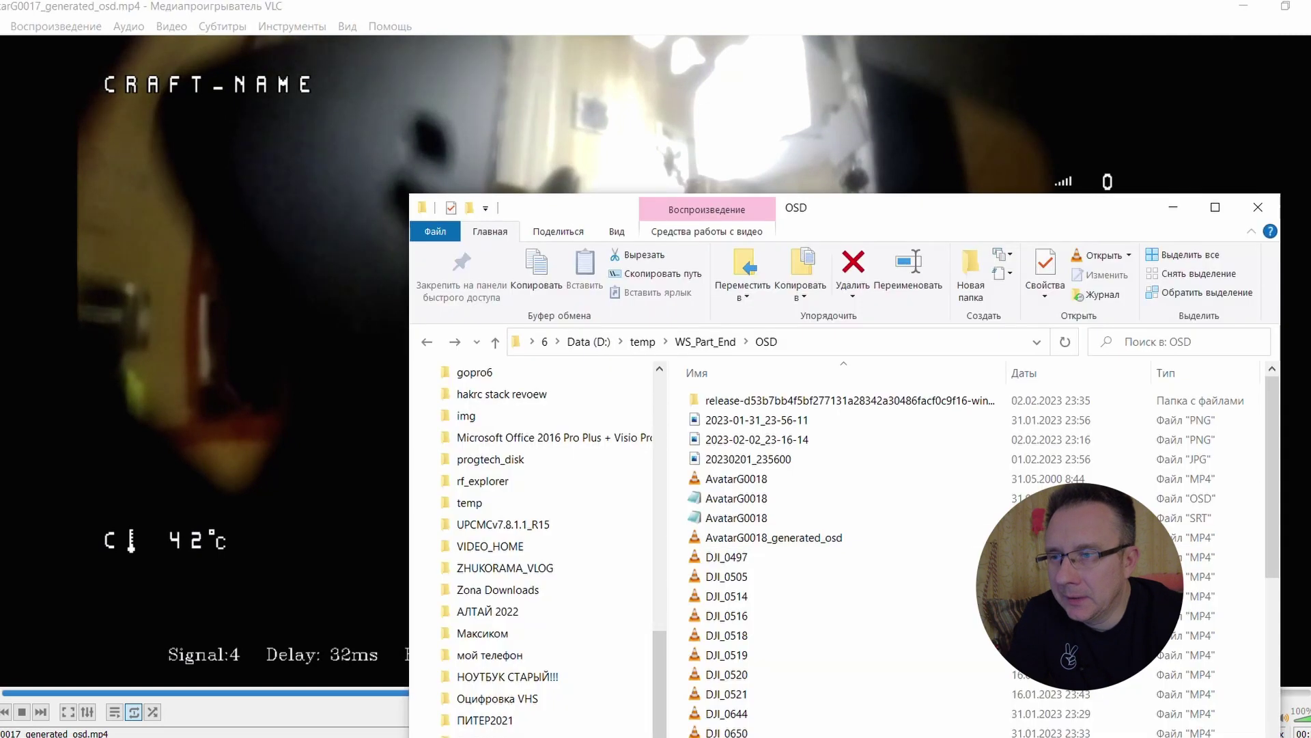
double_click(758, 539)
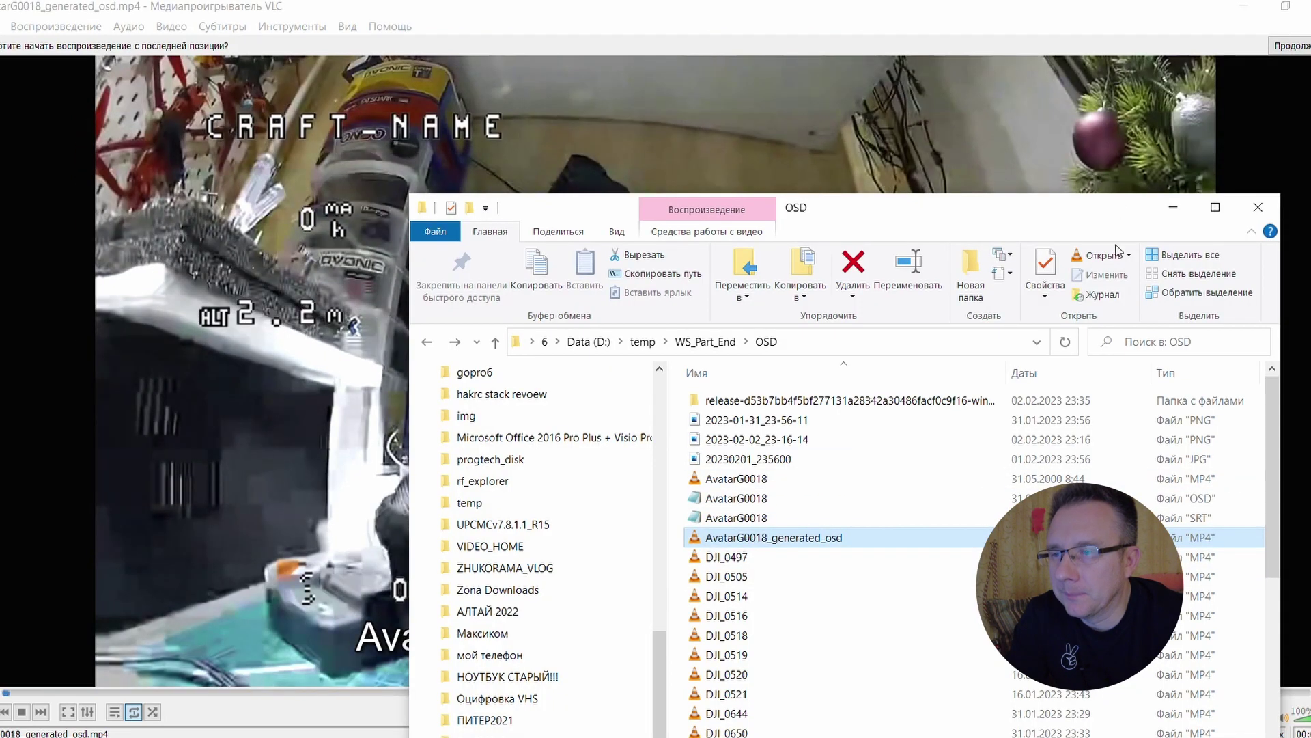
click(1170, 212)
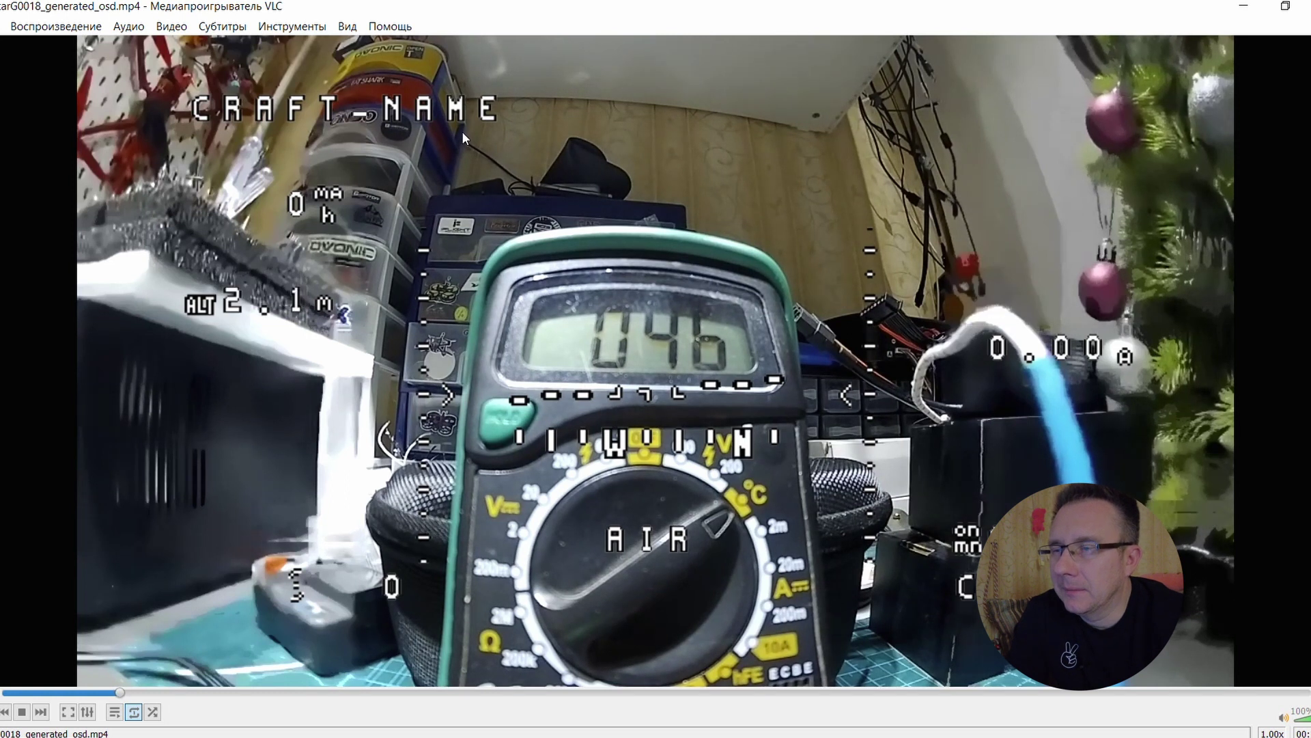
click(1244, 7)
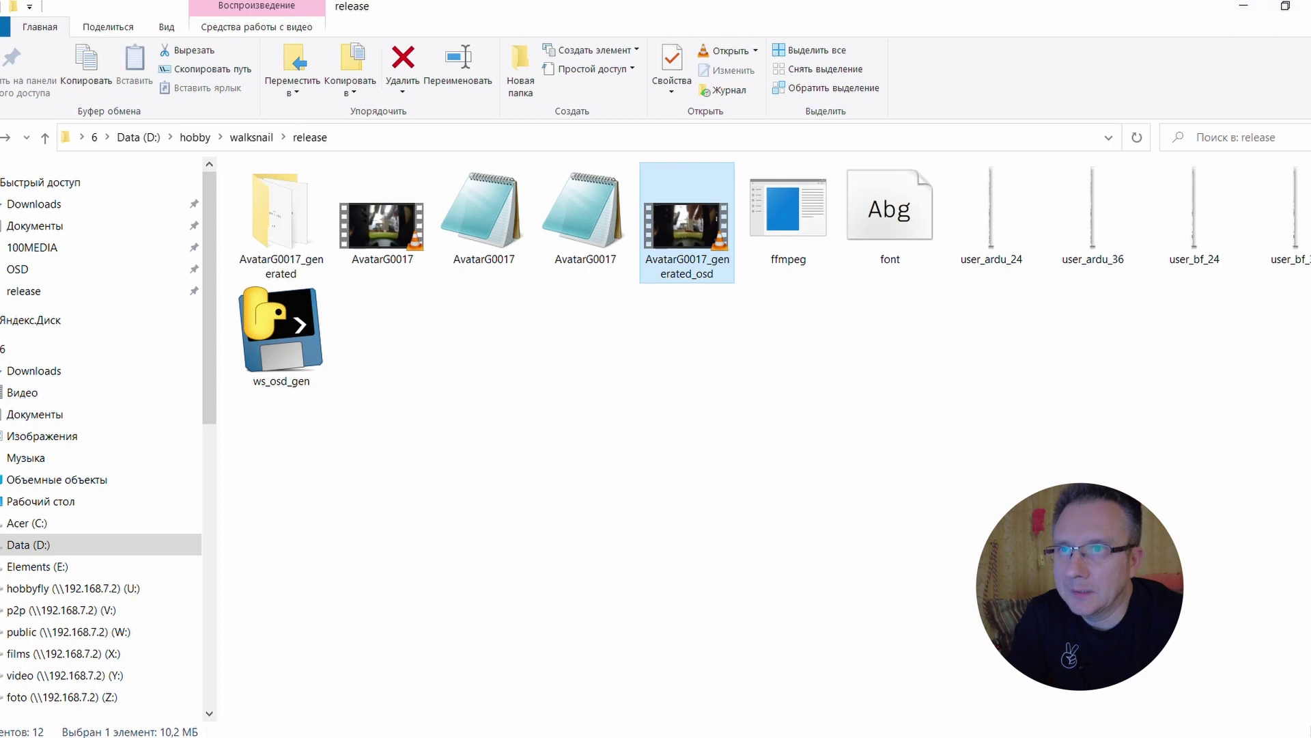
- In the Walksnail OSD overlay tool, set the OSD's left offset to 28, top offset to 2 and zoom to 97
key(alt+Tab)
drag(664, 204, 732, 23)
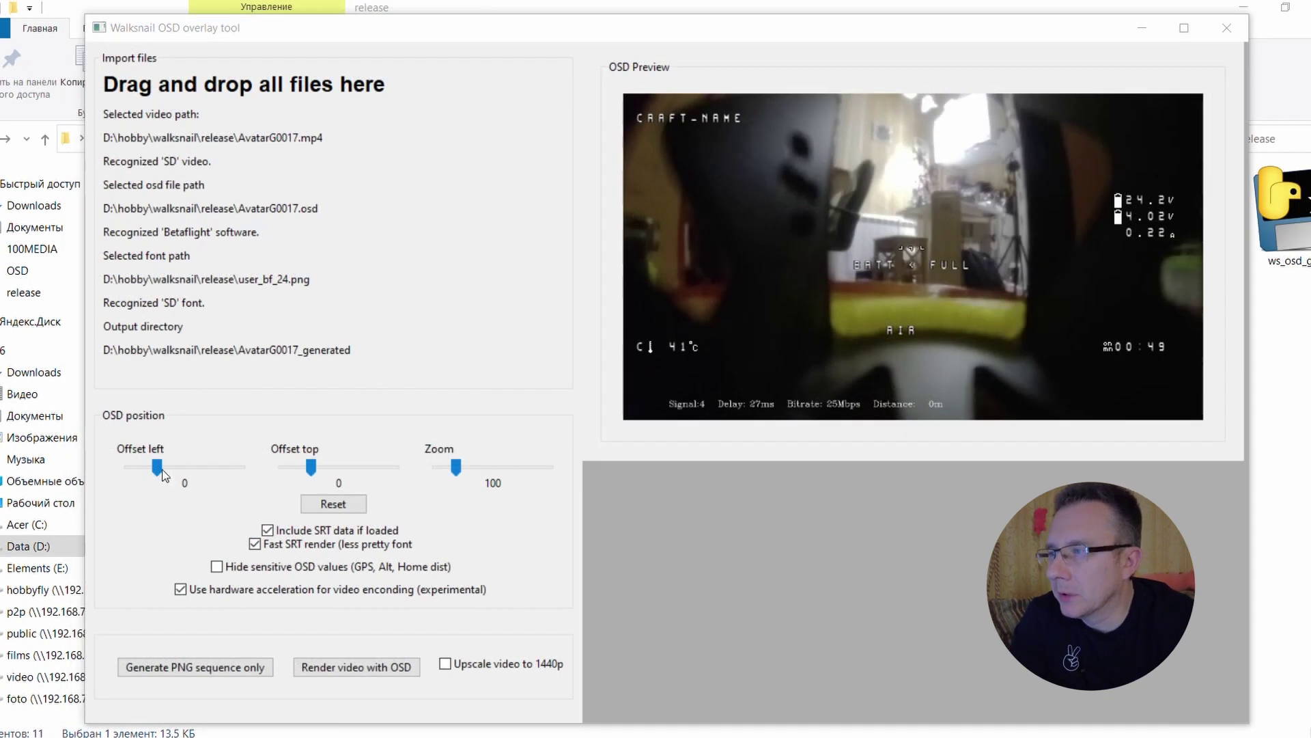
mouse_move(161, 472)
mouse_down()
mouse_move(170, 462)
mouse_move(148, 456)
mouse_move(161, 460)
mouse_up()
drag(310, 467, 309, 473)
mouse_move(456, 468)
mouse_down()
mouse_move(474, 469)
mouse_move(414, 469)
mouse_move(450, 467)
mouse_up()
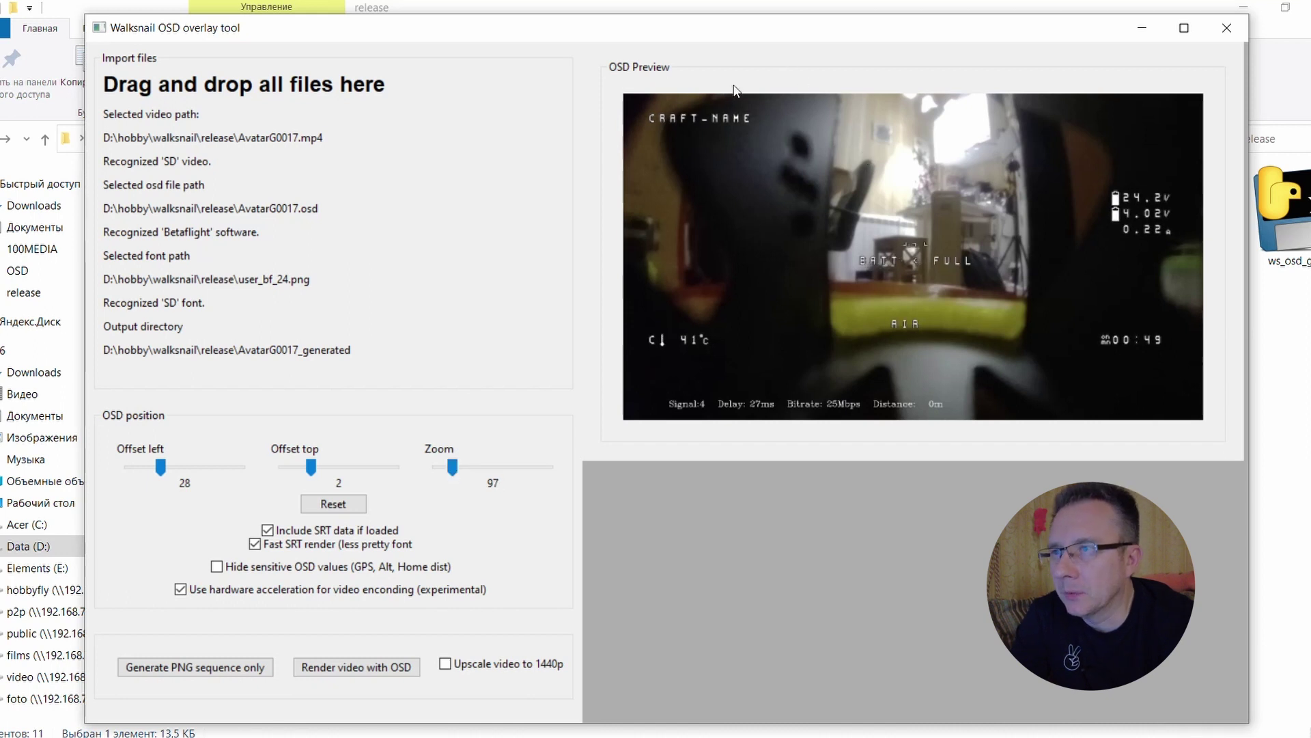